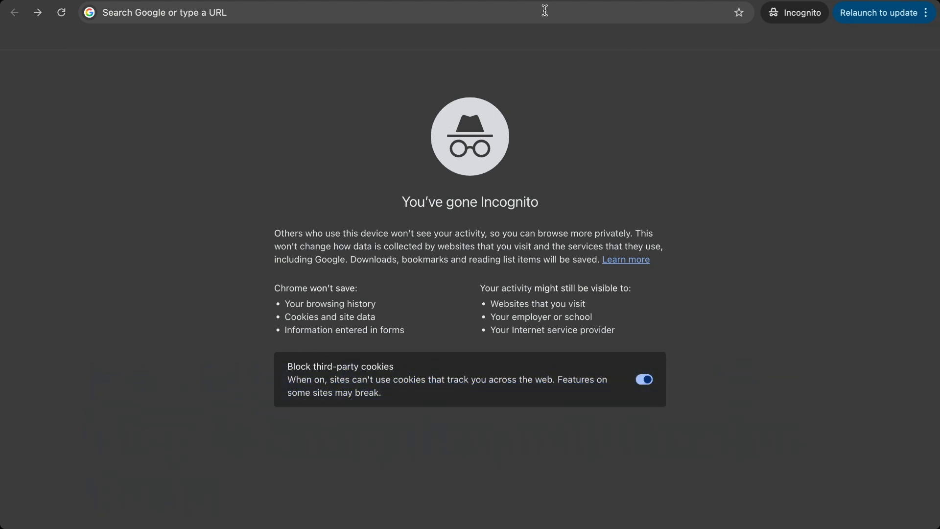
Enter ri.gov in the Incognito address bar, dropping the autocomplete suffix, and load it
left_click(544, 11)
type("ri.gov")
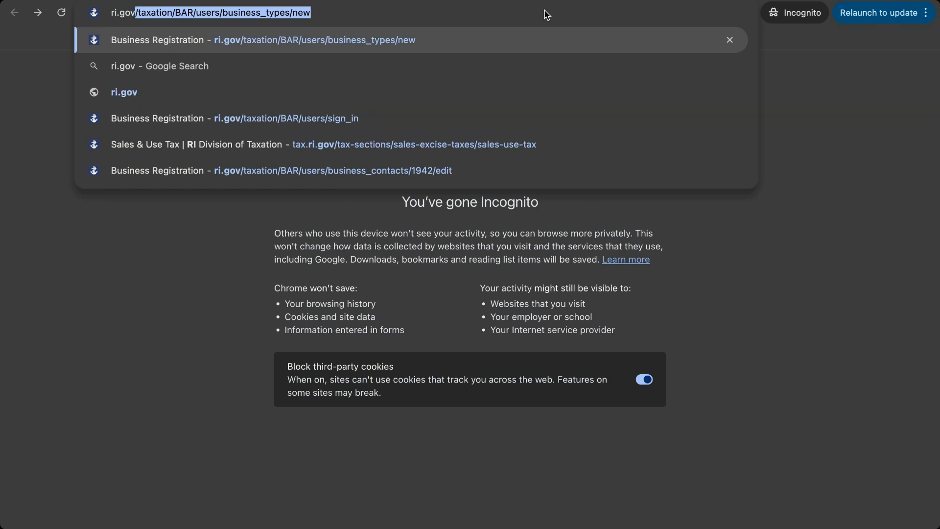
key("Delete")
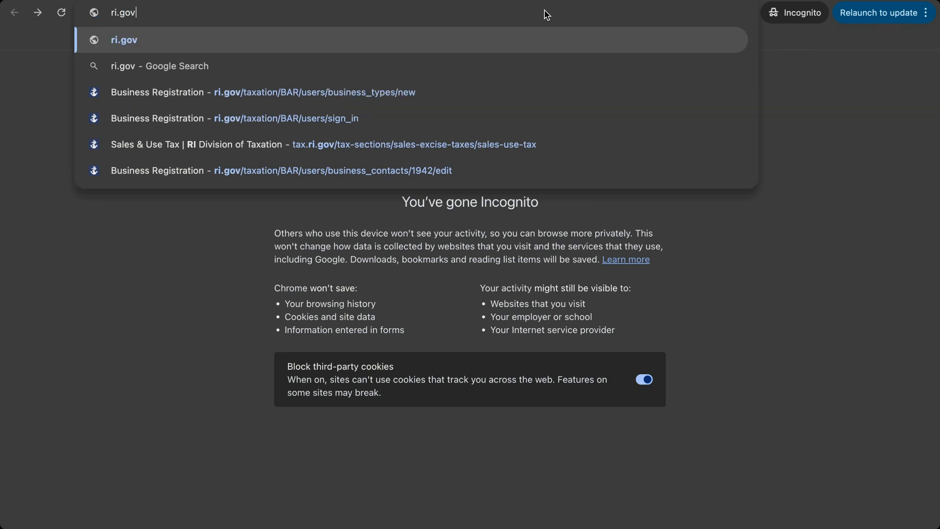
key("Return")
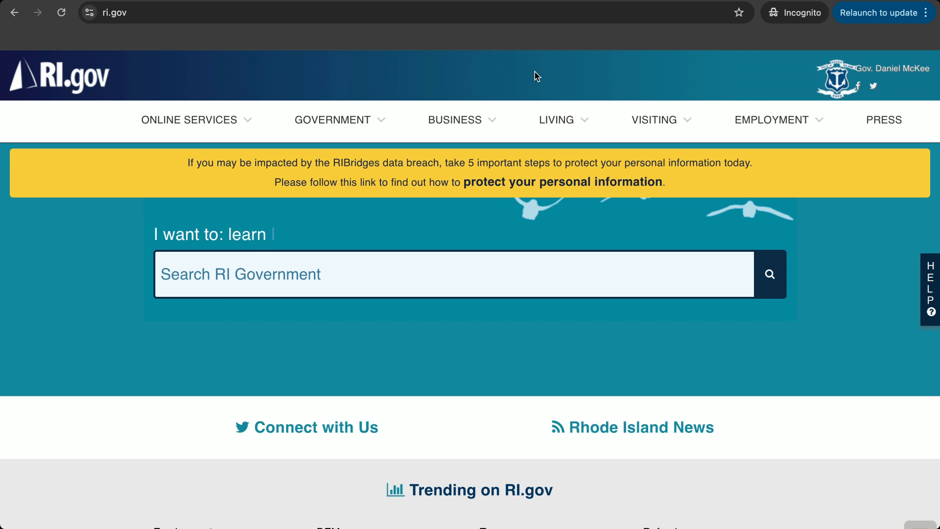
Choose BUSINESS > Business Registration to reach the Combined Online Registration Service welcome page
scroll(536, 228, "down", 5)
scroll(536, 228, "up", 5)
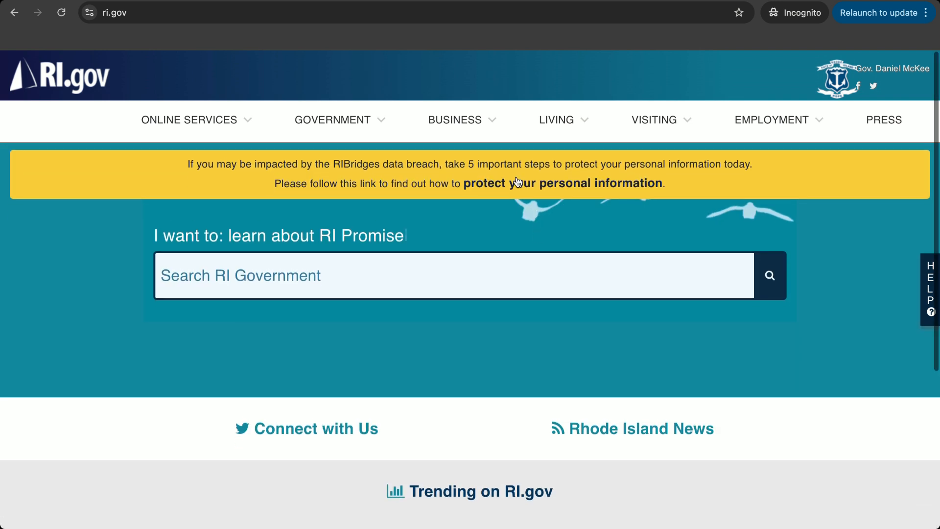
left_click(491, 122)
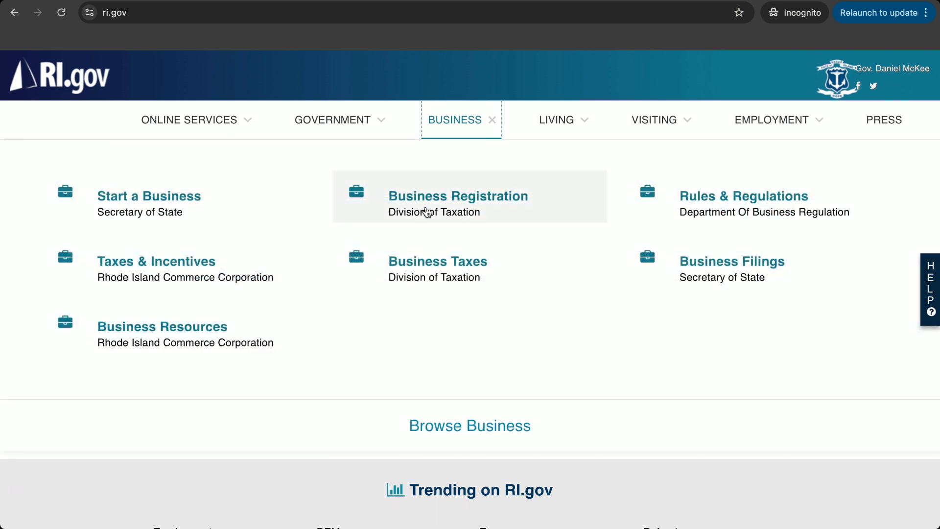
left_click(426, 211)
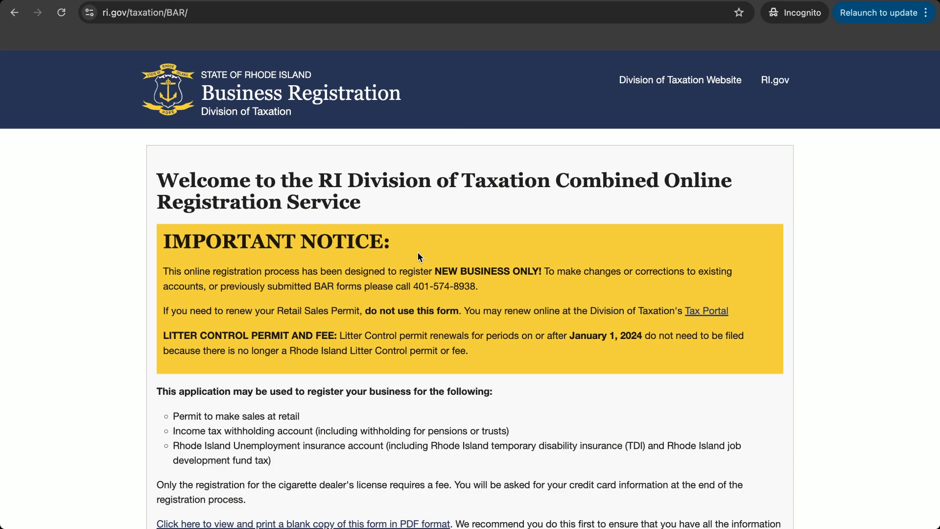
scroll(418, 254, "down", 7)
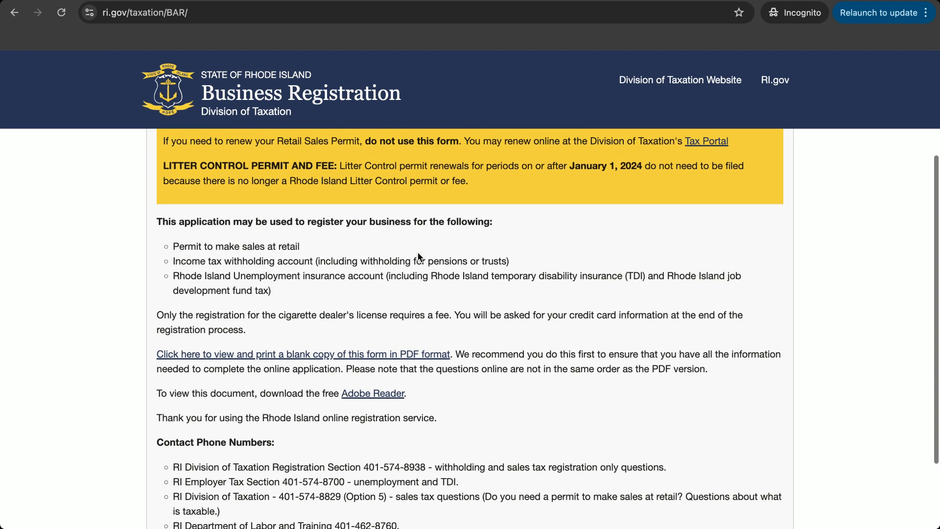
Begin the online registration and switch to the new-account sign-up form
left_click(461, 432)
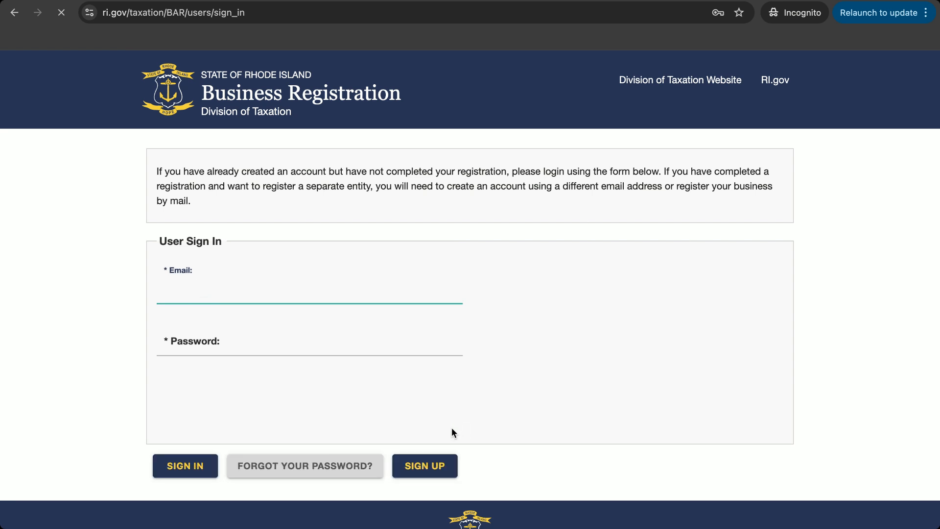
left_click(431, 467)
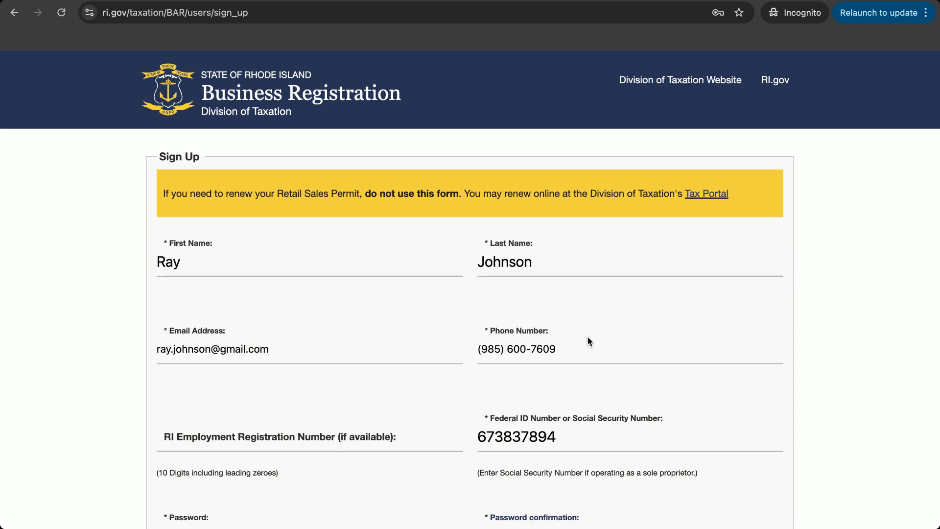
scroll(587, 336, "down", 4)
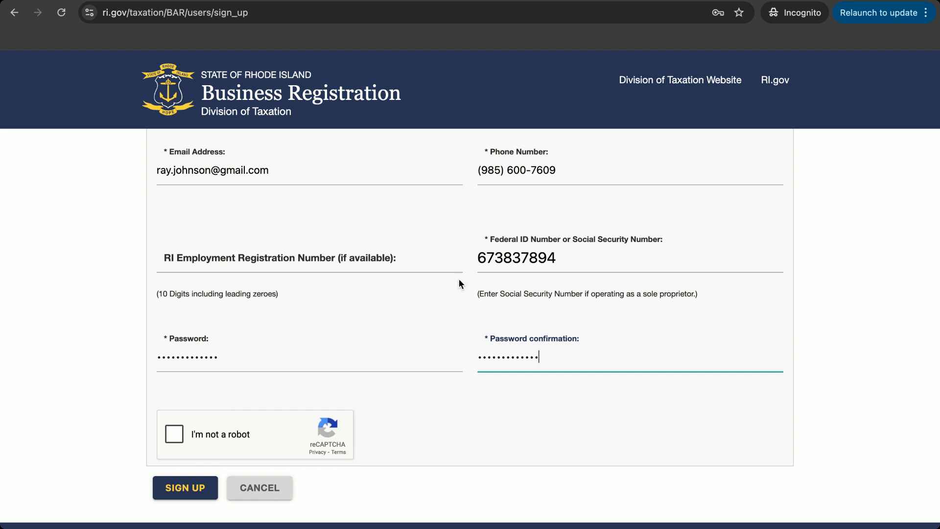
Pass the reCAPTCHA by selecting the three bus images, then submit the sign-up
left_click(173, 437)
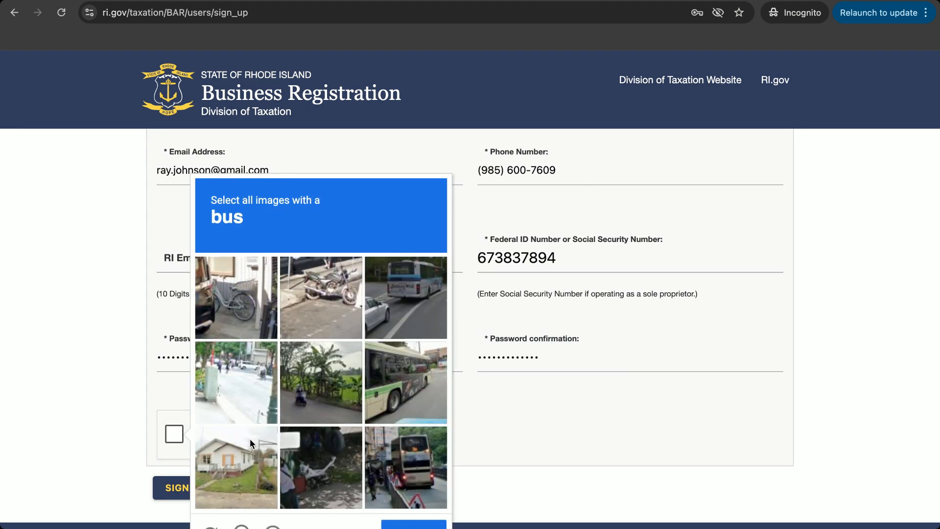
left_click(404, 303)
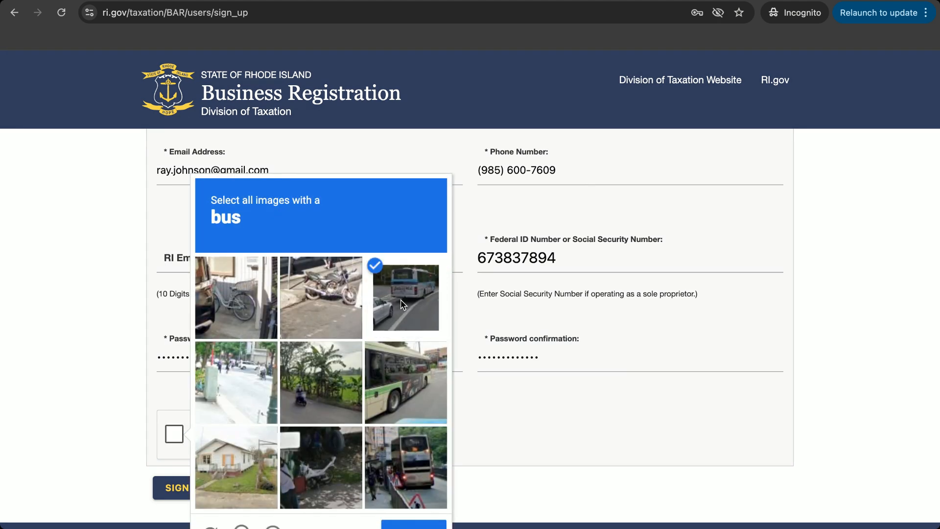
left_click(381, 372)
left_click(417, 447)
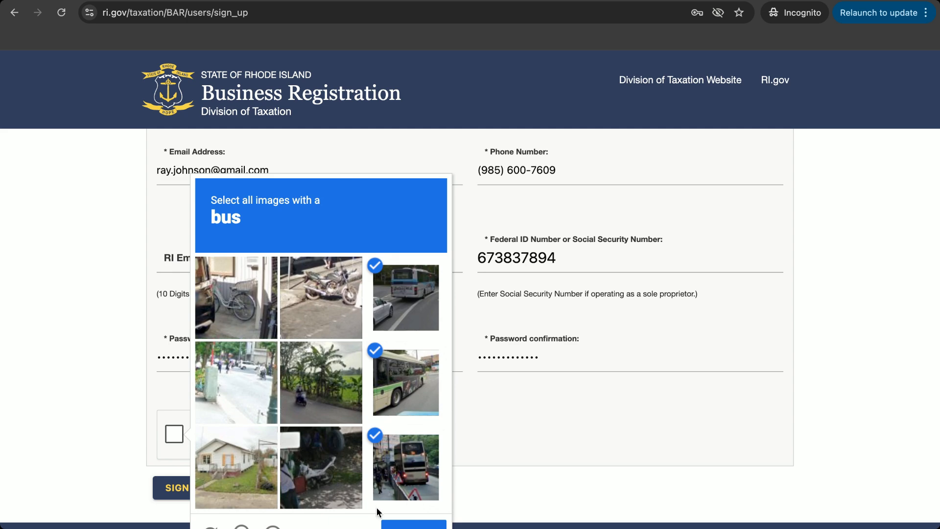
left_click(398, 525)
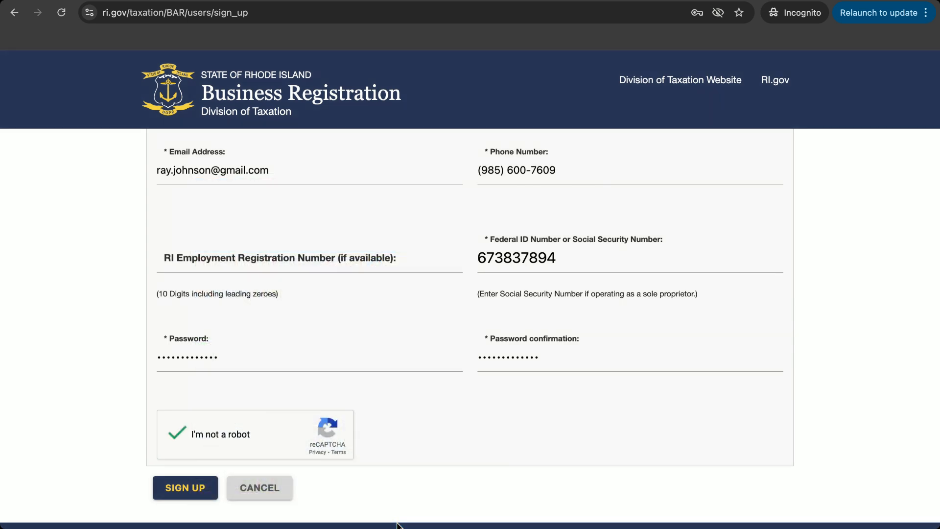
left_click(203, 490)
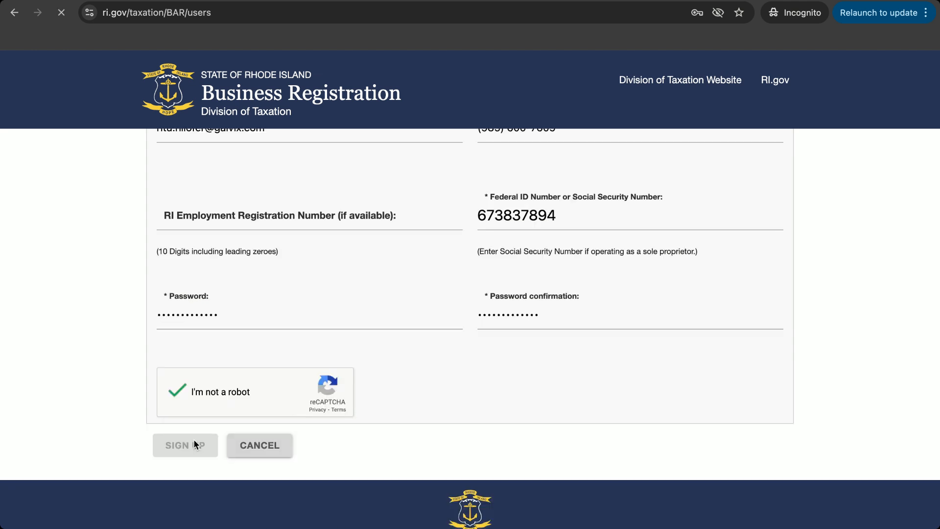
Scroll to the top of the Enter Business Information page 1 of 3
scroll(190, 392, "down", 10)
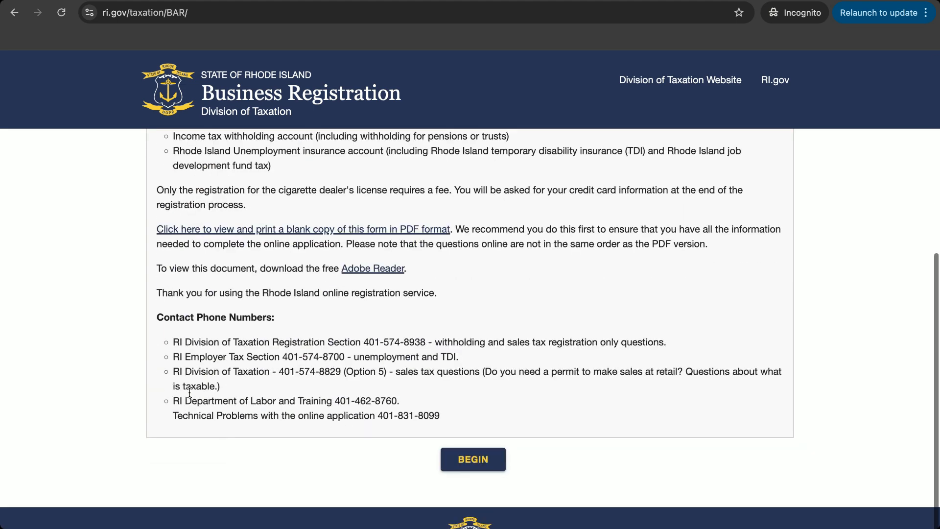
scroll(189, 392, "up", 7)
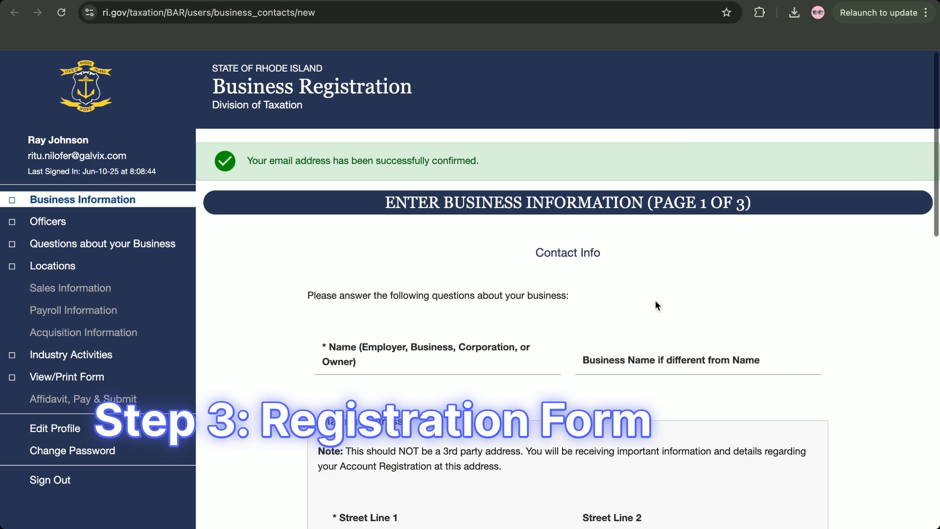
Enter the employer's business name in the Name field
scroll(656, 301, "down", 2)
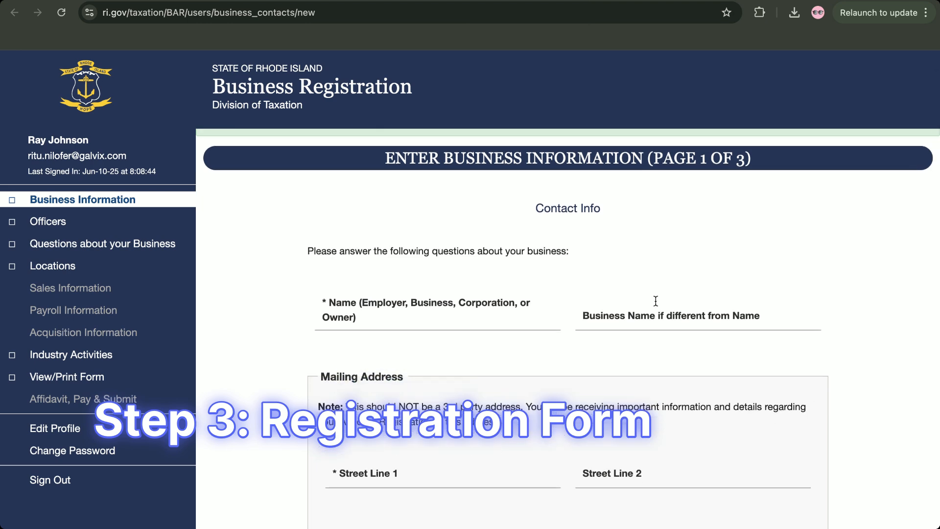
left_click(438, 321)
type("John")
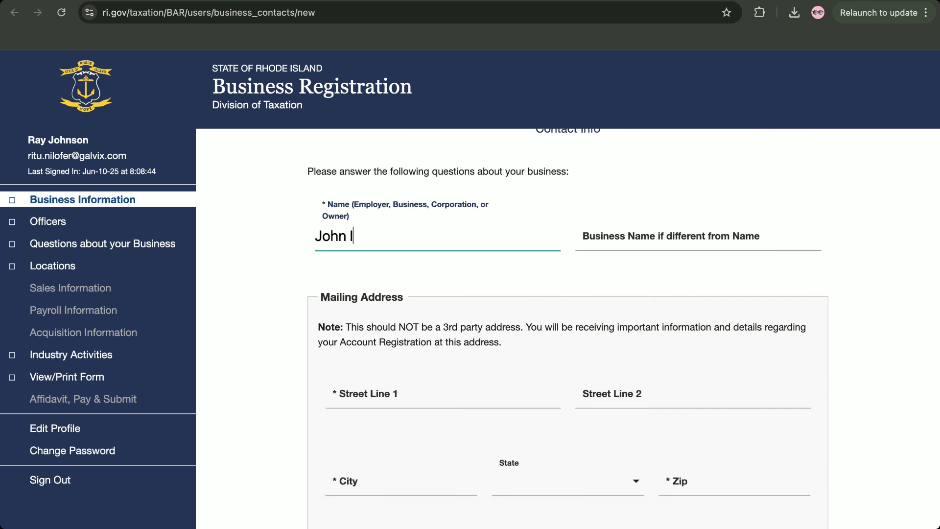
key("BackSpace")
type("son Inc")
left_click(644, 233)
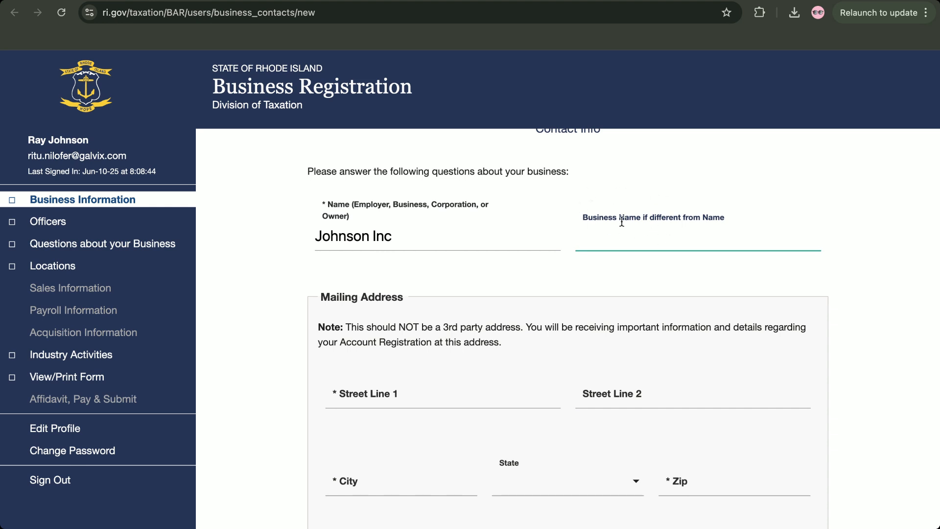
left_click(505, 231)
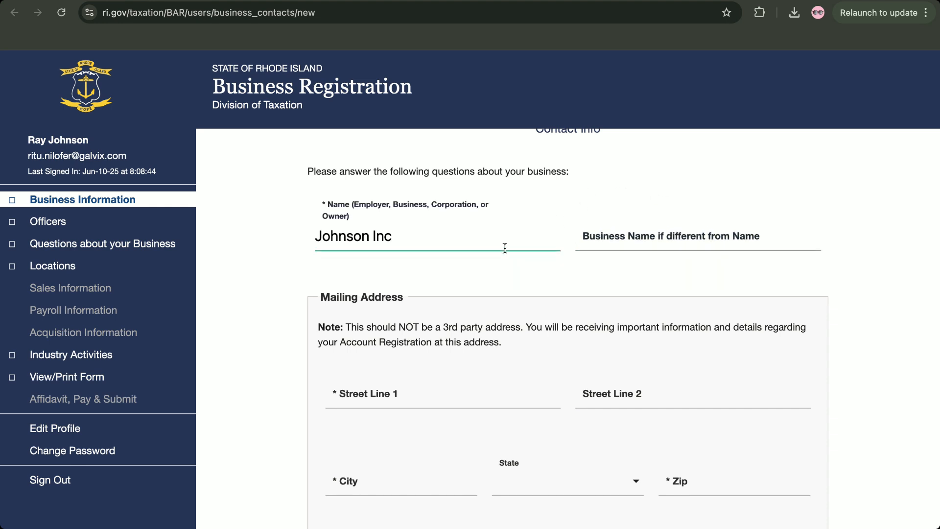
scroll(505, 248, "down", 1)
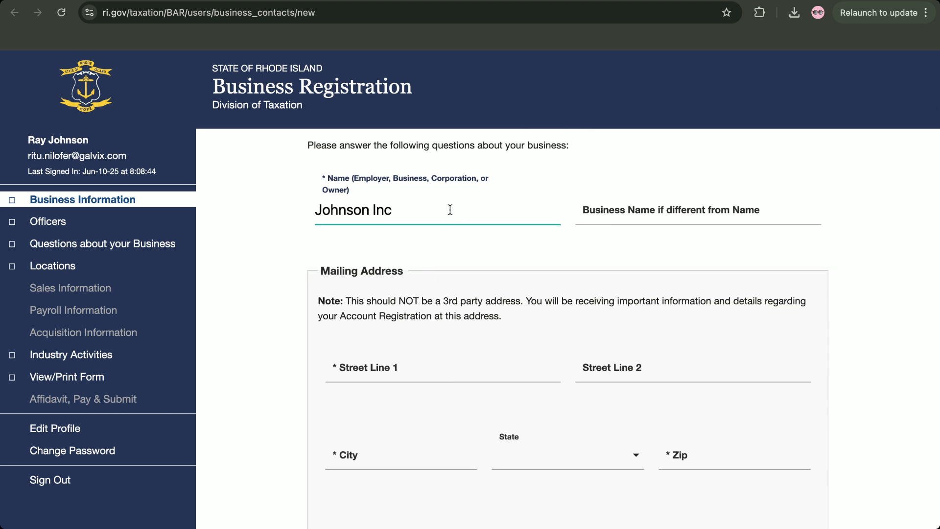
scroll(413, 286, "down", 2)
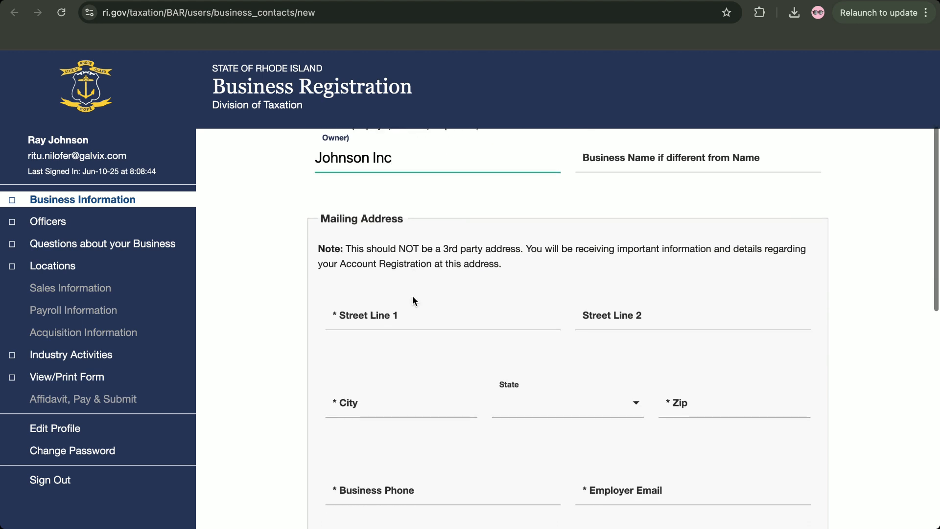
Fill in the mailing street address, city, state California and zip code
left_click(405, 313)
scroll(406, 313, "down", 1)
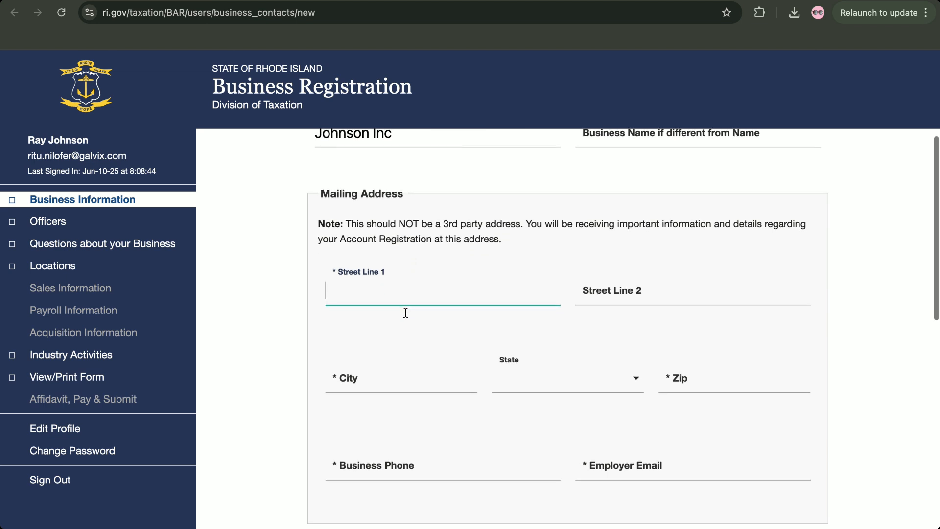
type("123 ma")
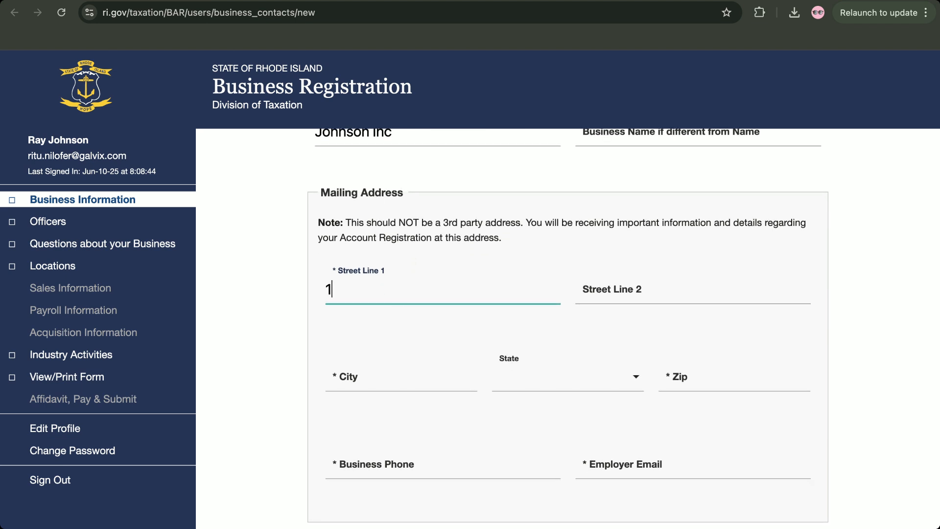
key("BackSpace")
key("BackSpace")
type("Main Stree")
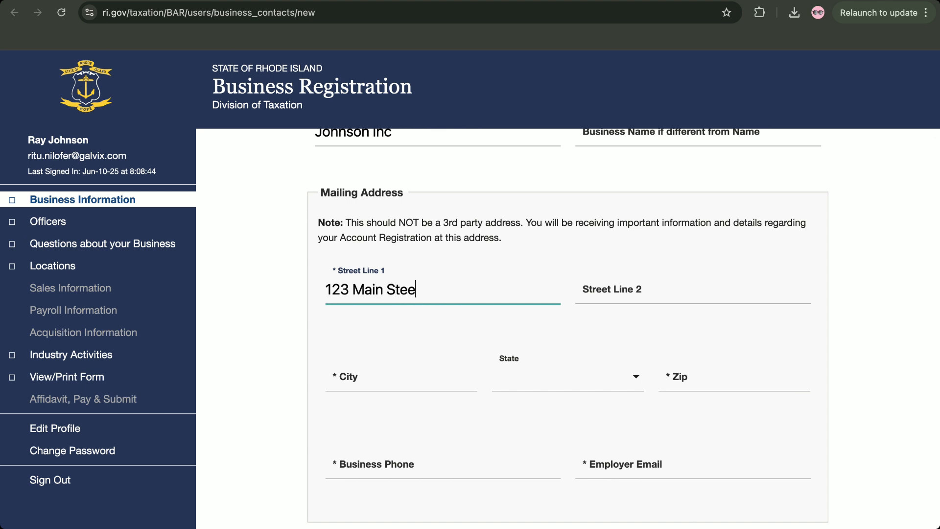
key("BackSpace")
key("BackSpace")
type("reet")
left_click(391, 387)
type("Mil")
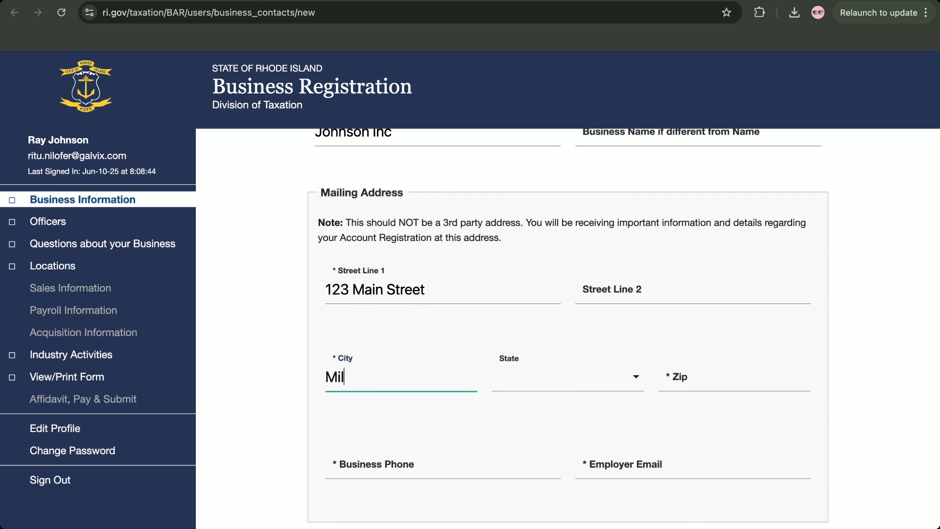
type("pitas")
left_click(535, 389)
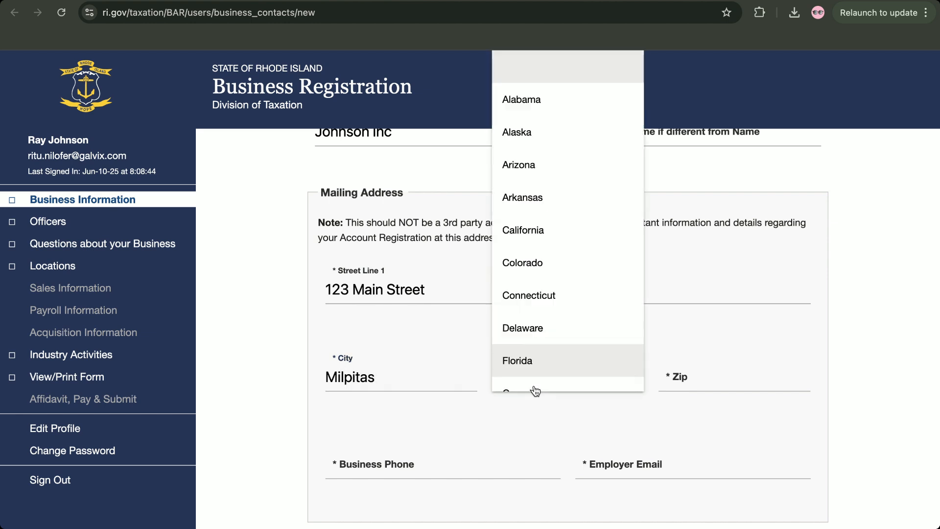
key("c")
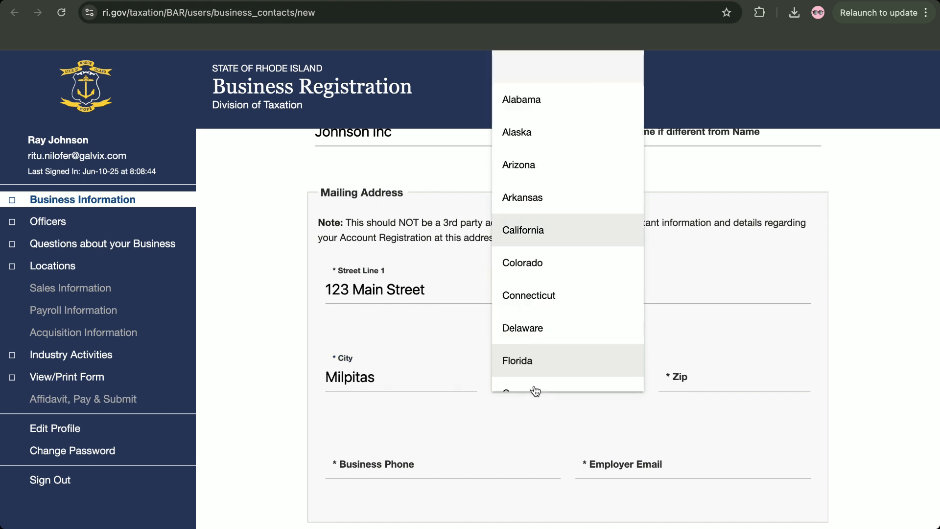
left_click(539, 238)
left_click(711, 381)
type("93503")
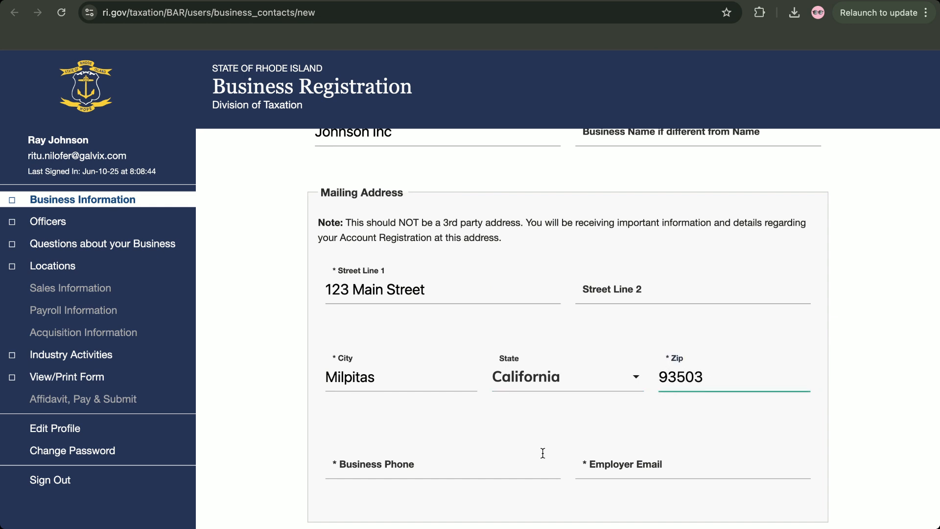
Enter the business phone number and the employer's e-mail address
left_click(444, 469)
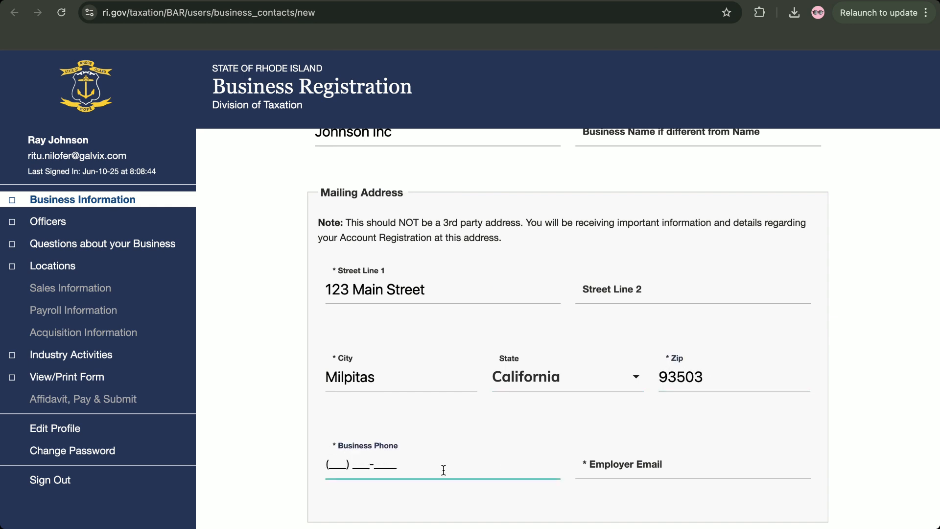
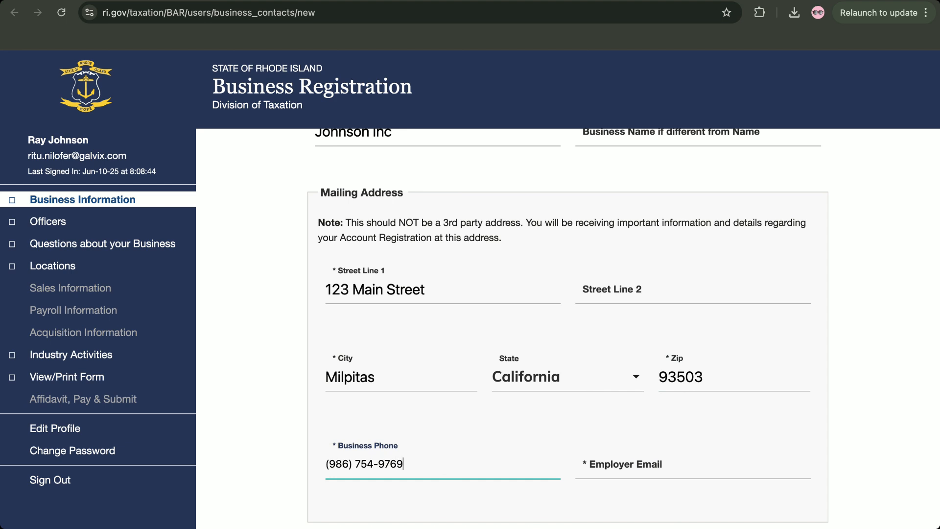
left_click(660, 461)
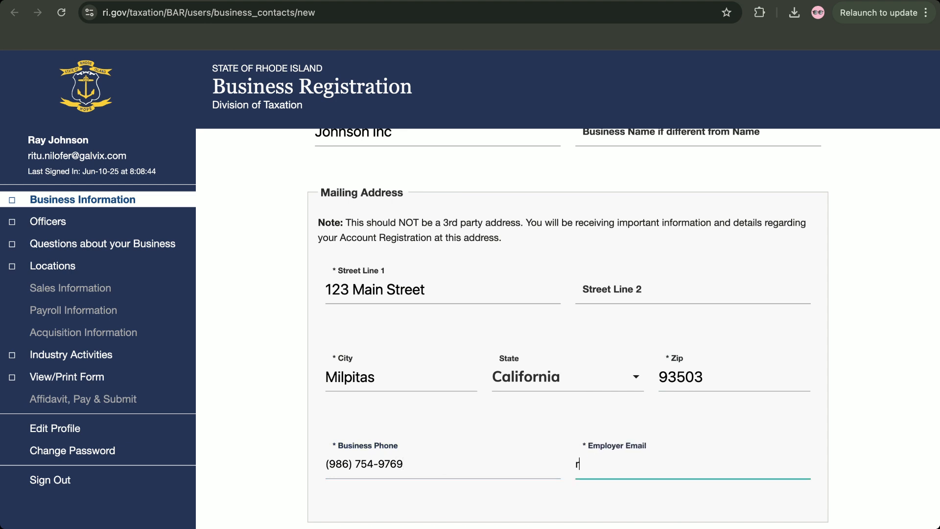
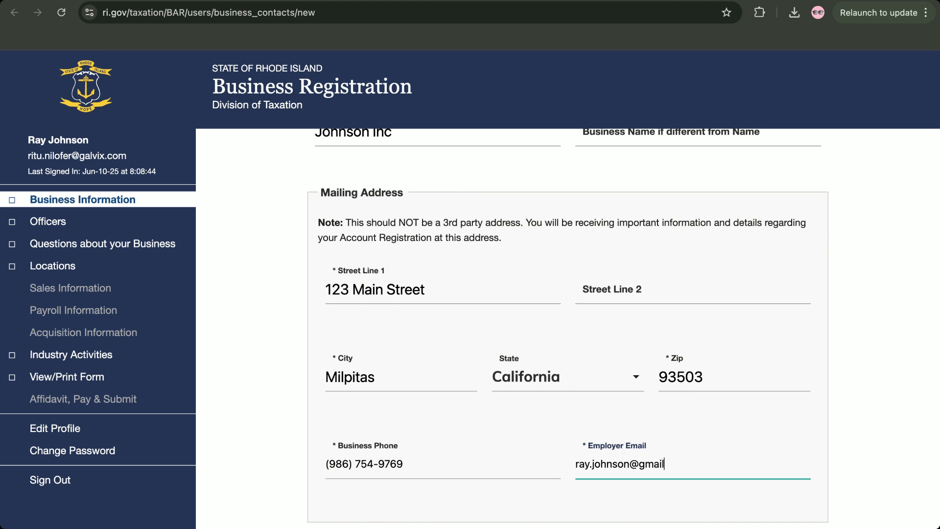
scroll(634, 410, "down", 5)
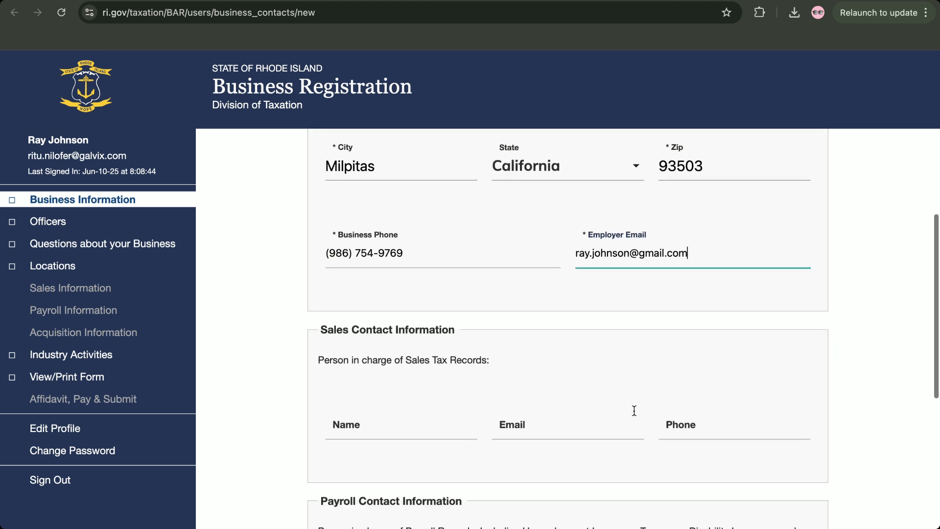
Under Sales Contact Information, fill in the contact's name, e-mail and phone, fixing typos
scroll(381, 393, "down", 2)
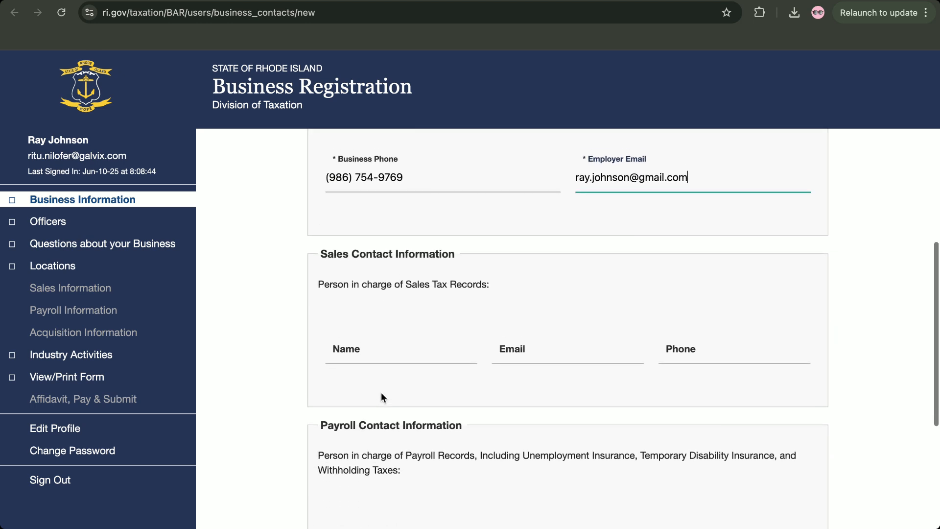
left_click(380, 341)
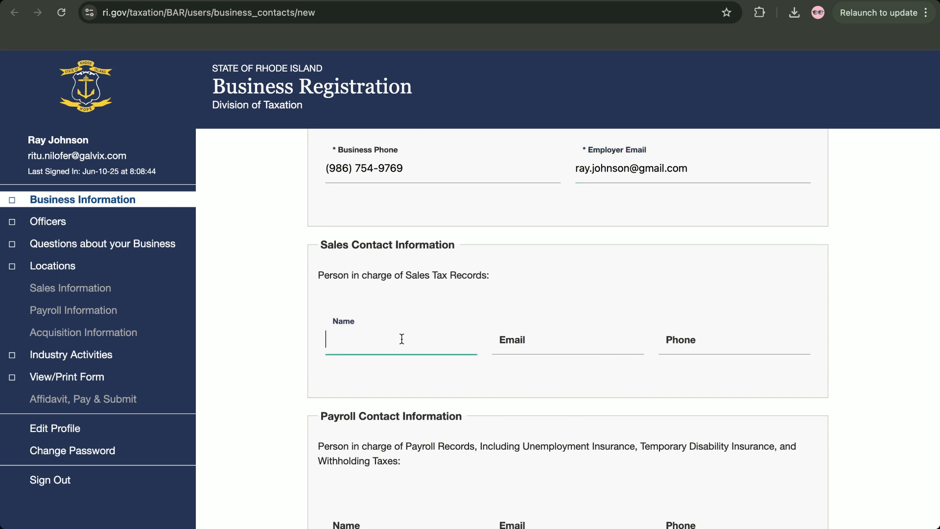
scroll(401, 339, "down", 1)
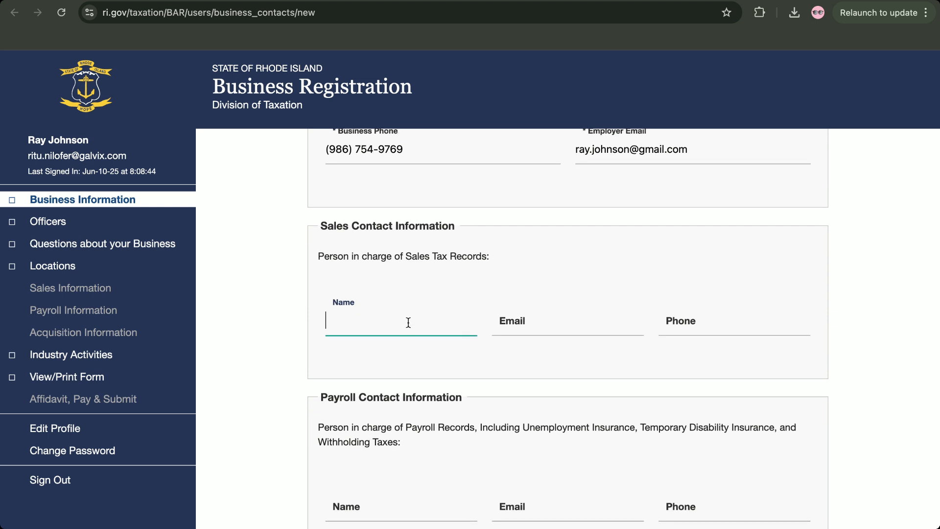
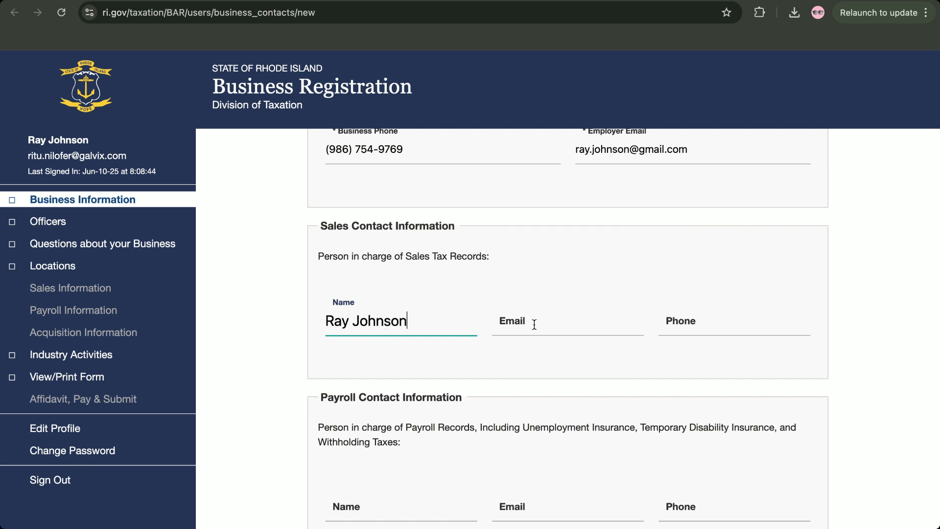
left_click(543, 323)
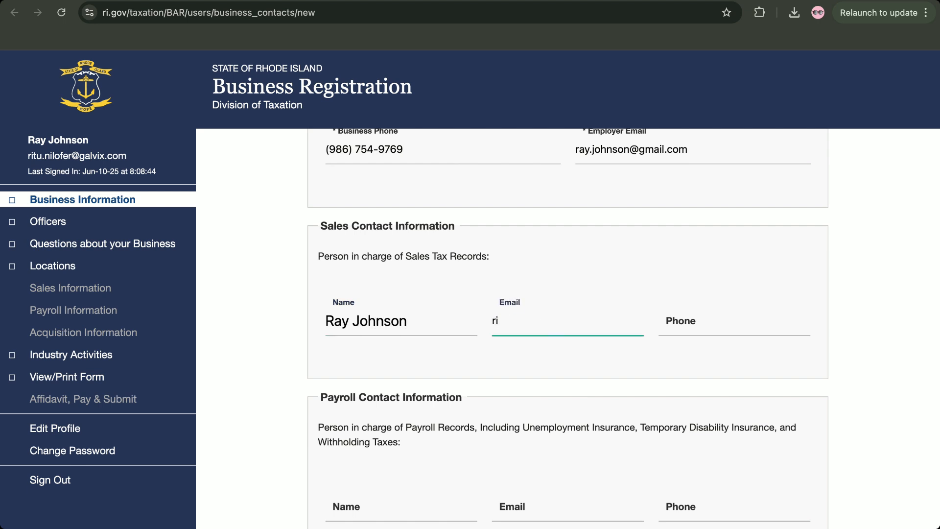
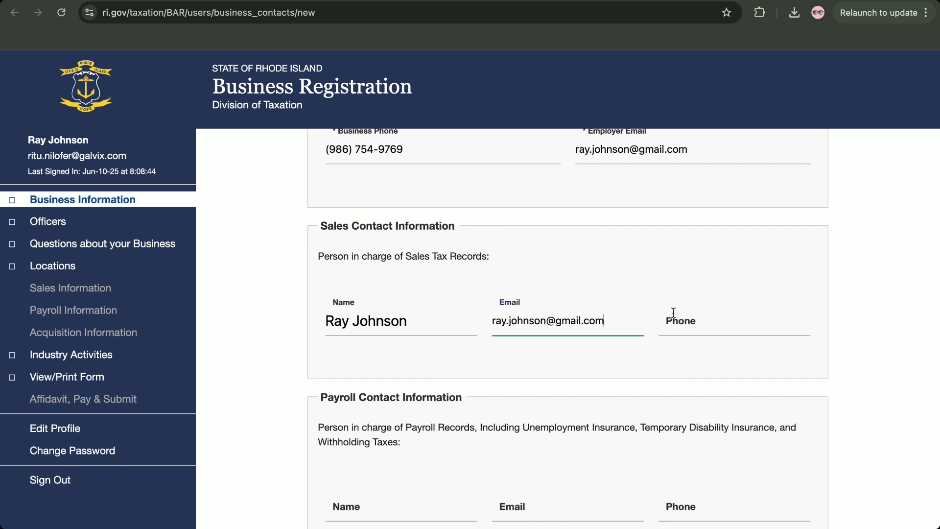
left_click(716, 310)
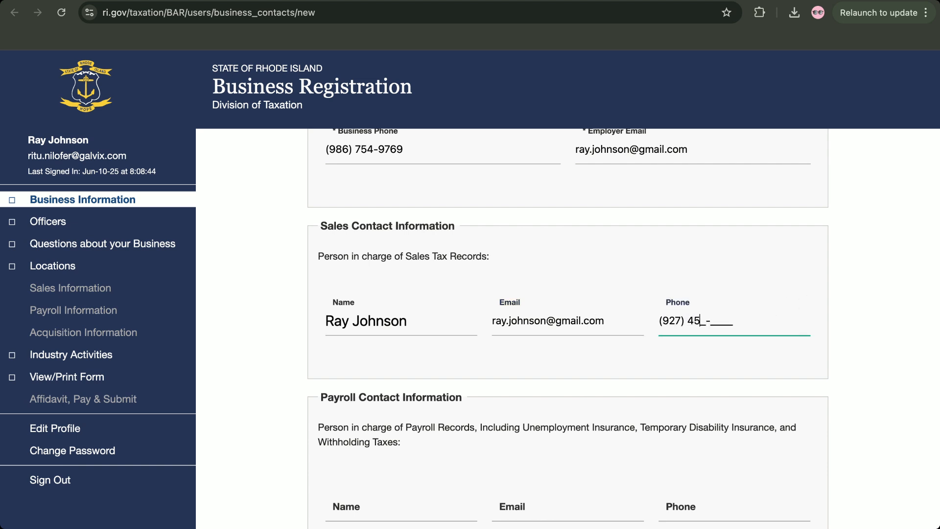
Scroll through the remaining contact sections to review them
scroll(677, 339, "down", 3)
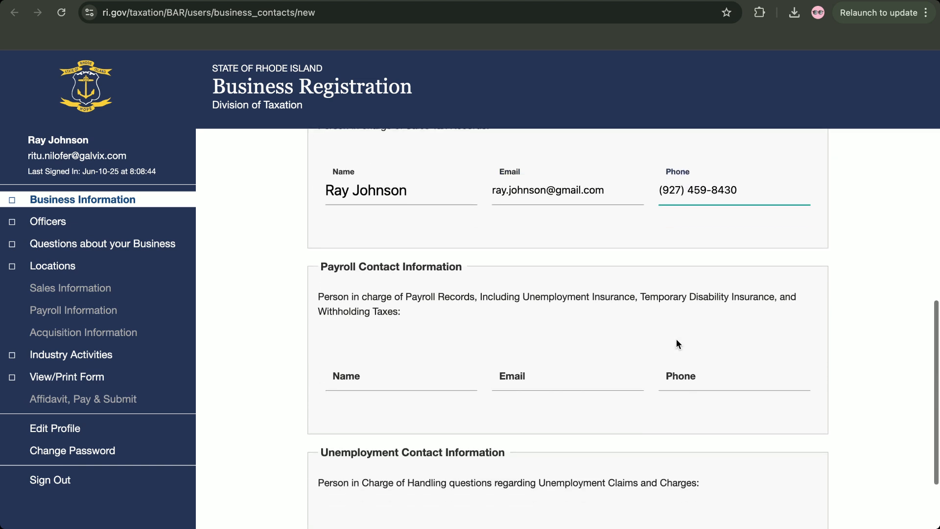
scroll(677, 339, "up", 8)
scroll(677, 339, "down", 8)
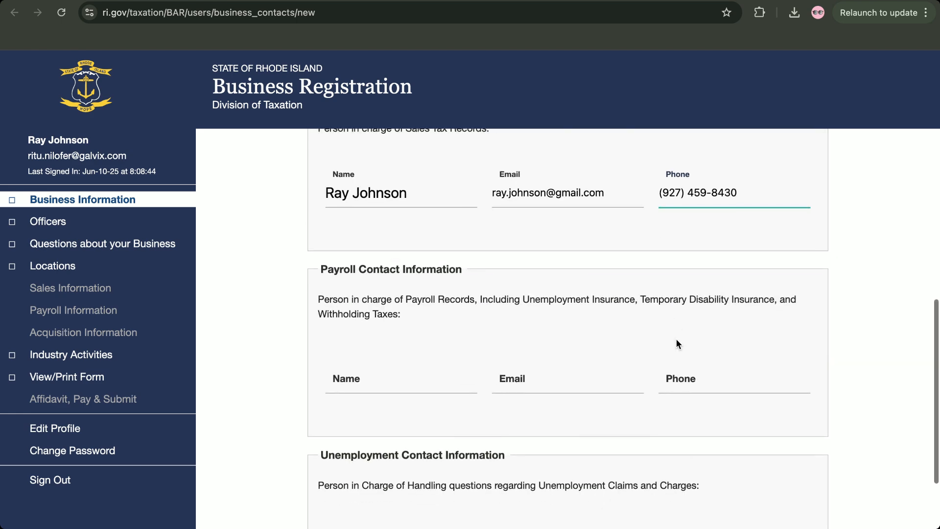
scroll(479, 320, "down", 1)
scroll(479, 320, "down", 2)
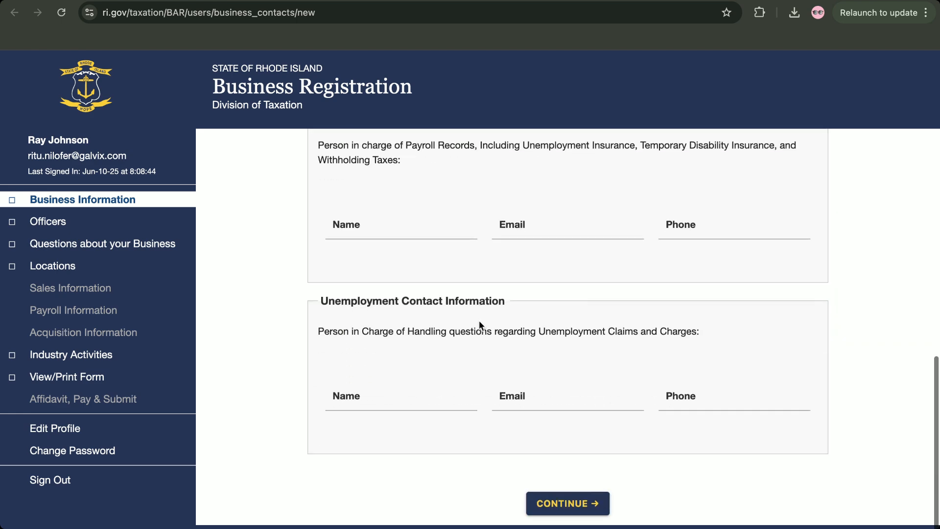
scroll(479, 320, "up", 3)
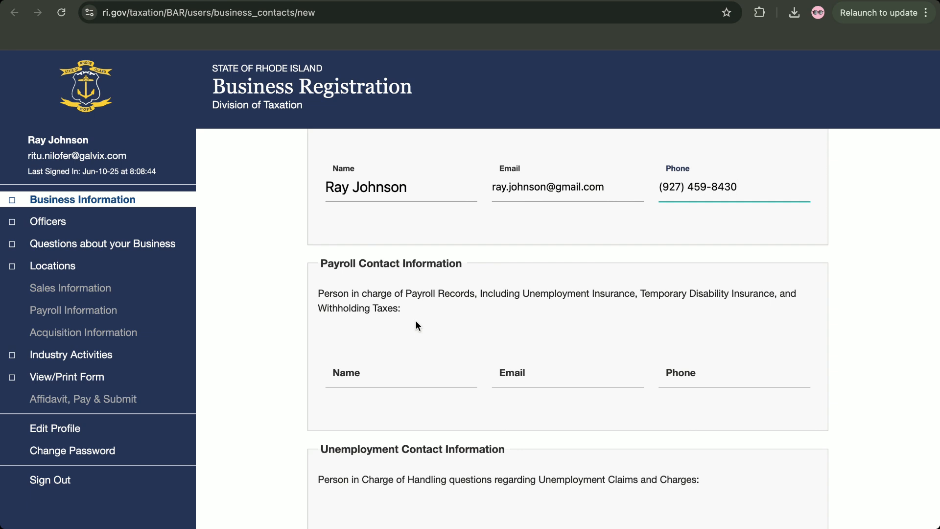
scroll(416, 322, "down", 3)
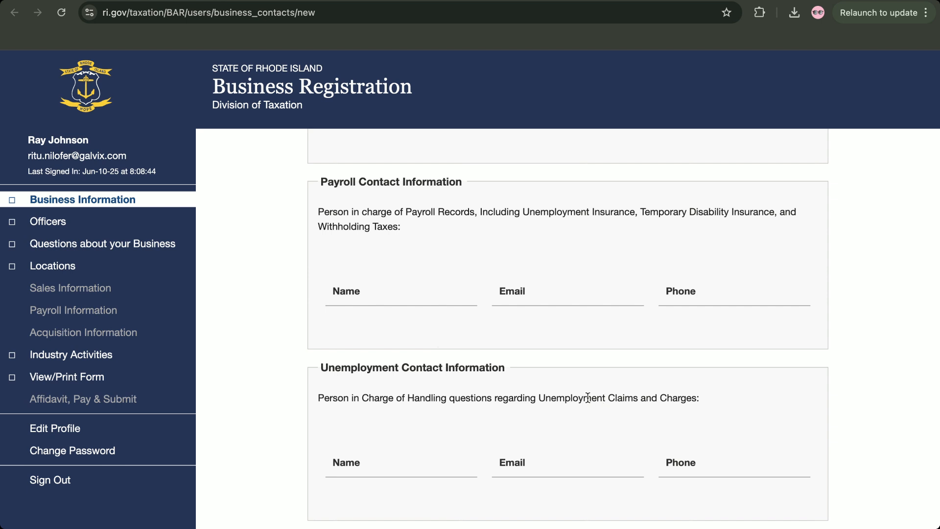
left_click_drag(590, 398, 700, 404)
left_click(700, 404)
scroll(700, 404, "up", 4)
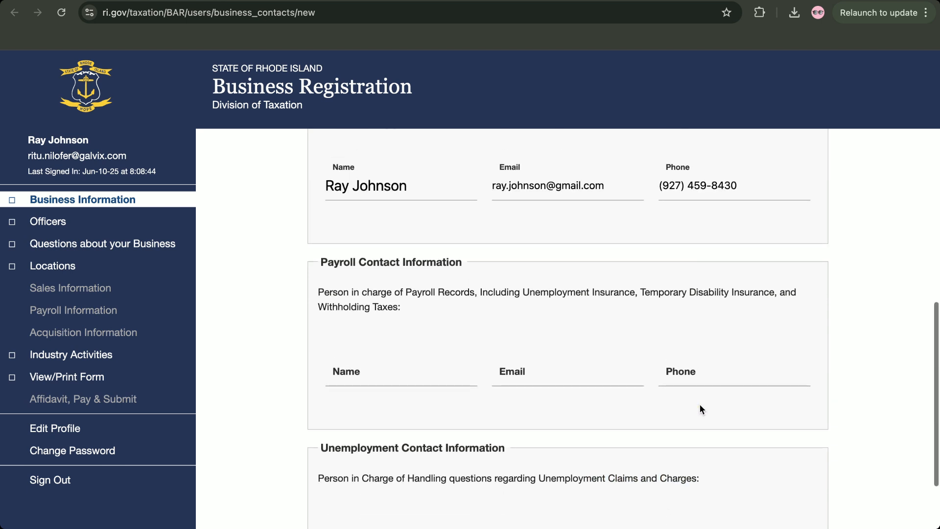
scroll(671, 451, "down", 5)
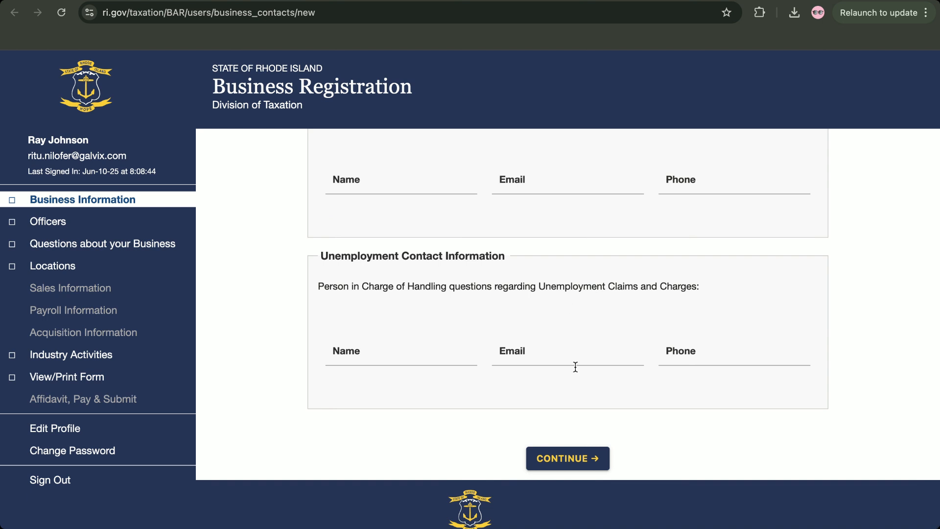
Continue to Business Type, choosing Corporation for Type of Entity and N/A for Type of Business
left_click(539, 464)
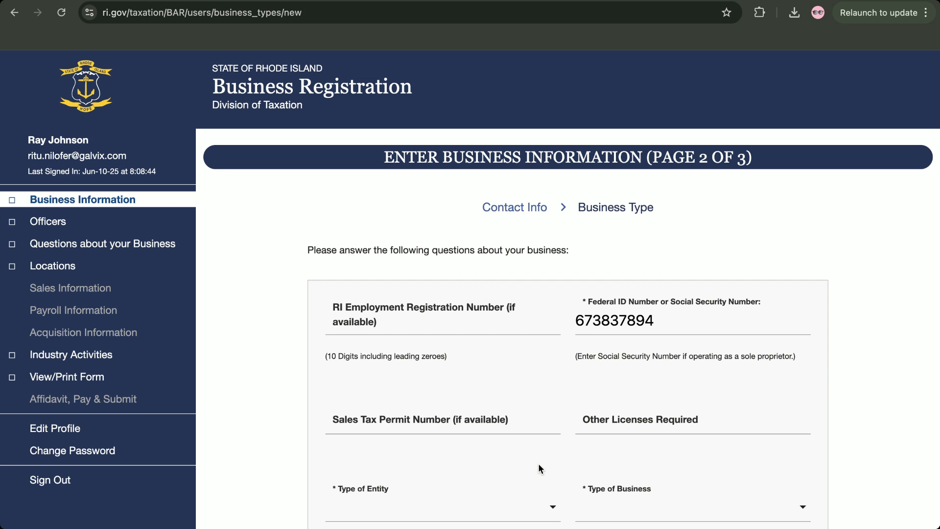
scroll(539, 467, "down", 4)
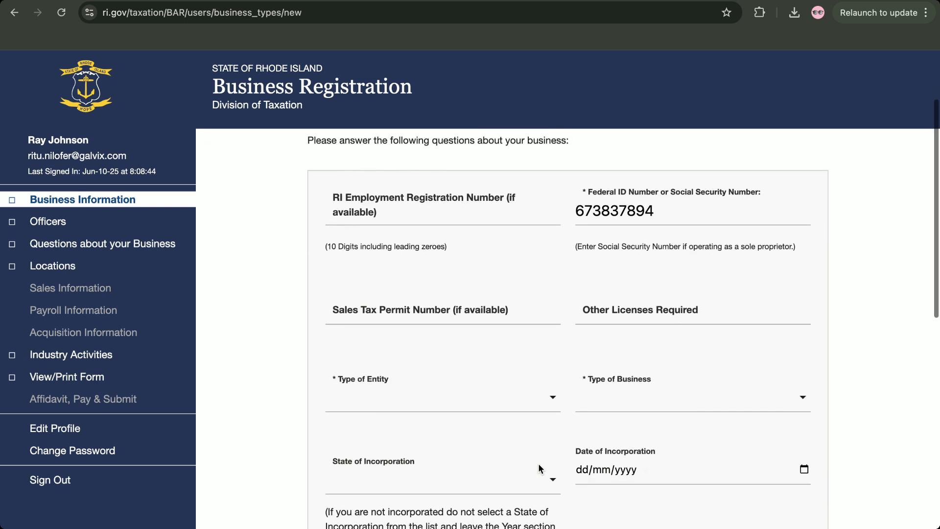
left_click(427, 306)
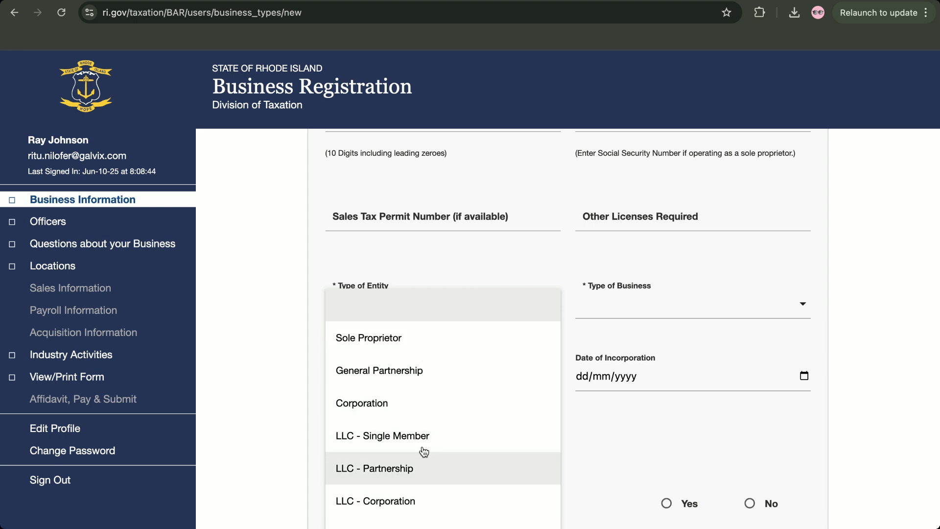
left_click(431, 404)
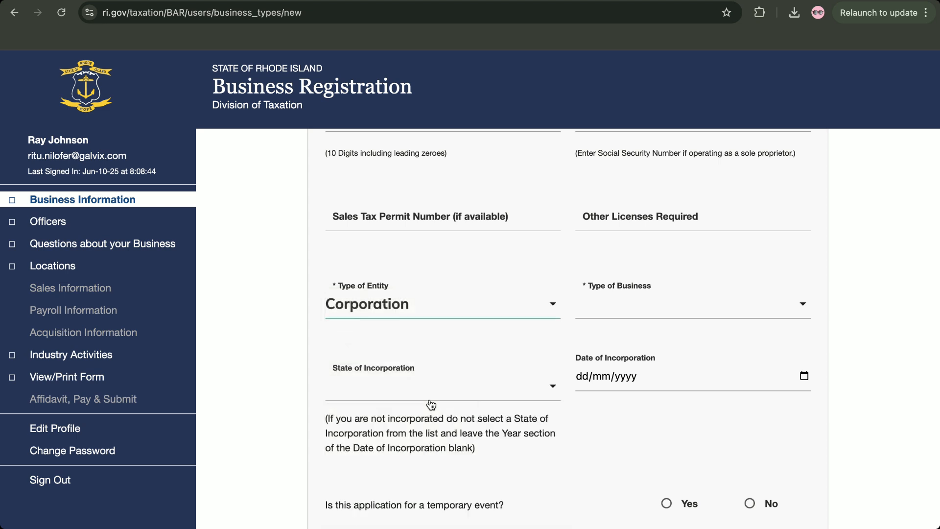
left_click(624, 319)
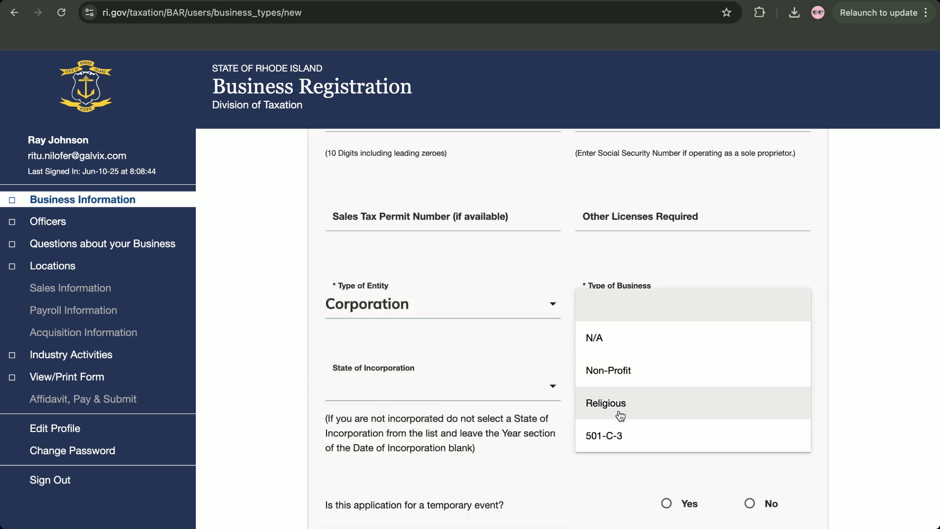
left_click(621, 337)
scroll(473, 342, "down", 1)
scroll(473, 343, "down", 3)
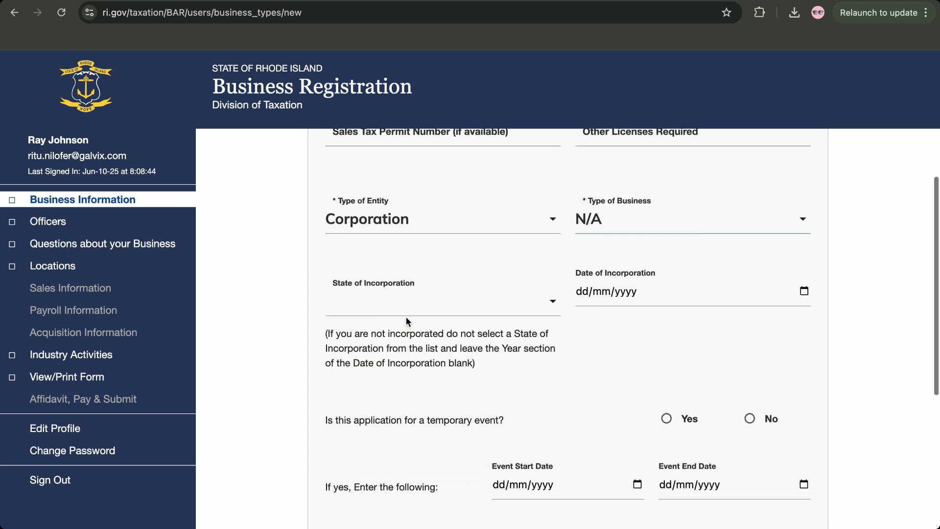
left_click(407, 302)
left_click(652, 226)
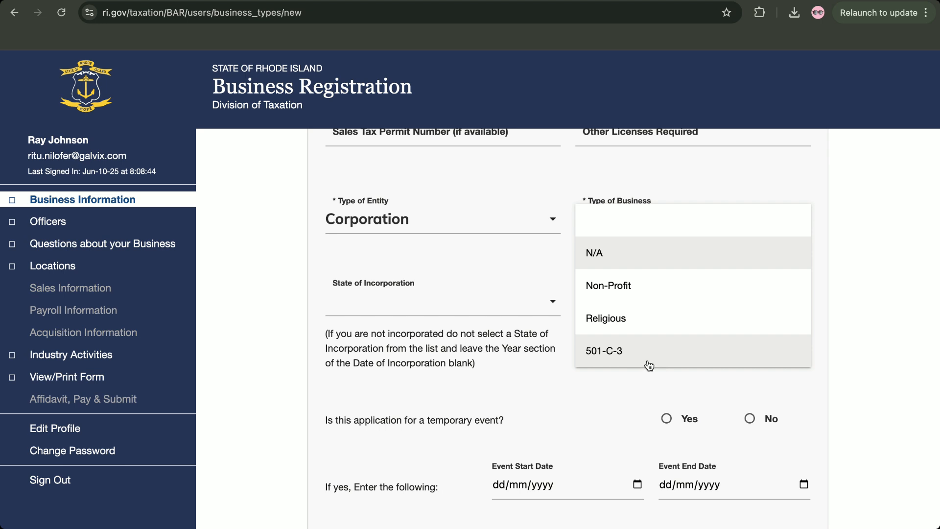
left_click(626, 245)
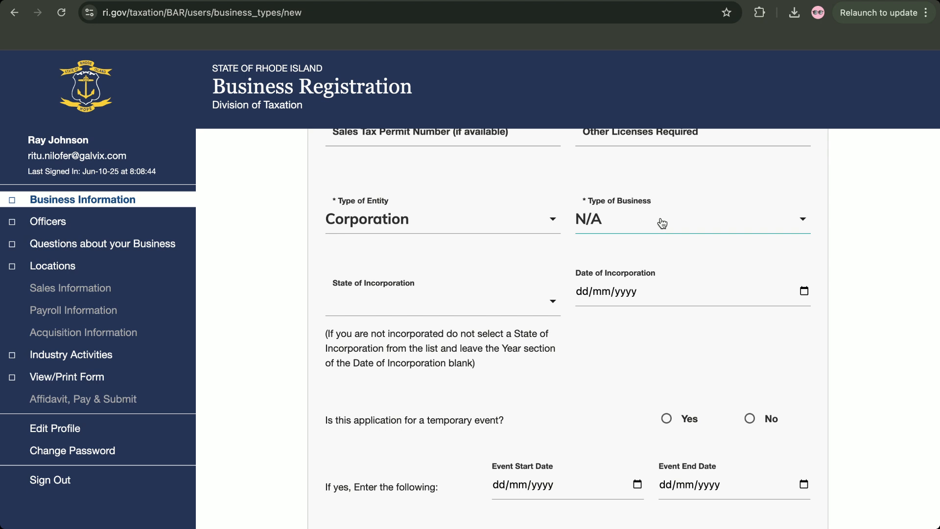
Set State of Incorporation to Delaware, date 10/04/2018, and answer Yes to temporary event
left_click(458, 316)
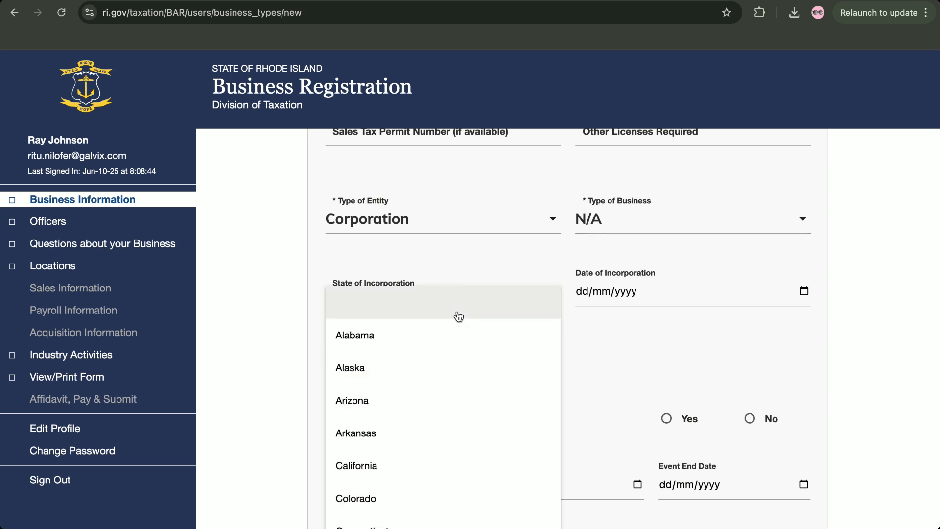
scroll(459, 317, "down", 1)
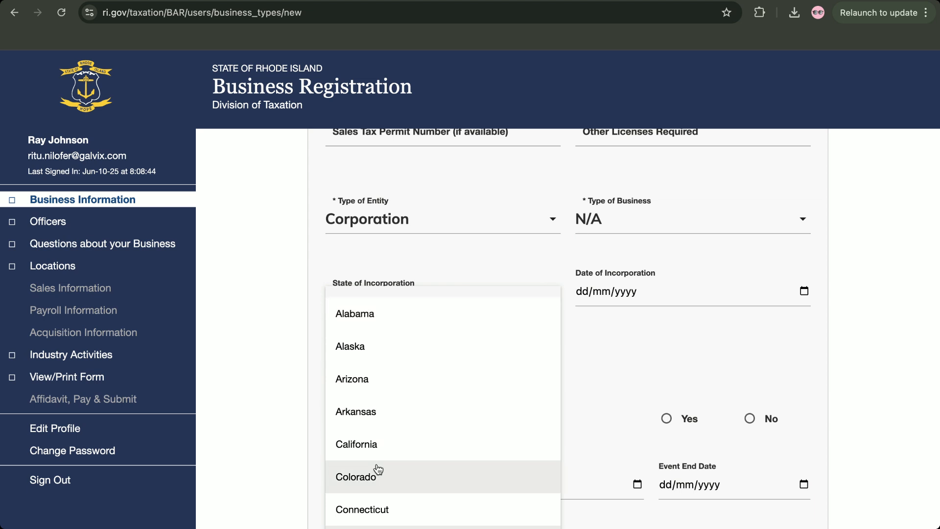
left_click(377, 528)
left_click(626, 292)
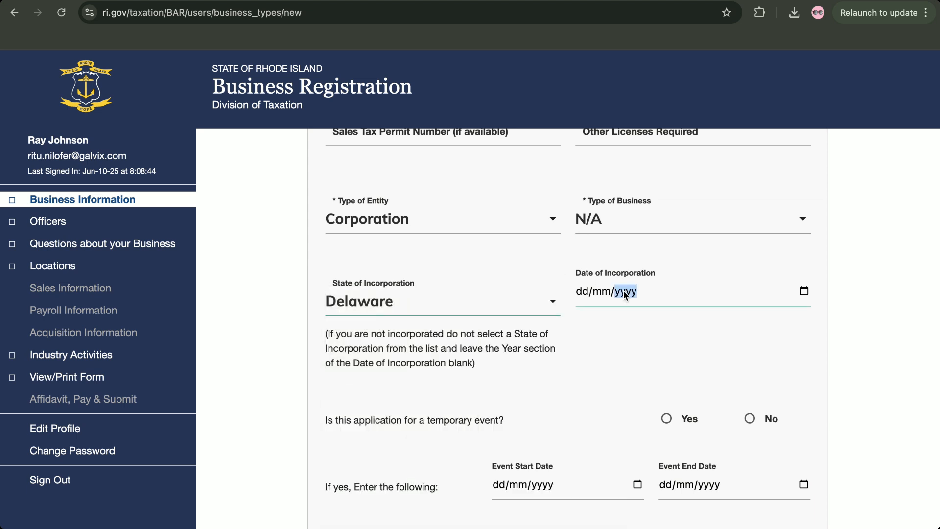
left_click(587, 291)
type("1")
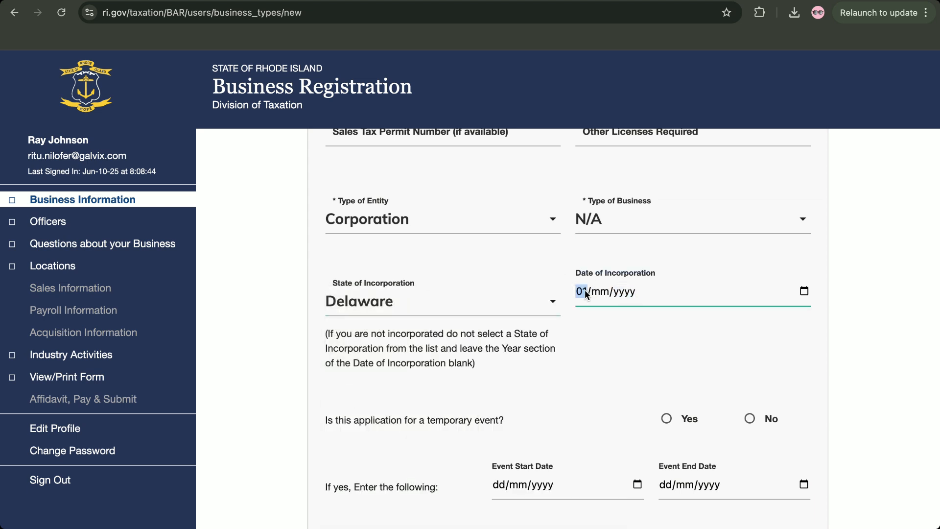
type("0/04/0")
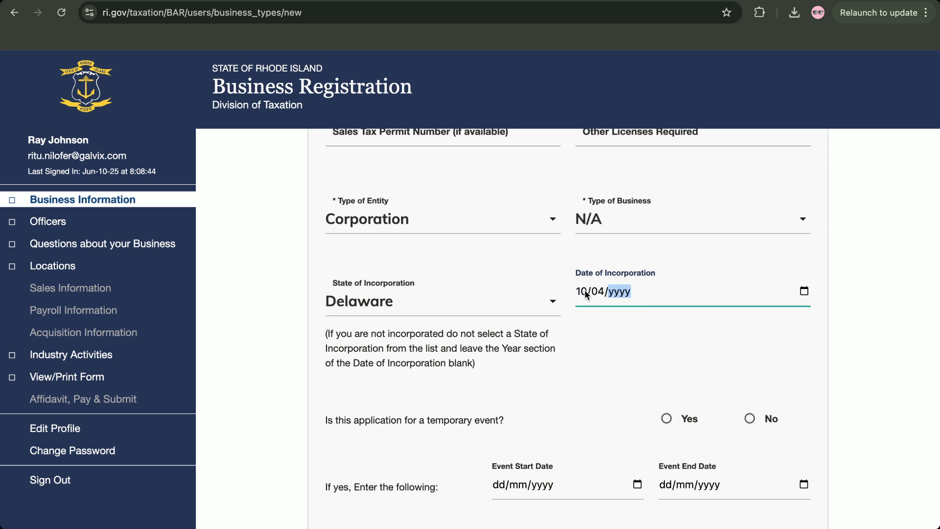
type("202")
key("BackSpace")
type("2018")
left_click(655, 334)
scroll(655, 334, "down", 3)
left_click(666, 266)
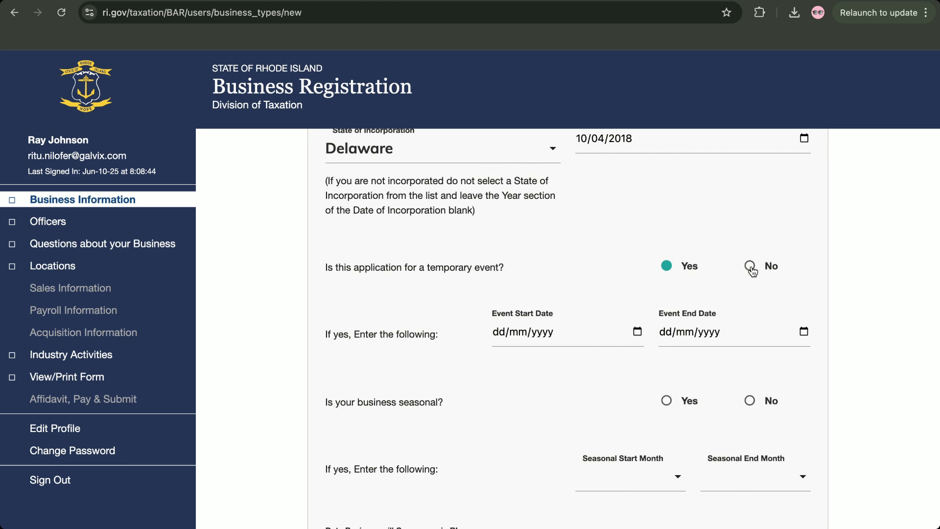
Answer No to both the temporary-event and seasonal-business questions
left_click(749, 267)
left_click(667, 267)
left_click(749, 267)
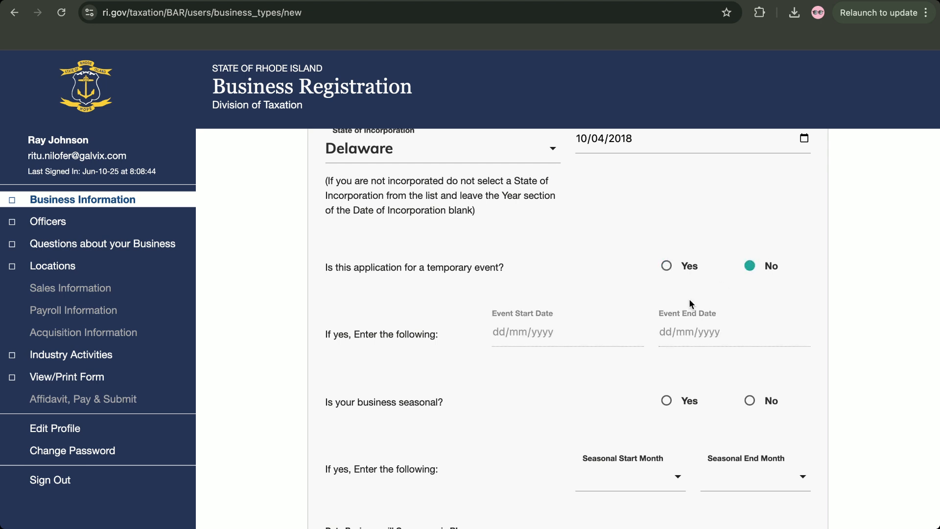
scroll(686, 301, "down", 3)
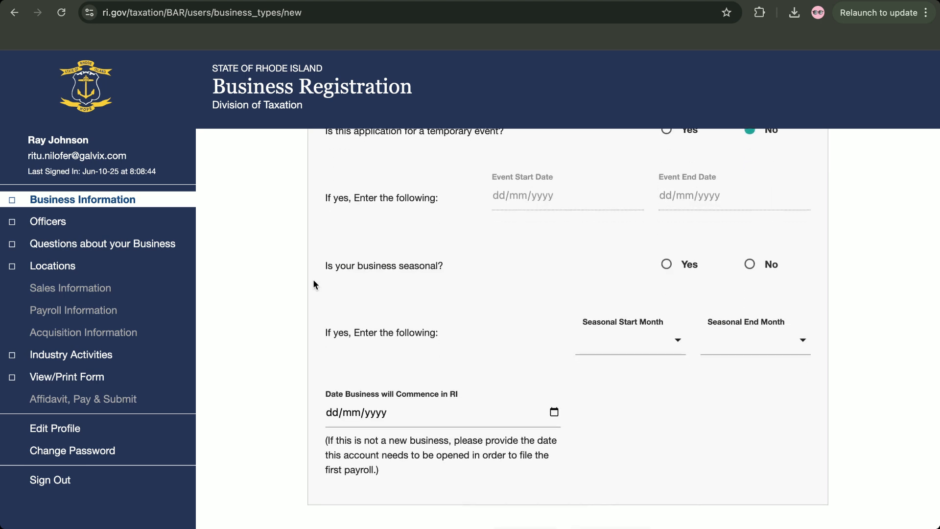
left_click(759, 266)
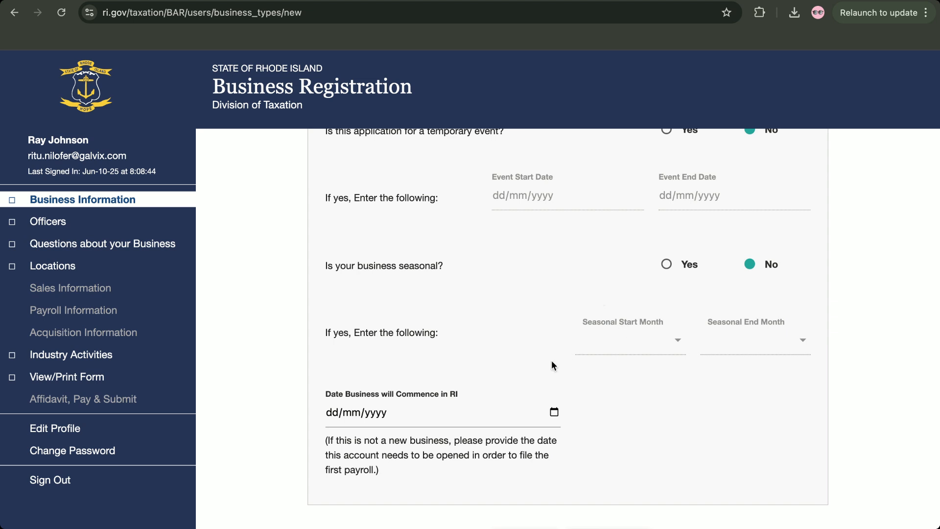
Enter 01/04/2025 as the Date Business will Commence in RI
scroll(551, 360, "down", 3)
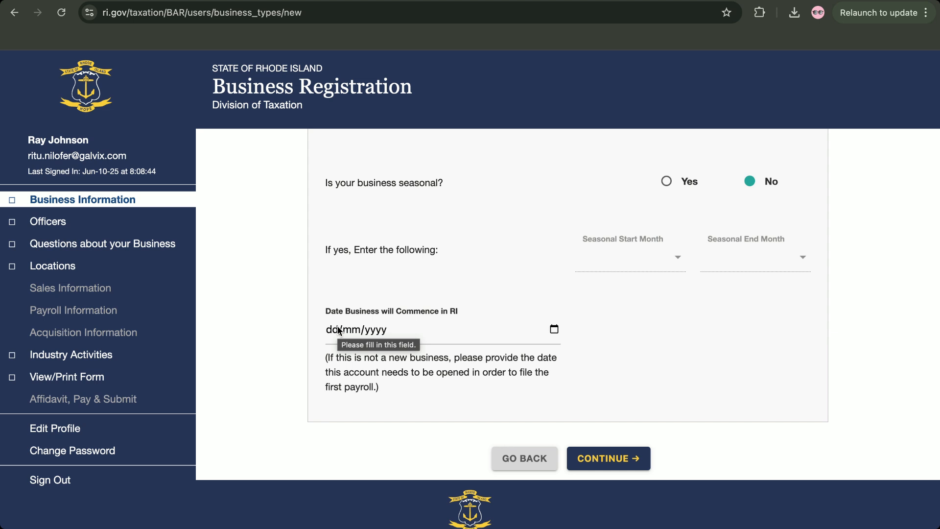
left_click(339, 331)
type("01/")
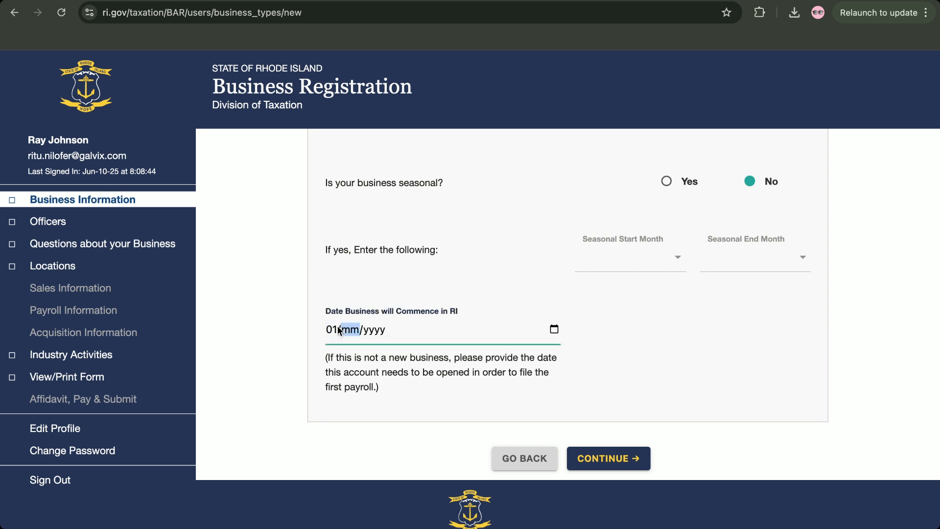
type("04/")
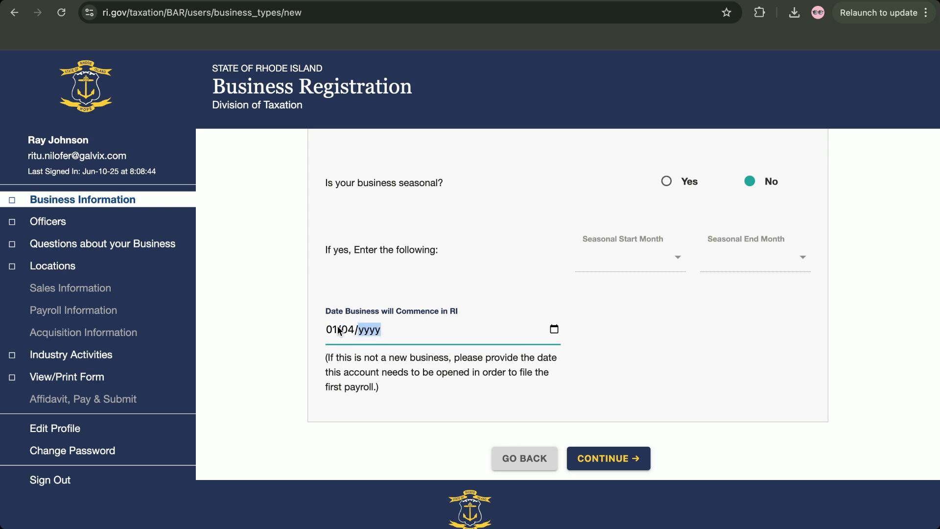
type("2025")
left_click(598, 365)
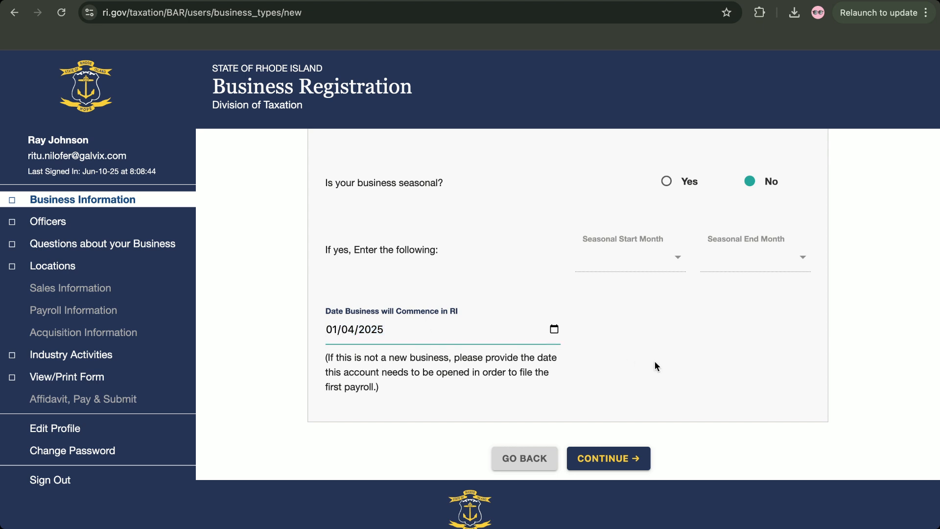
Continue to the Business Code page and follow its census.gov/naics link
left_click(598, 448)
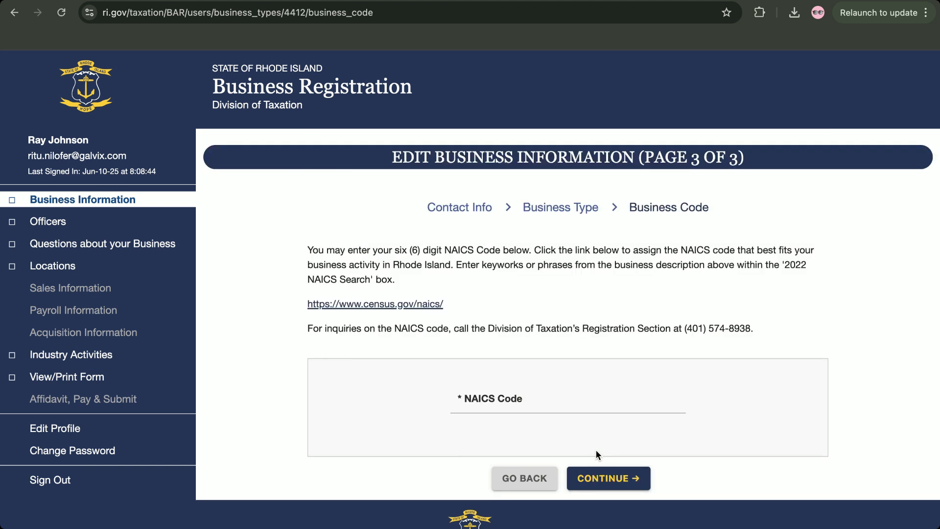
scroll(586, 301, "down", 1)
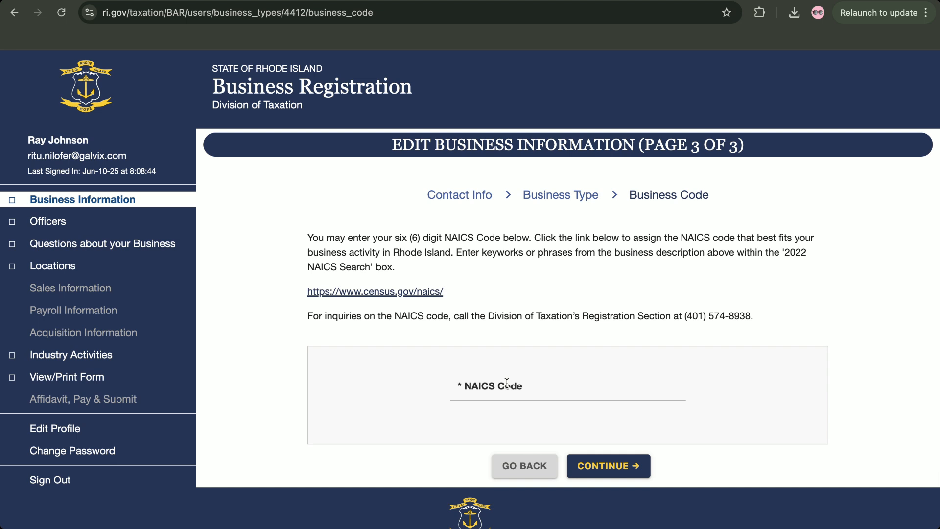
left_click(394, 293)
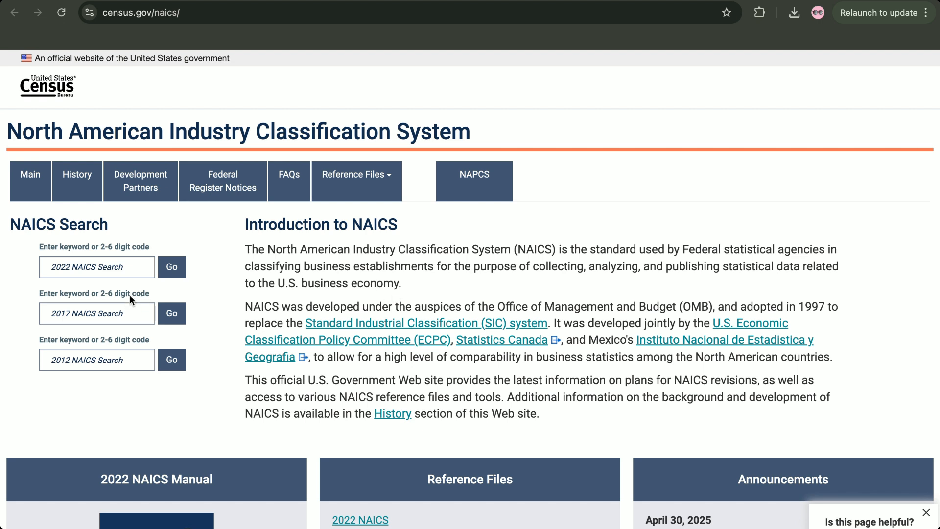
Search the 2022 NAICS codes on the Census site for 'software publishers'
left_click(133, 264)
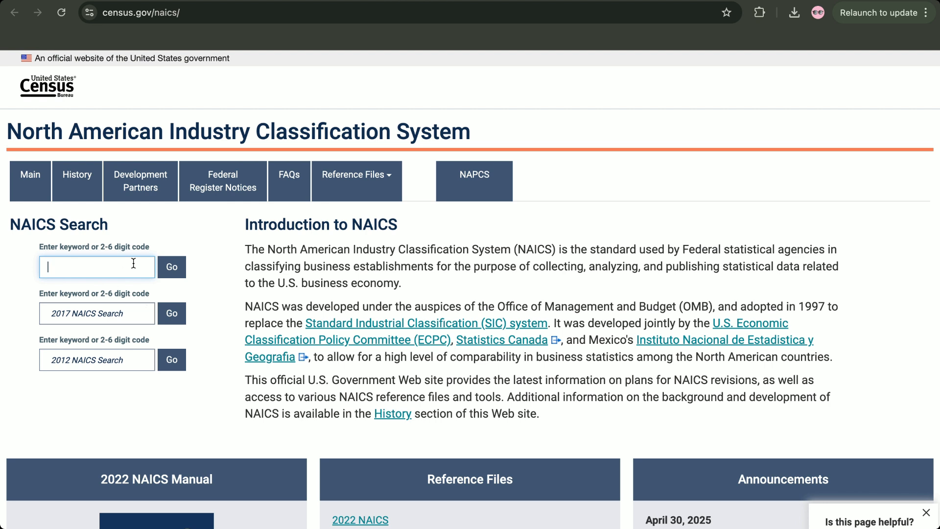
type("software publishers")
left_click(171, 270)
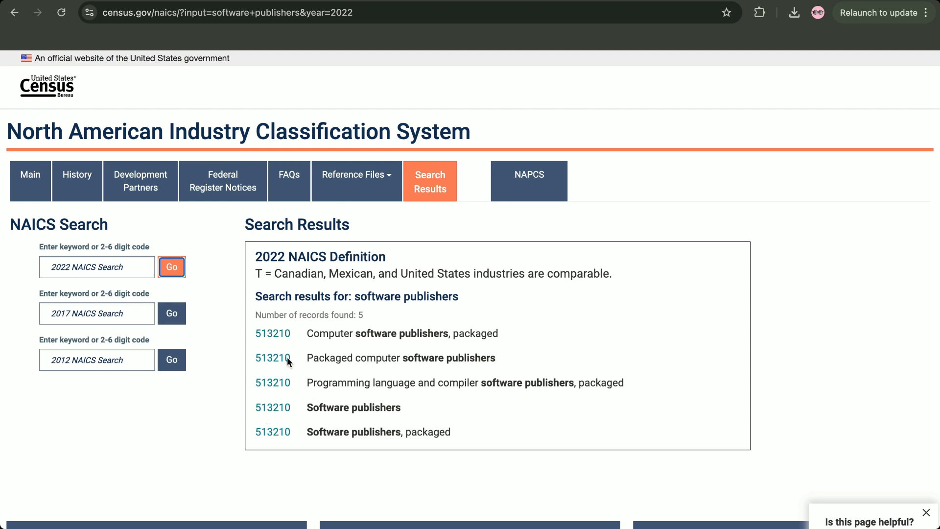
Copy code 513210 and return to the registration's NAICS Code field
left_click(246, 400)
left_click_drag(247, 402, 287, 409)
key("super+c")
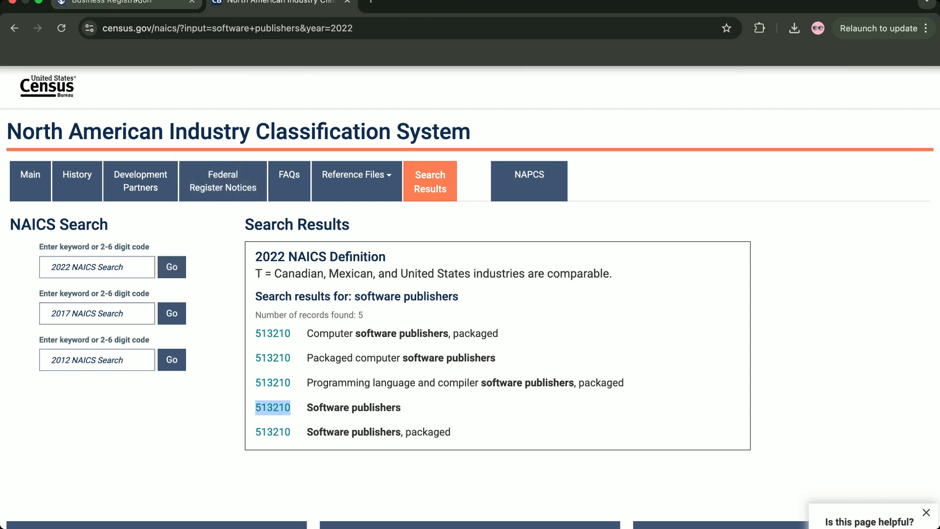
left_click(122, 6)
left_click(480, 389)
Paste 513210 as the NAICS Code, continue, and start adding a new officer
key("super+v")
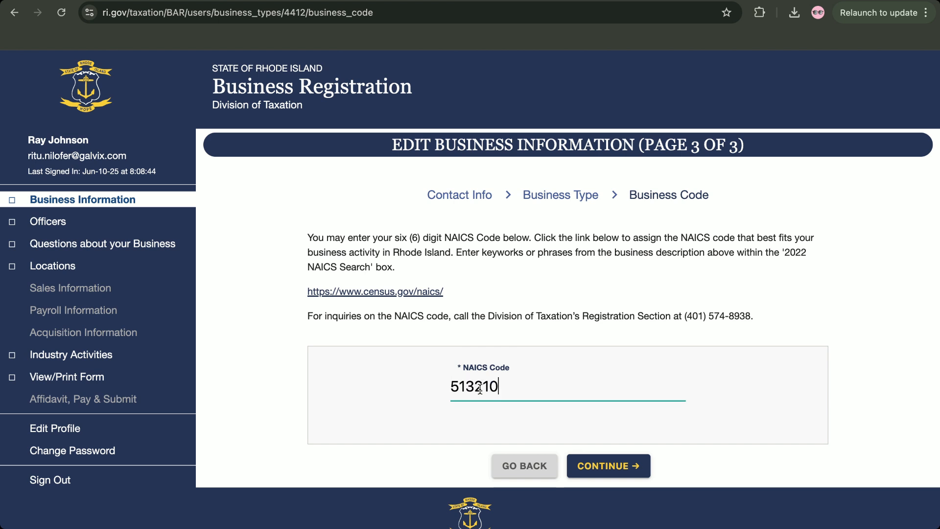
left_click(609, 472)
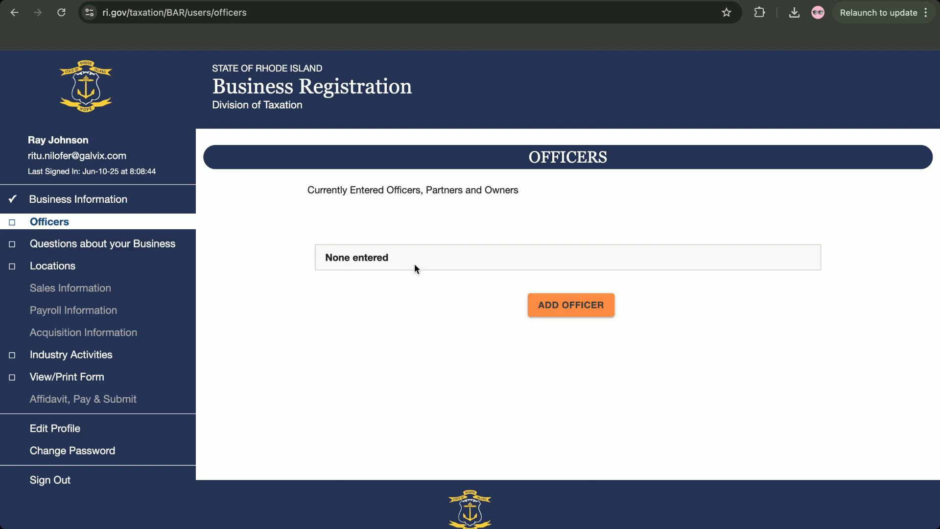
left_click(560, 303)
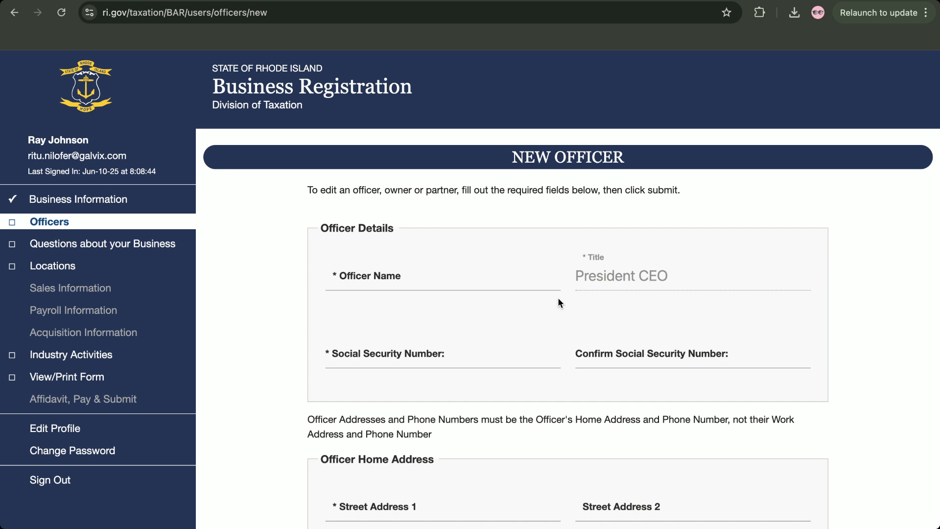
Enter the officer's full name and pick the President CEO title
left_click(437, 280)
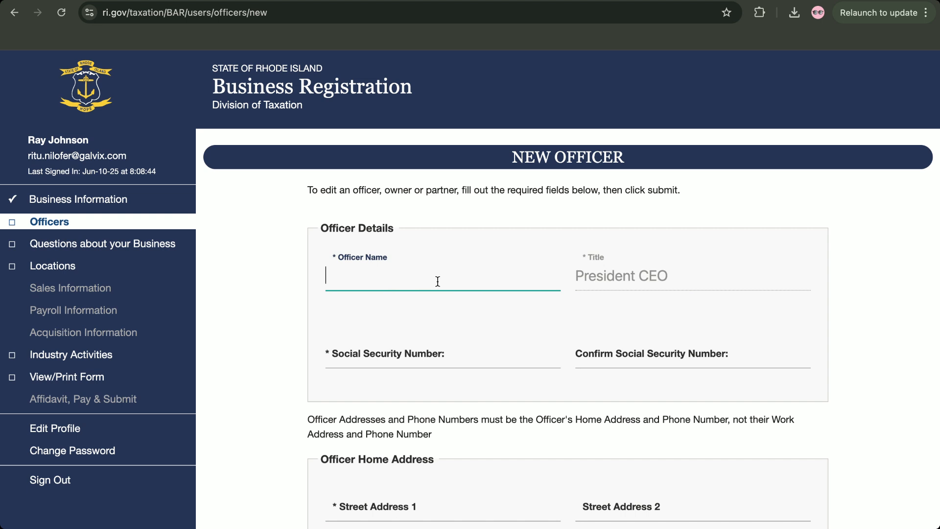
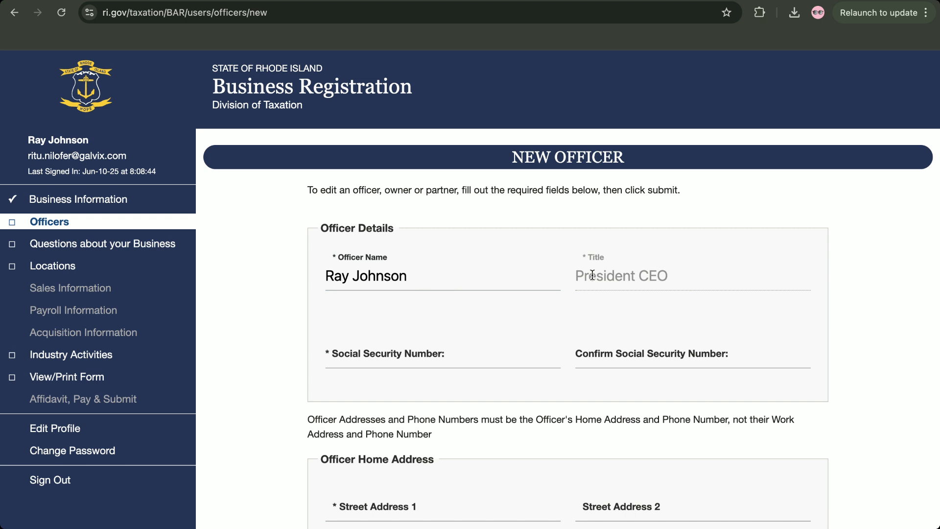
left_click(473, 344)
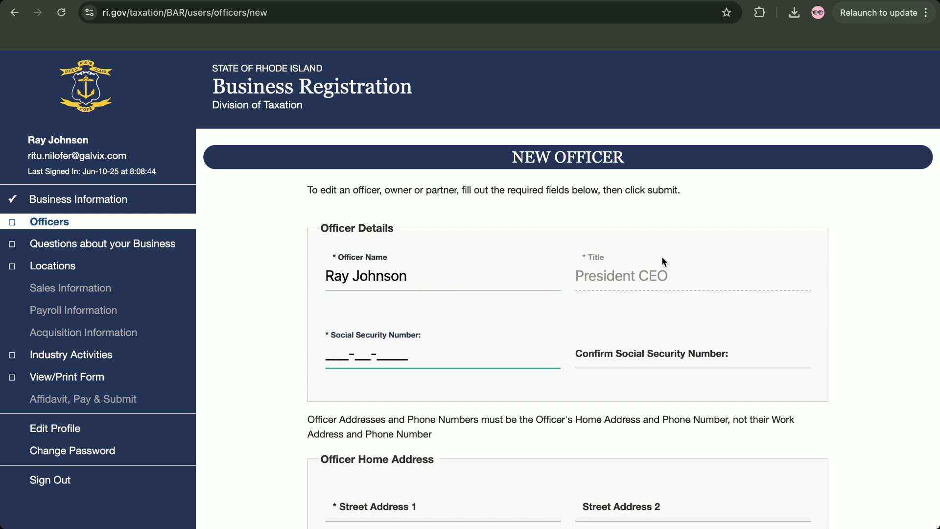
left_click_drag(589, 277, 649, 279)
left_click(649, 278)
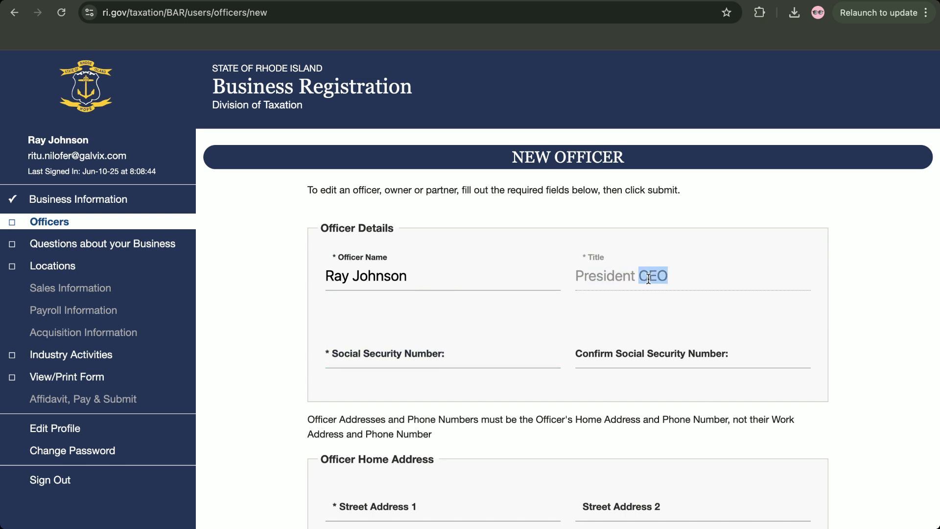
triple_click(649, 279)
left_click(583, 331)
scroll(538, 284, "down", 1)
Enter the officer's Social Security number and retype it in the confirmation field
left_click(387, 340)
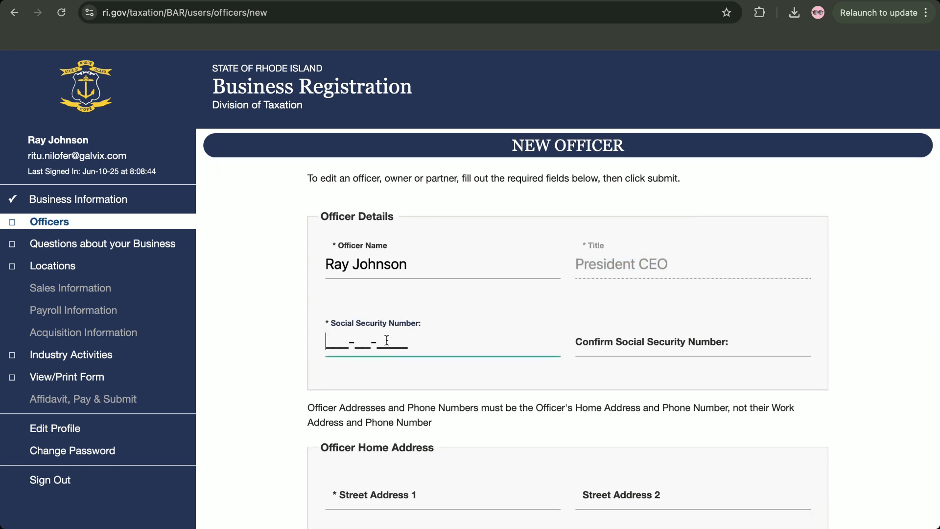
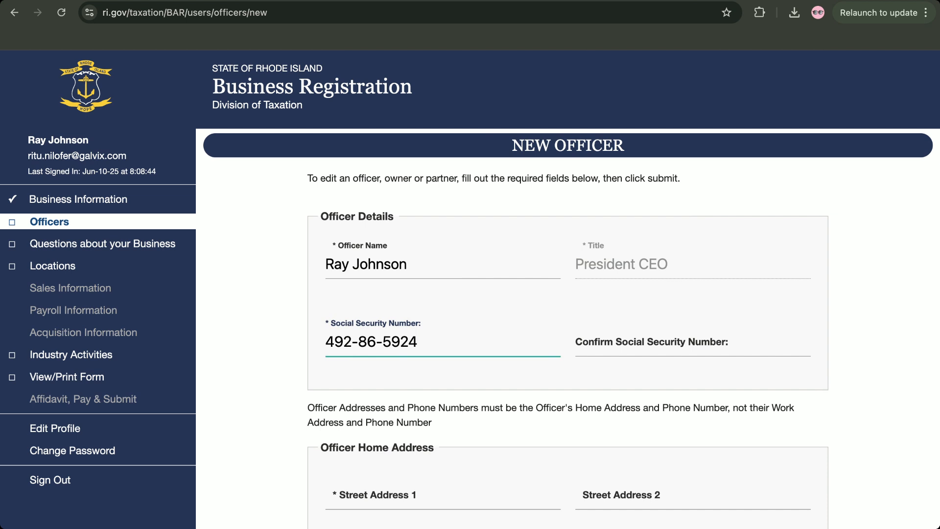
left_click(618, 338)
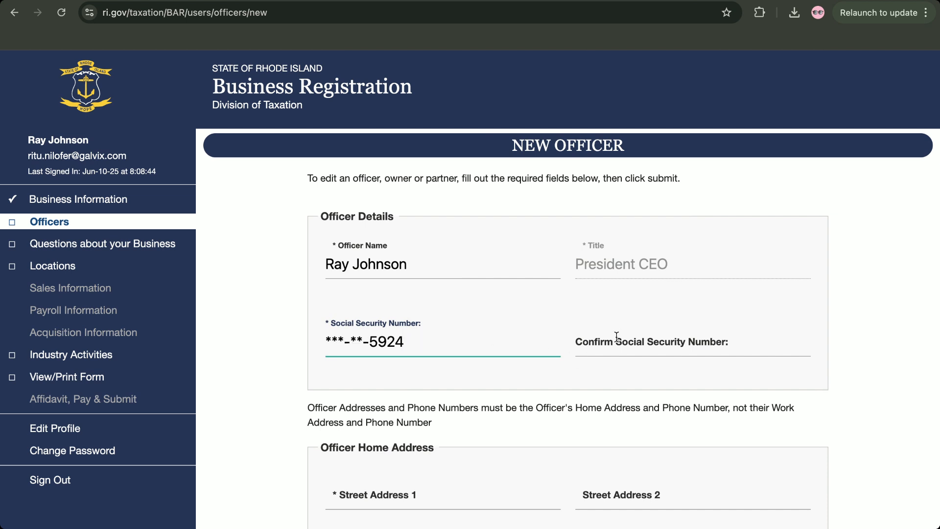
left_click(402, 339)
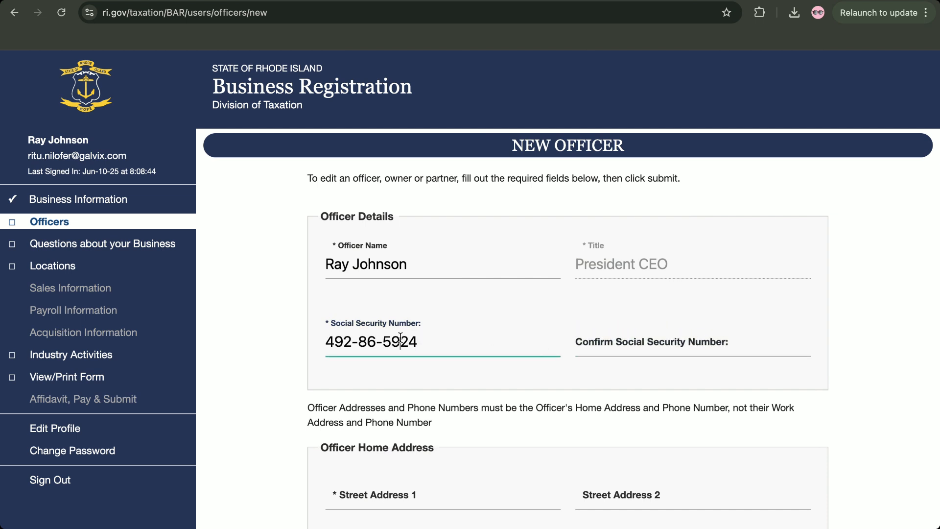
left_click(623, 338)
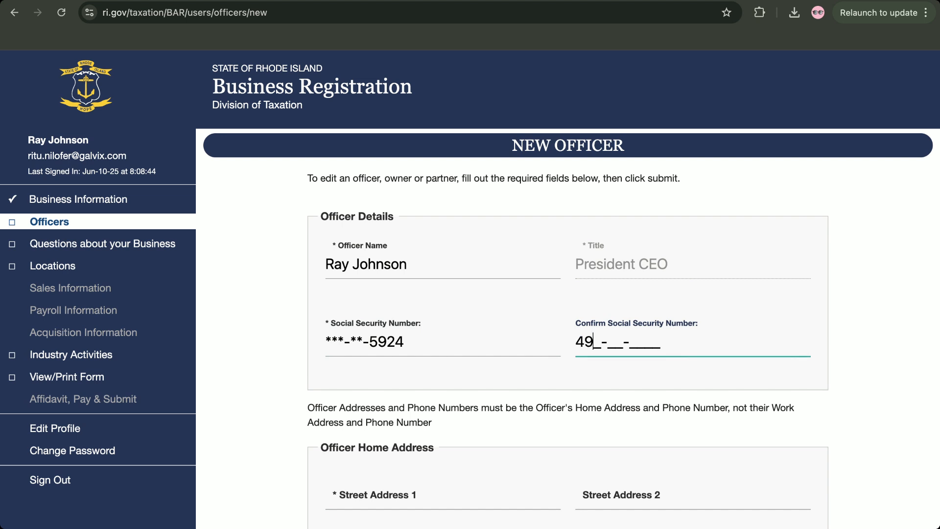
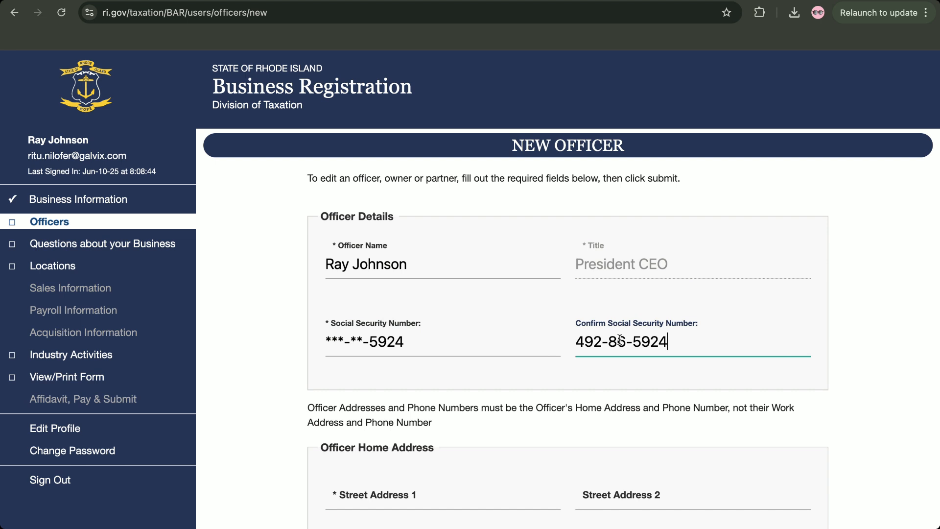
Enter the officer's street address and city
left_click(425, 480)
scroll(425, 480, "down", 1)
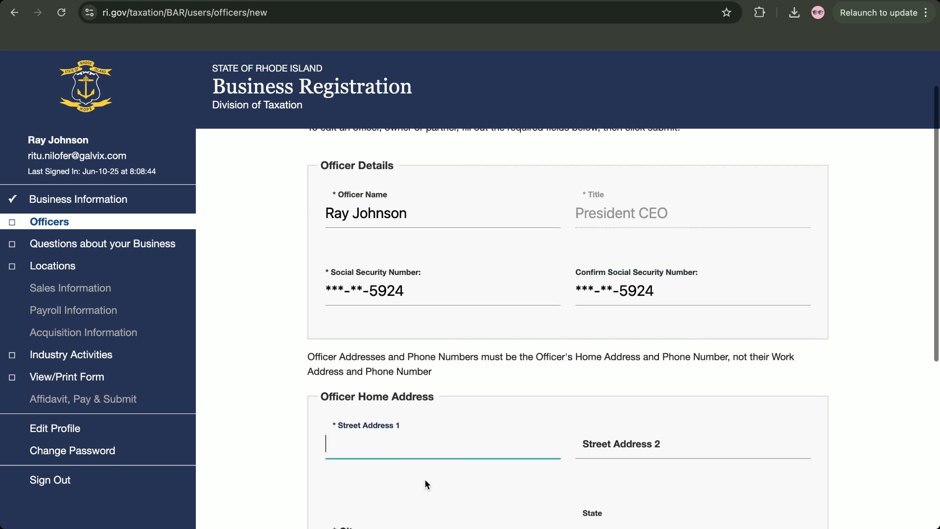
type("123 main stre")
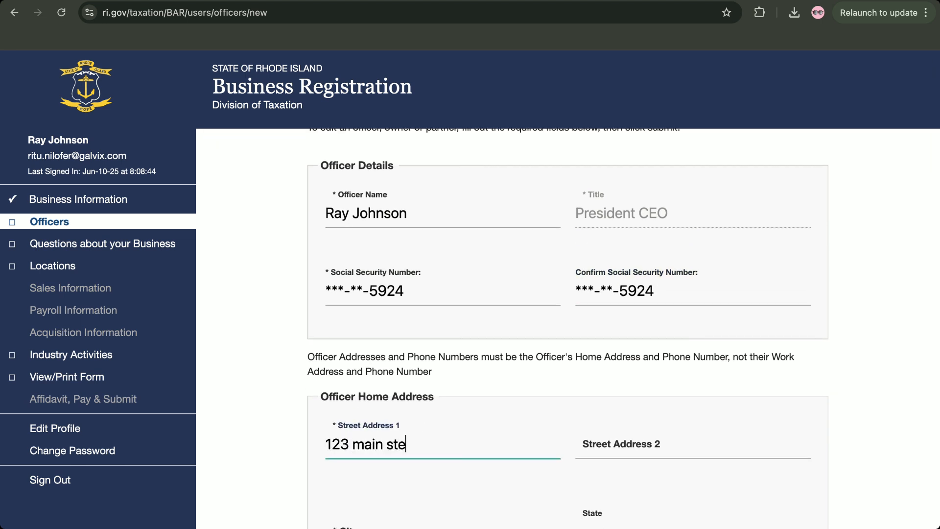
key("BackSpace")
type("reet")
scroll(422, 466, "down", 3)
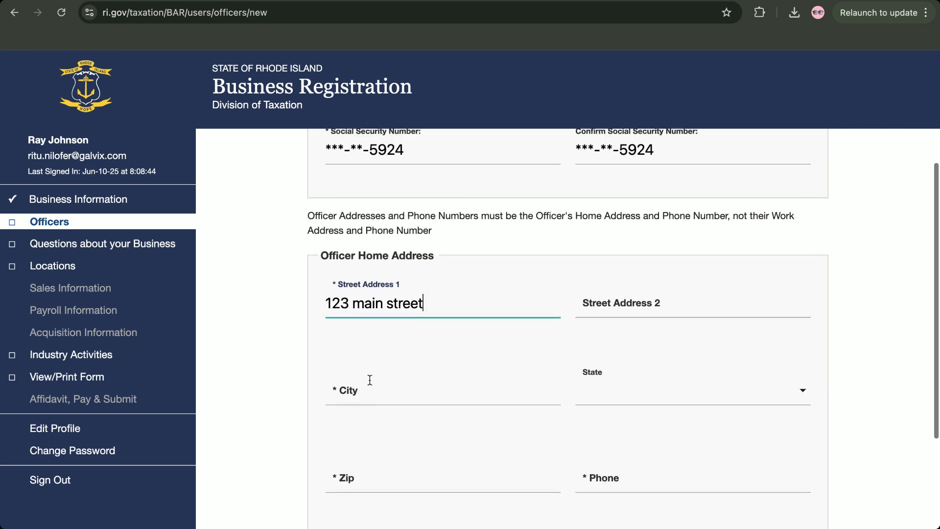
left_click(369, 380)
type("milpitas")
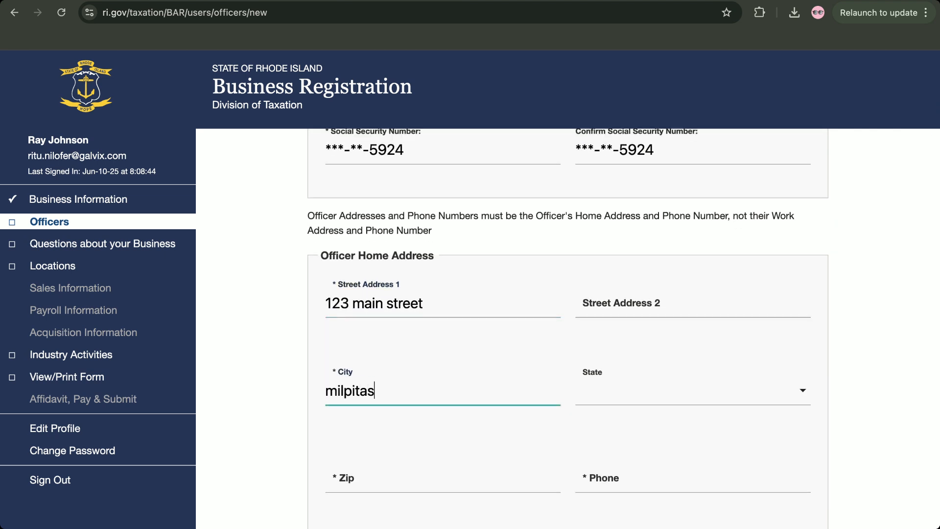
Set the officer's state to California and fill in the zip code
left_click(658, 387)
scroll(658, 387, "down", 5)
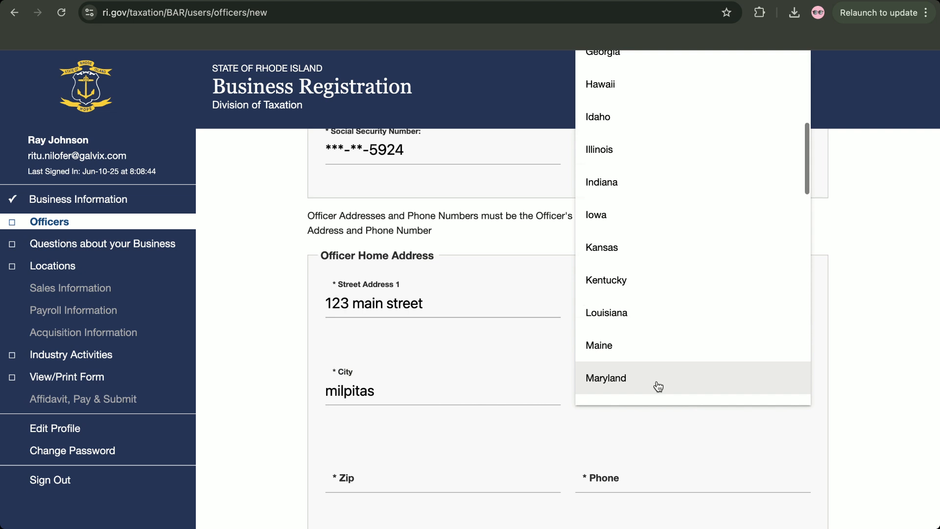
scroll(659, 387, "up", 5)
left_click(639, 229)
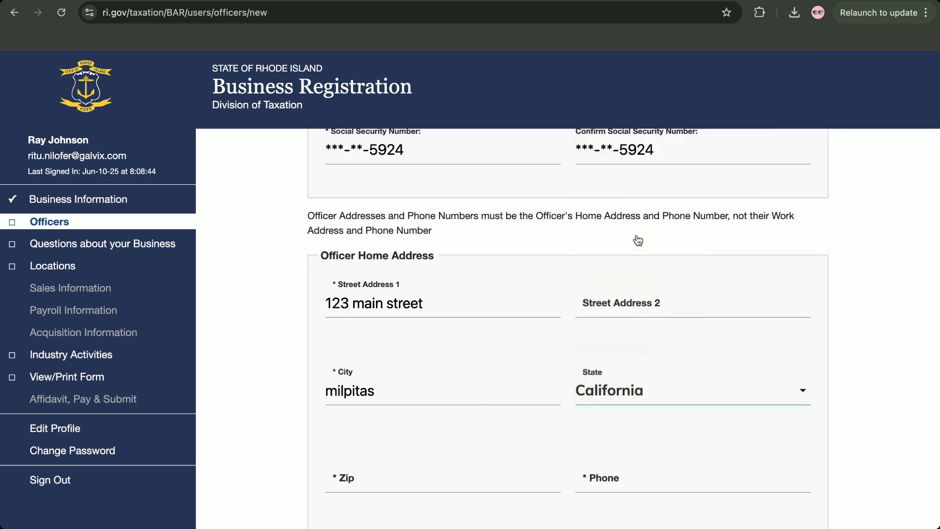
scroll(424, 433, "down", 1)
left_click(365, 421)
type("93503")
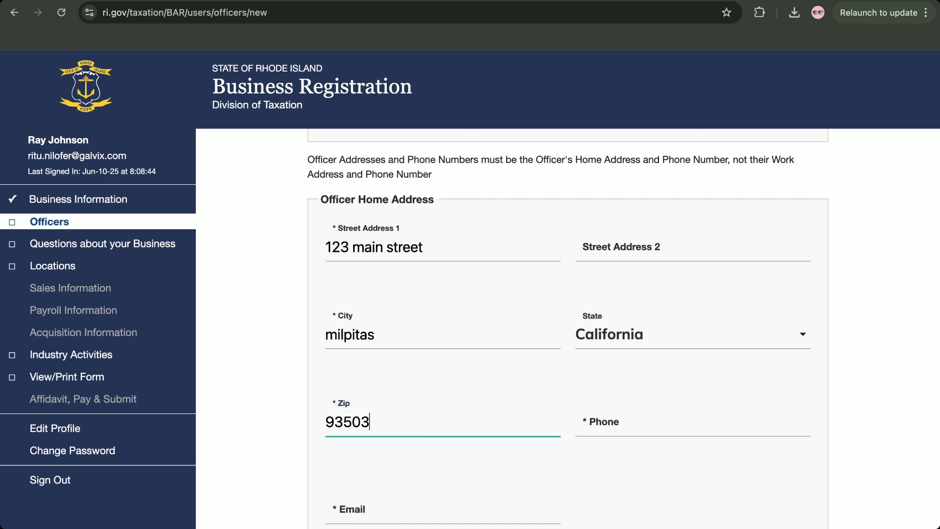
Add the officer's phone number and e-mail address, then save the officer
left_click(632, 420)
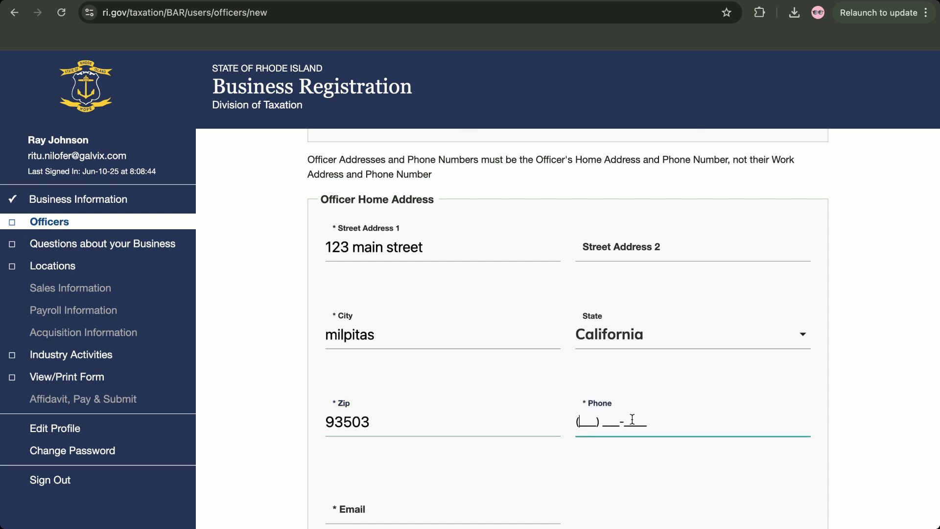
scroll(578, 473, "down", 1)
left_click(393, 445)
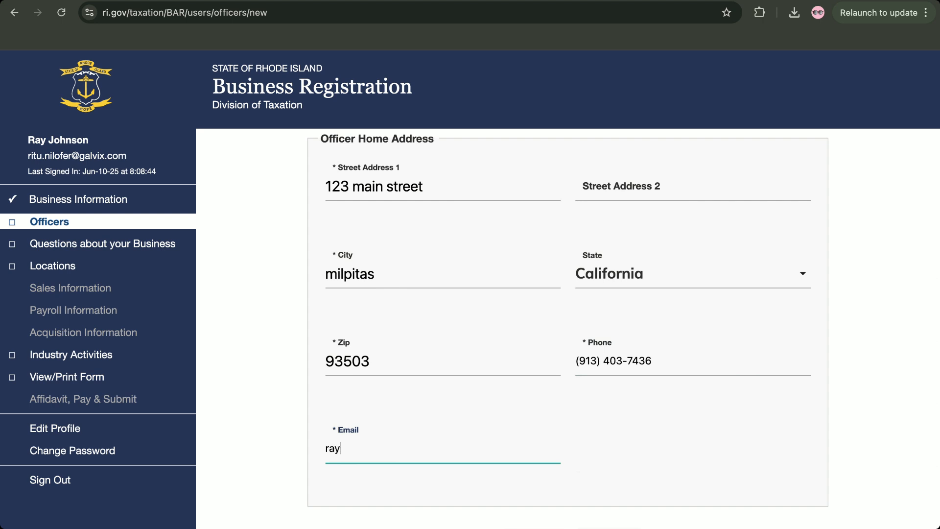
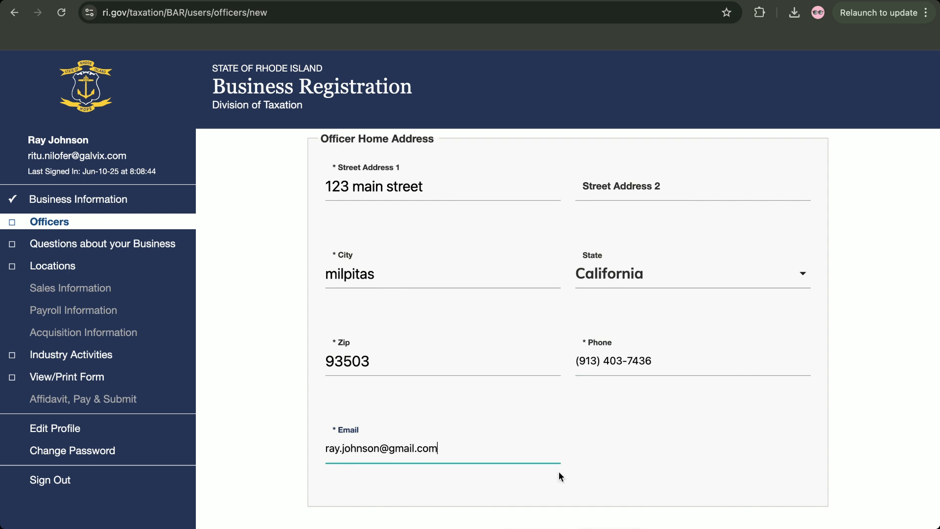
key("Return")
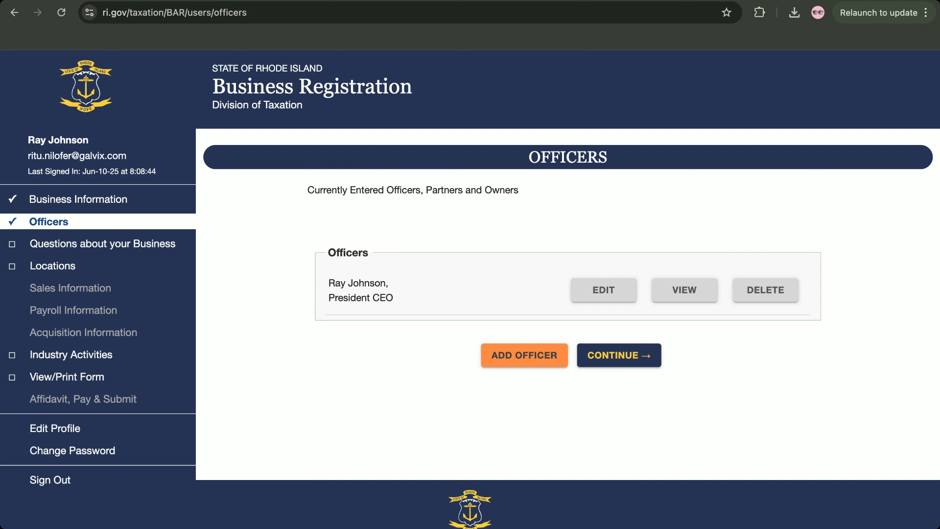
Continue from the Officers list and read through business questions 1–4
left_click(617, 366)
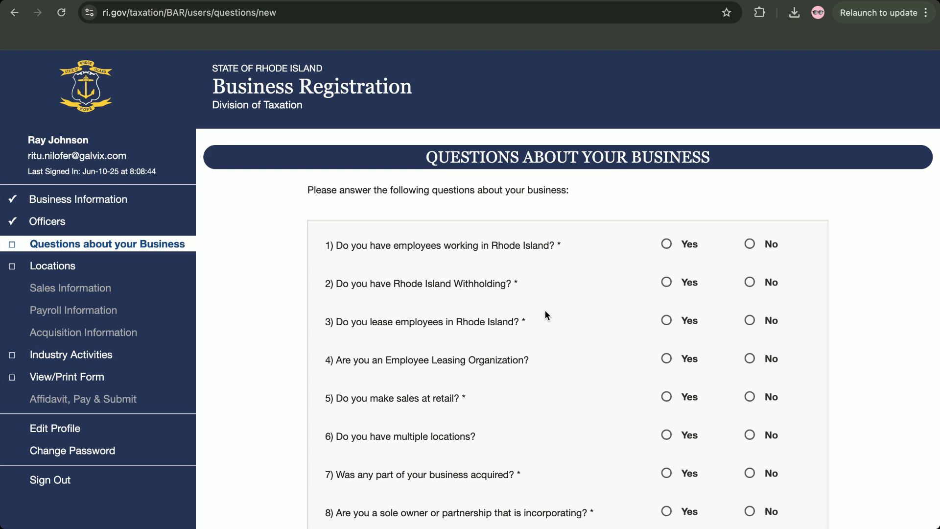
scroll(519, 349, "down", 3)
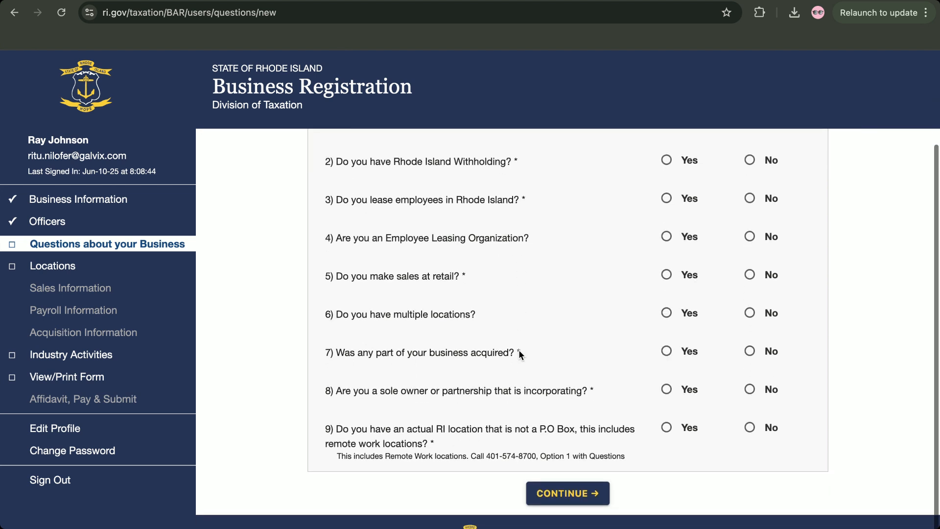
scroll(519, 349, "up", 3)
scroll(519, 349, "down", 1)
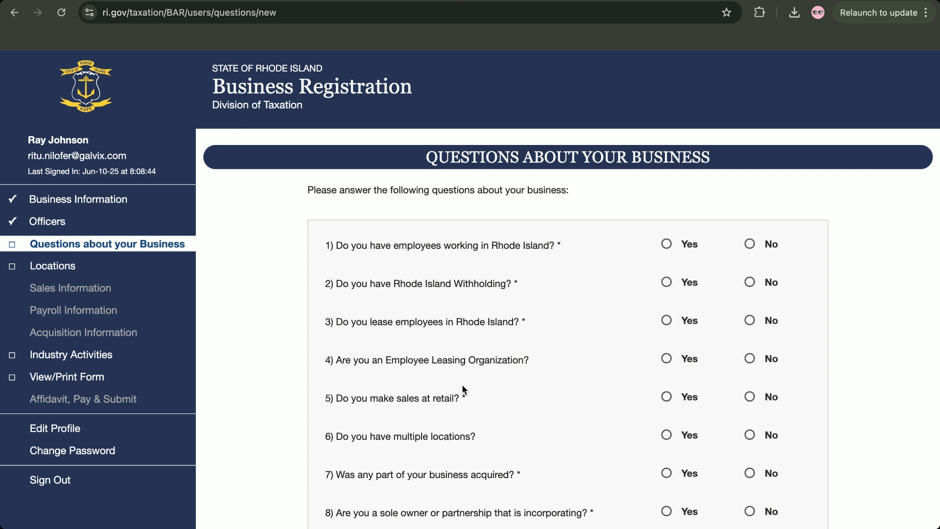
left_click_drag(325, 250, 511, 377)
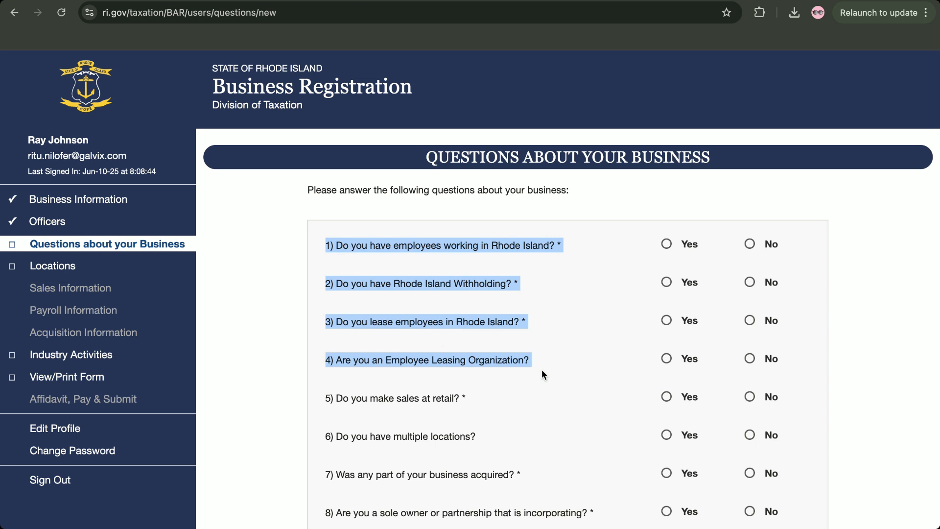
Answer No to the employee and leasing questions 1, 3 and 4, and Yes to retail sales
left_click(571, 368)
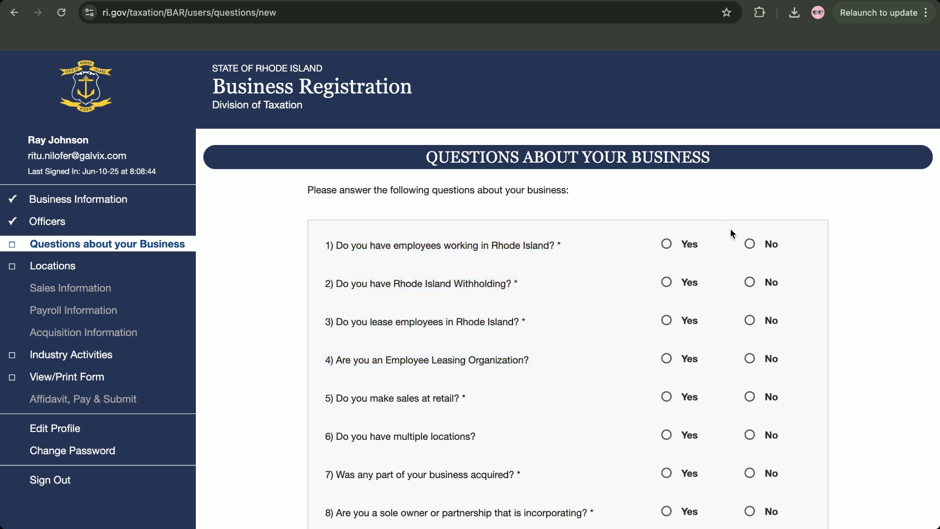
left_click(750, 244)
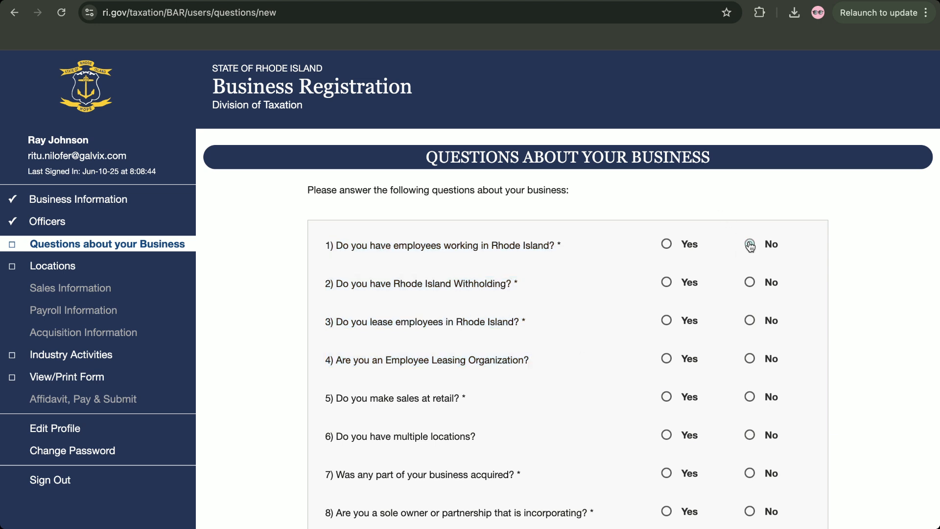
left_click(750, 319)
left_click(750, 358)
scroll(637, 369, "down", 1)
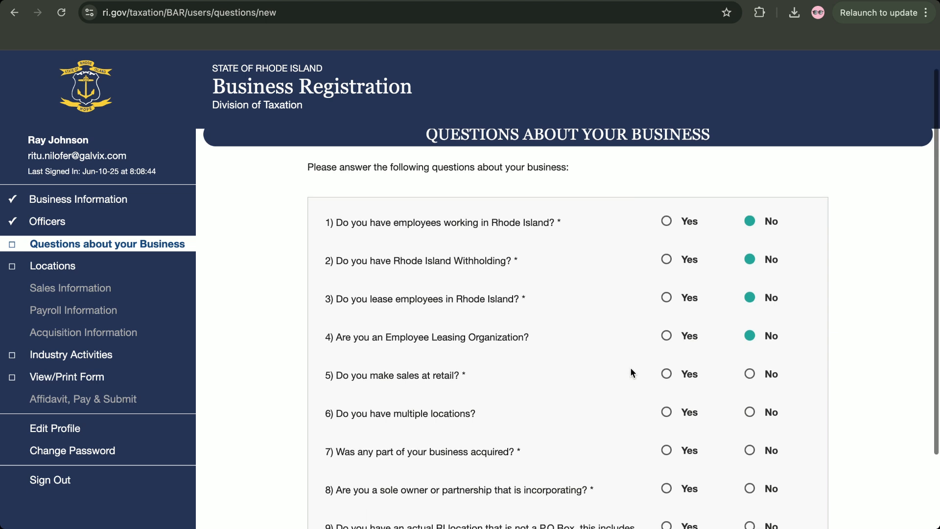
scroll(631, 369, "down", 3)
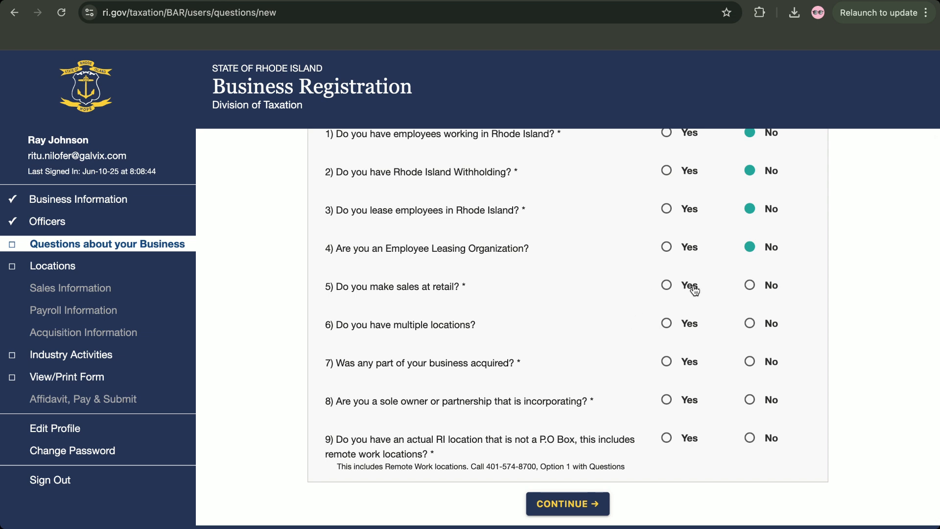
left_click(668, 287)
scroll(594, 306, "down", 1)
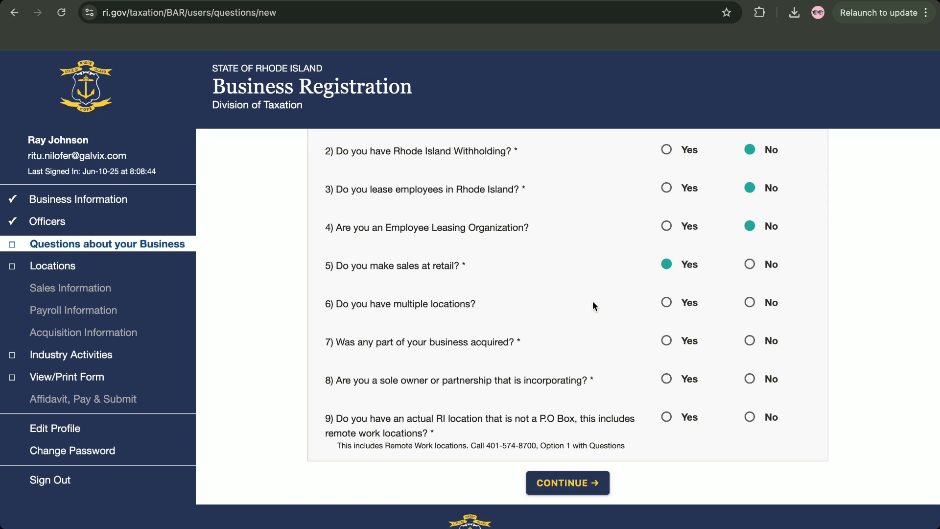
Answer No to questions 6–9 on locations, acquisition, incorporating and RI location, then continue
left_click(750, 303)
left_click(750, 343)
left_click(750, 382)
scroll(720, 393, "down", 1)
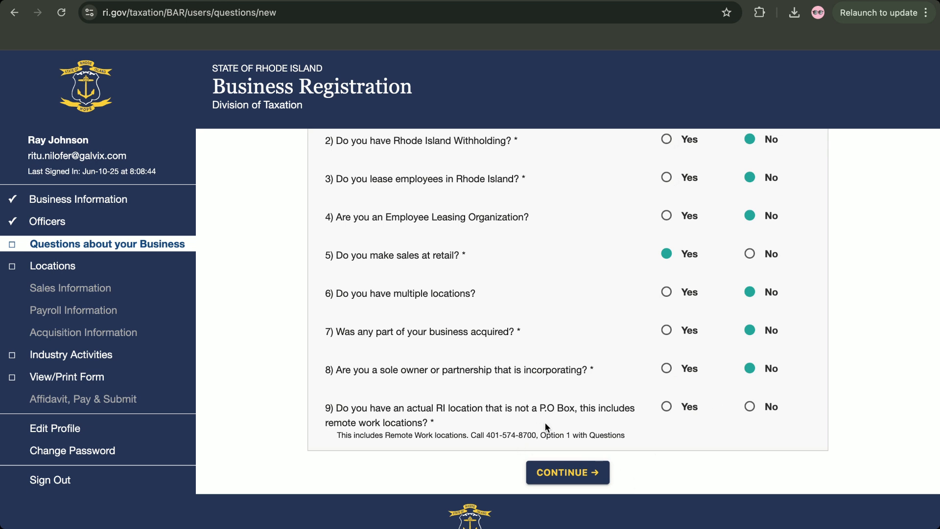
left_click(749, 408)
scroll(633, 381, "up", 5)
scroll(633, 381, "down", 3)
scroll(634, 376, "down", 3)
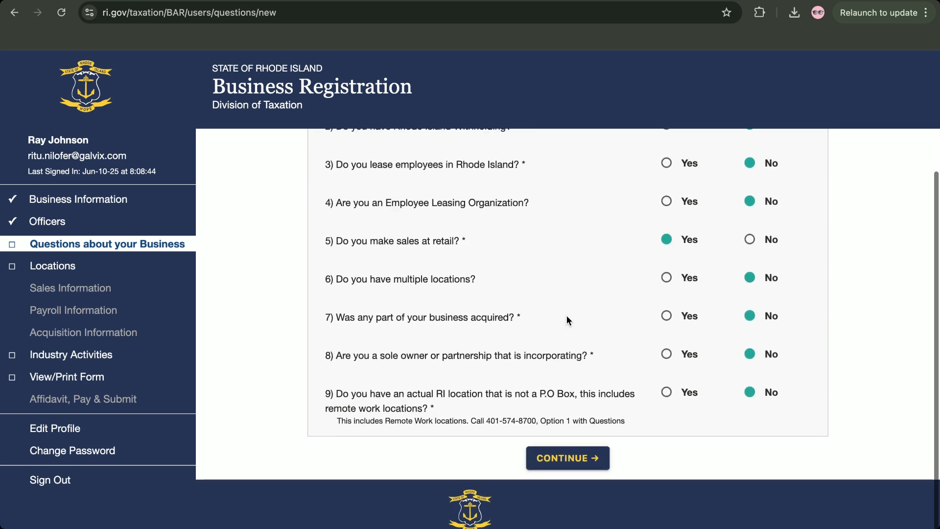
left_click(554, 463)
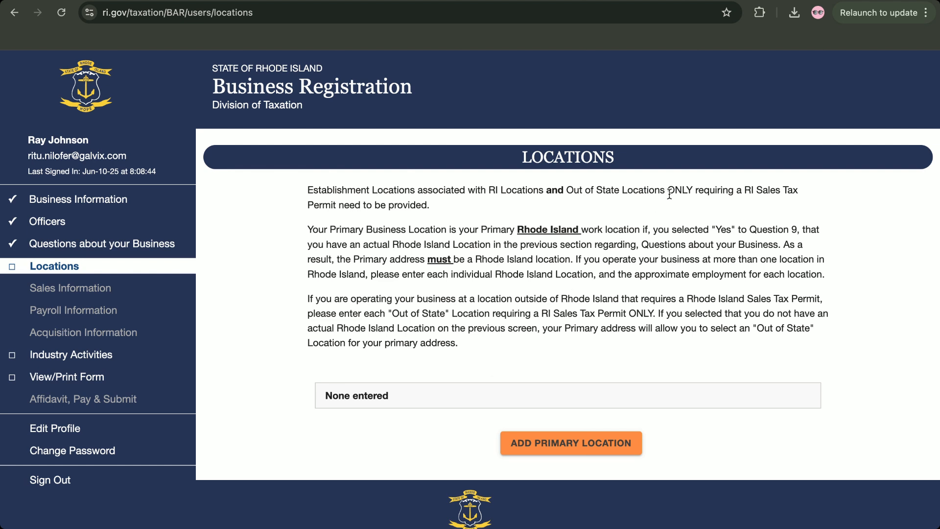
Review the Sales Tax Permit location note and start adding the primary location
left_click_drag(669, 192, 778, 201)
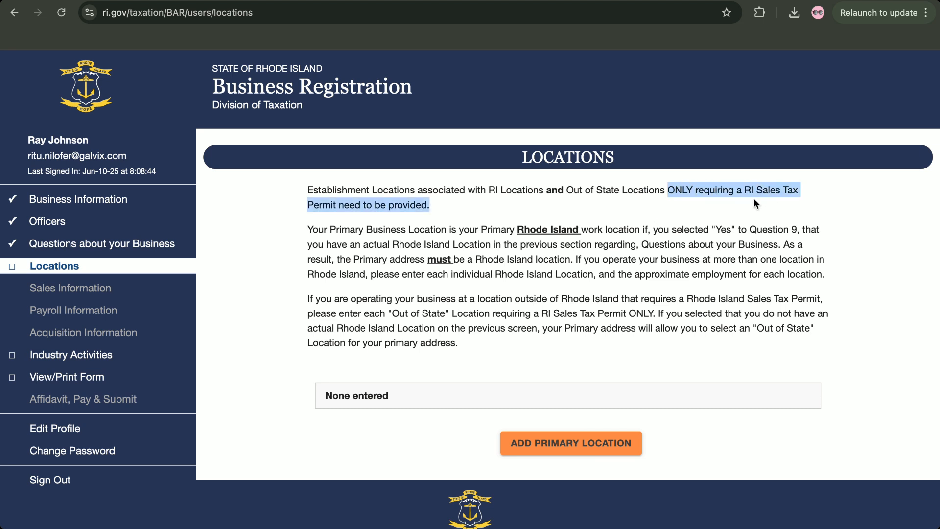
left_click(739, 210)
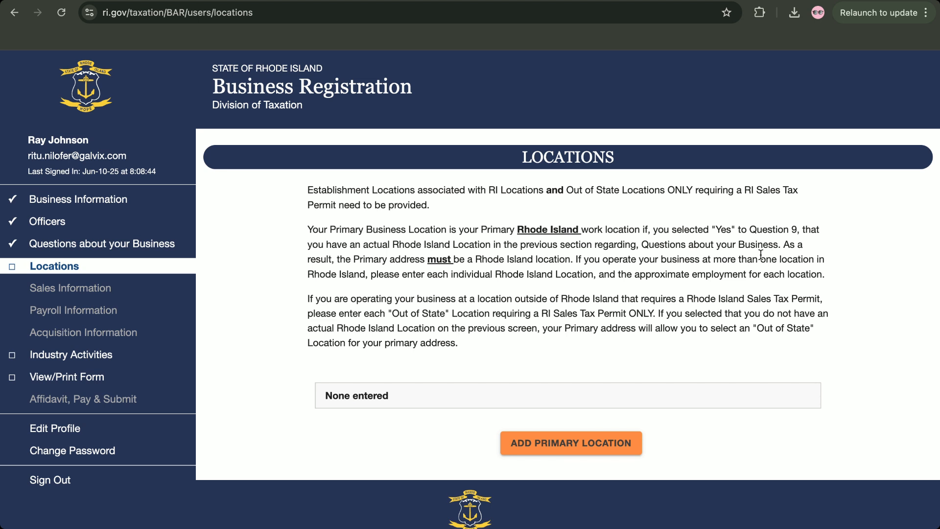
left_click(529, 448)
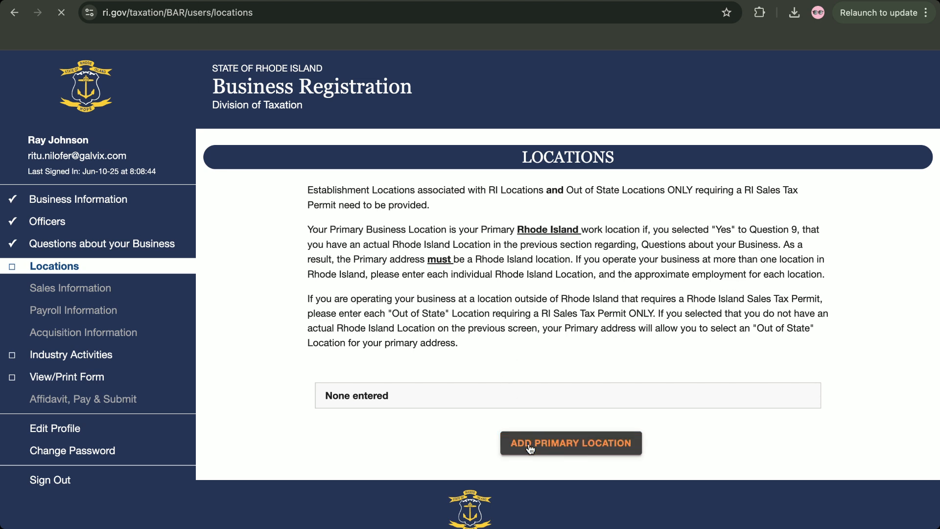
Enter the location's street and city, with California as the state
left_click(443, 292)
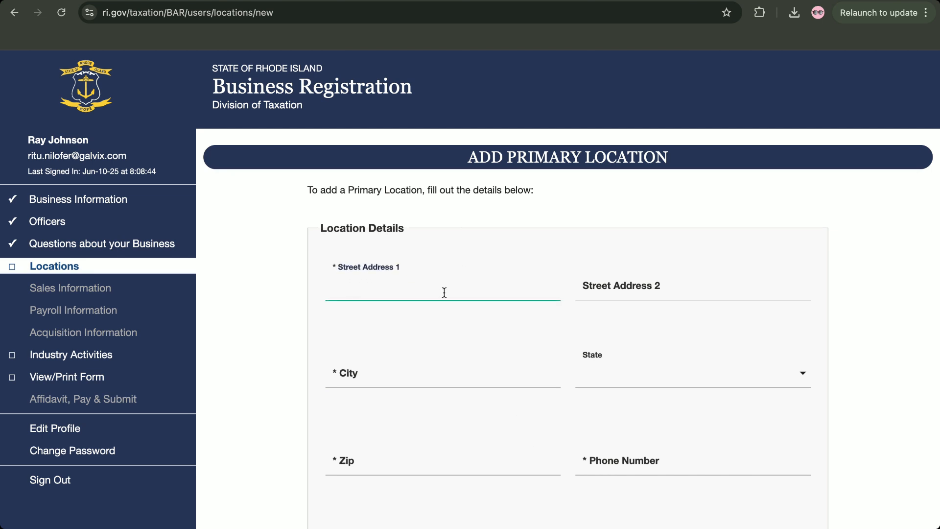
type("123 main street")
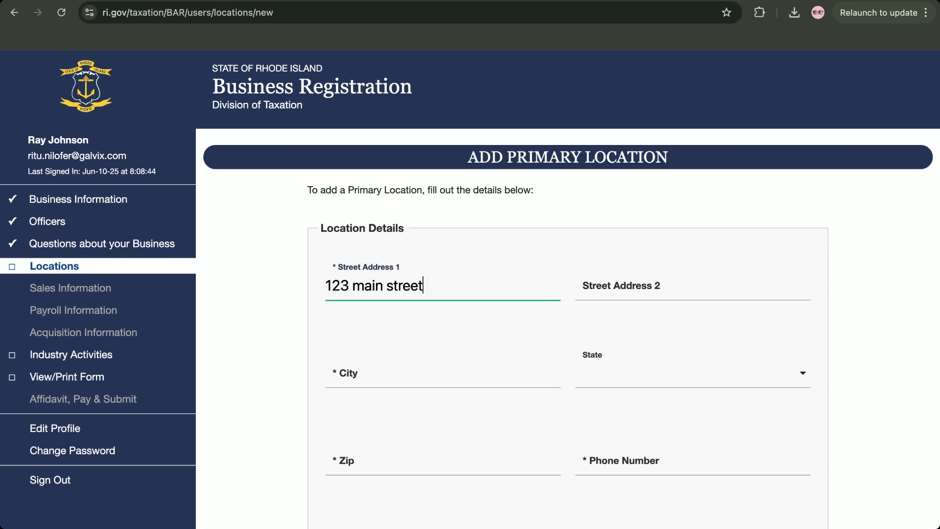
left_click(522, 372)
type("milp")
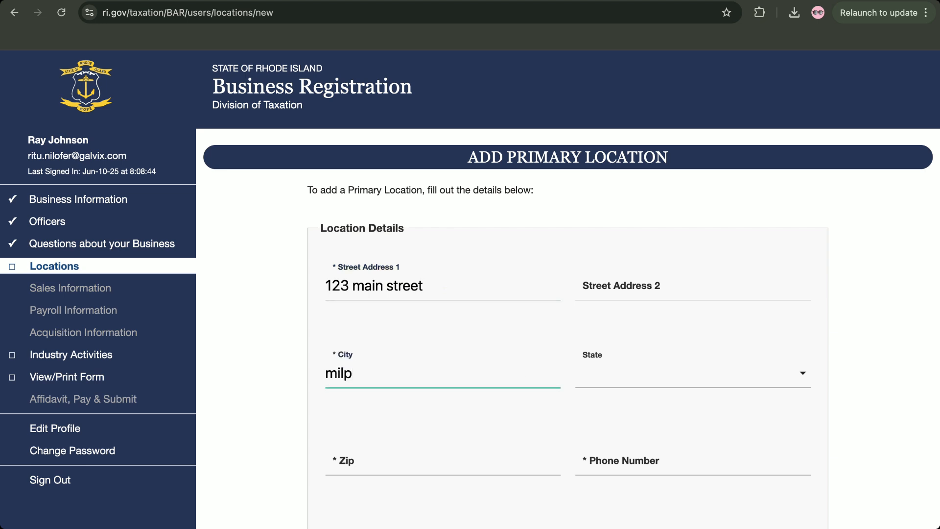
type("itas")
left_click(657, 372)
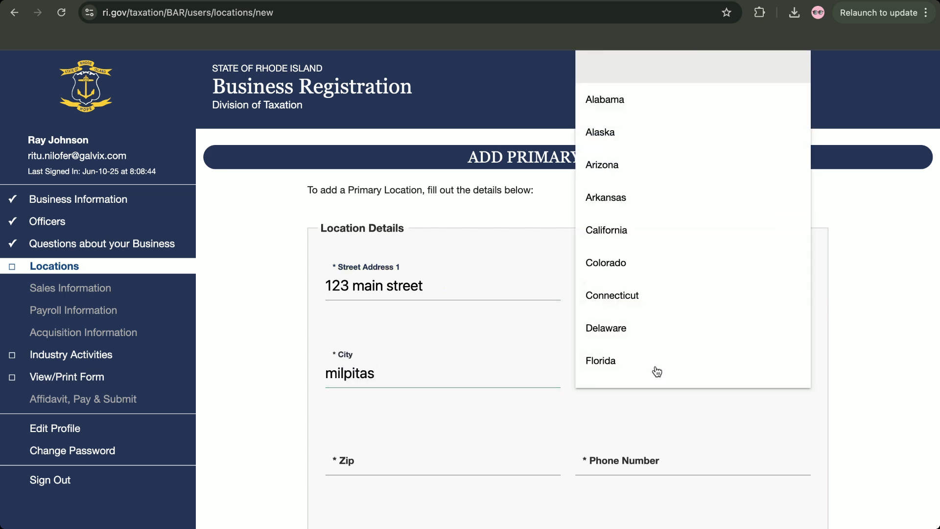
left_click(645, 232)
scroll(539, 284, "down", 2)
Fill in the location's zip, phone number and 0 employees, leaving employee-home-address unchecked
left_click(406, 393)
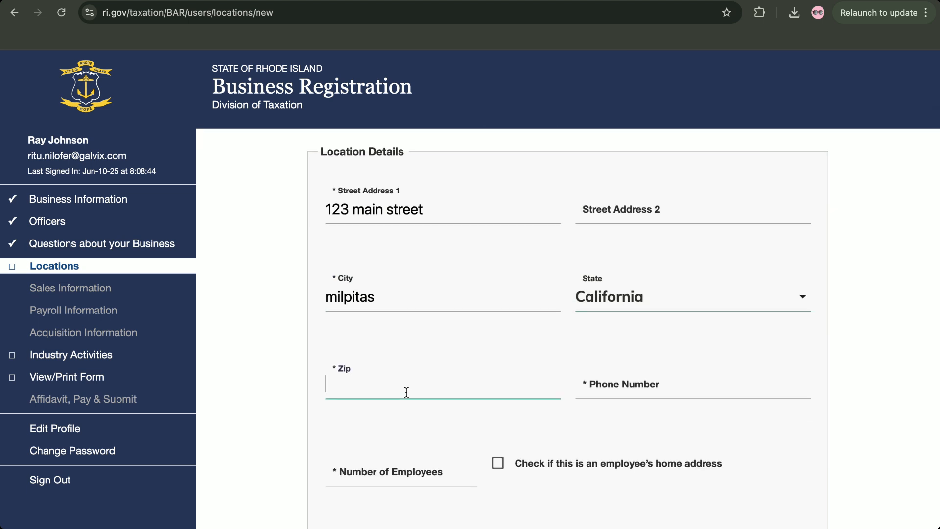
type("93503")
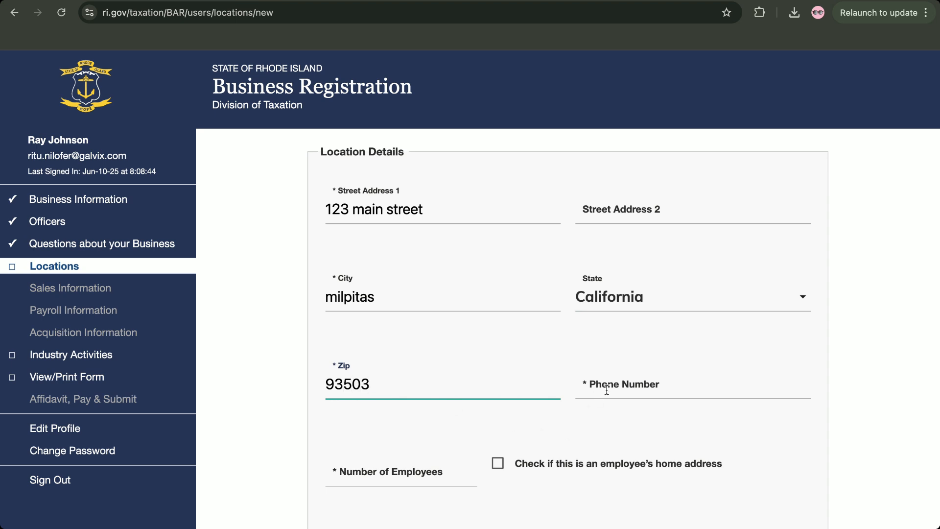
key("Tab")
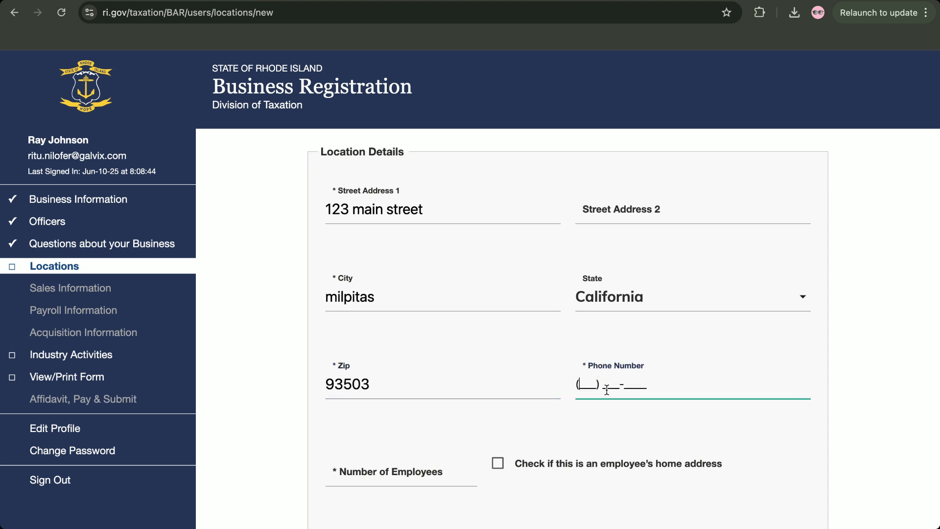
left_click(415, 470)
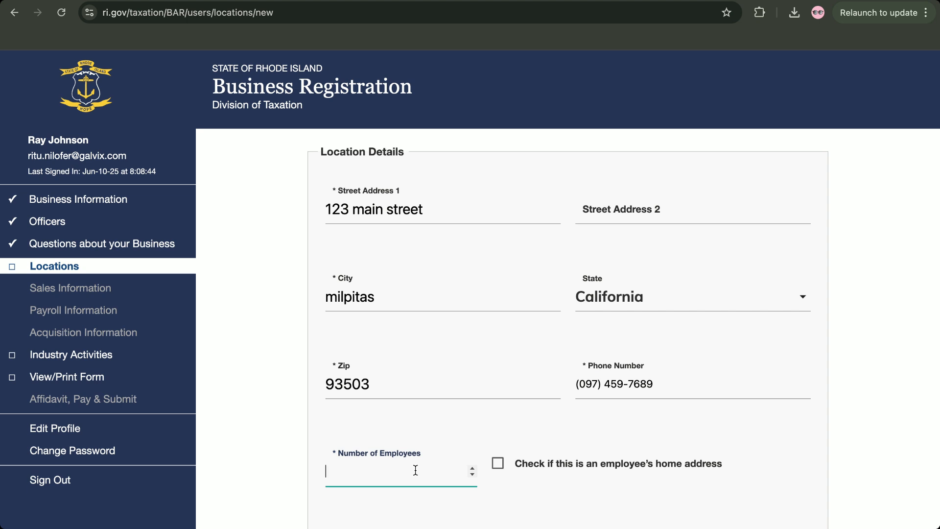
type("0")
left_click(501, 472)
left_click(495, 464)
left_click(495, 464)
scroll(566, 427, "down", 1)
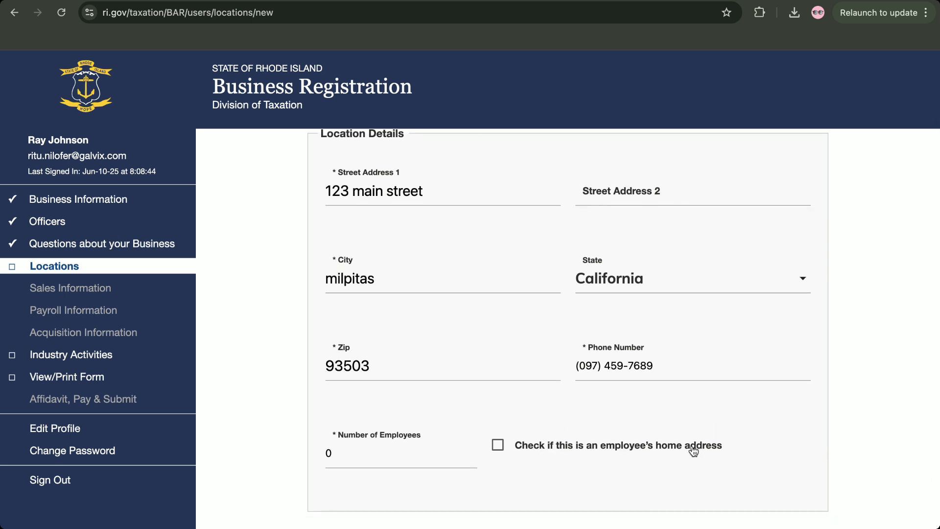
scroll(538, 441, "up", 3)
scroll(637, 434, "down", 2)
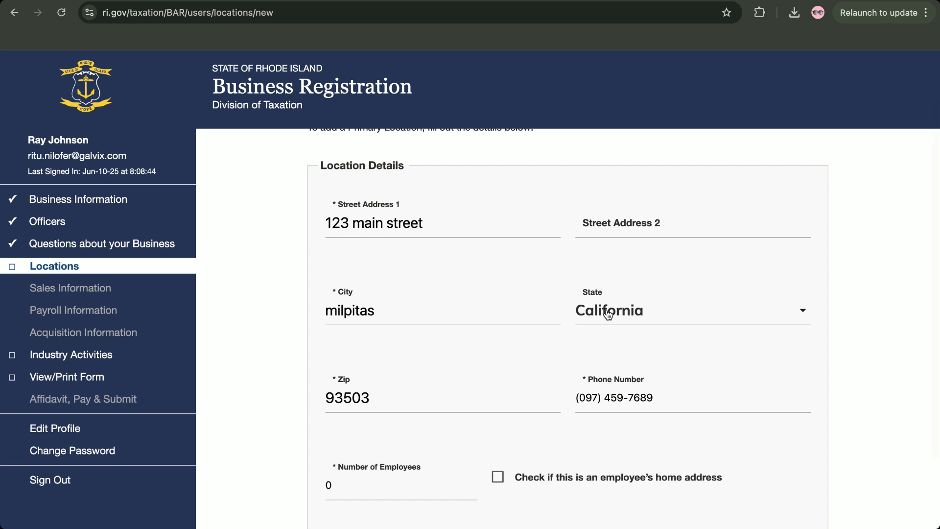
scroll(595, 329, "down", 1)
scroll(614, 494, "down", 2)
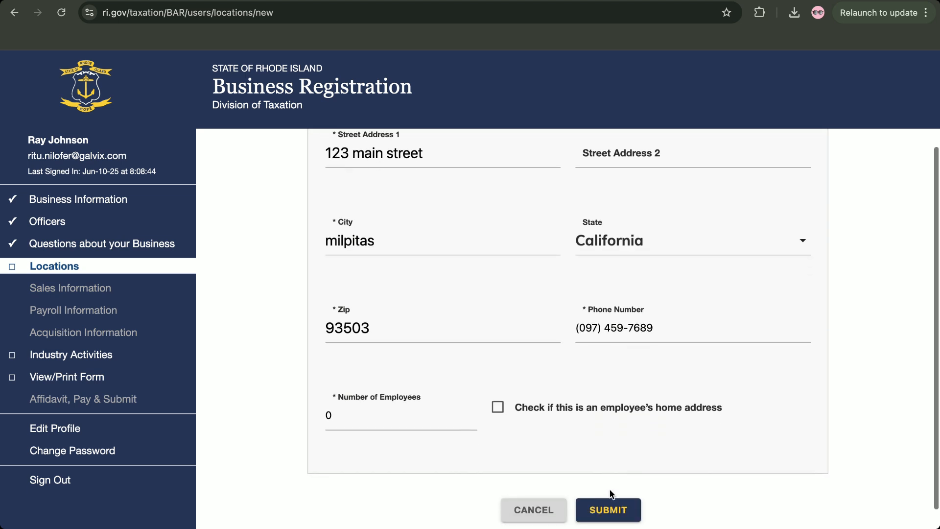
Submit the location form so the Milpitas address is listed as Primary Location
left_click(615, 514)
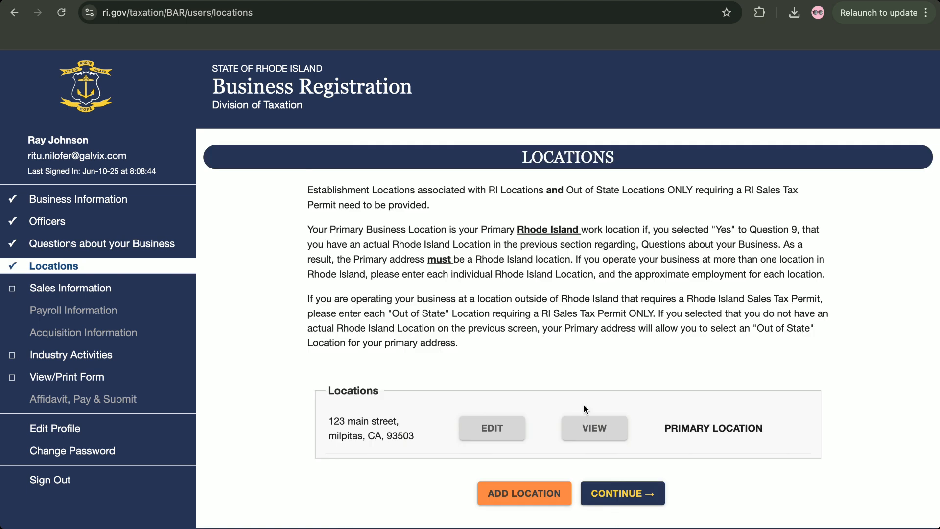
scroll(528, 346, "down", 1)
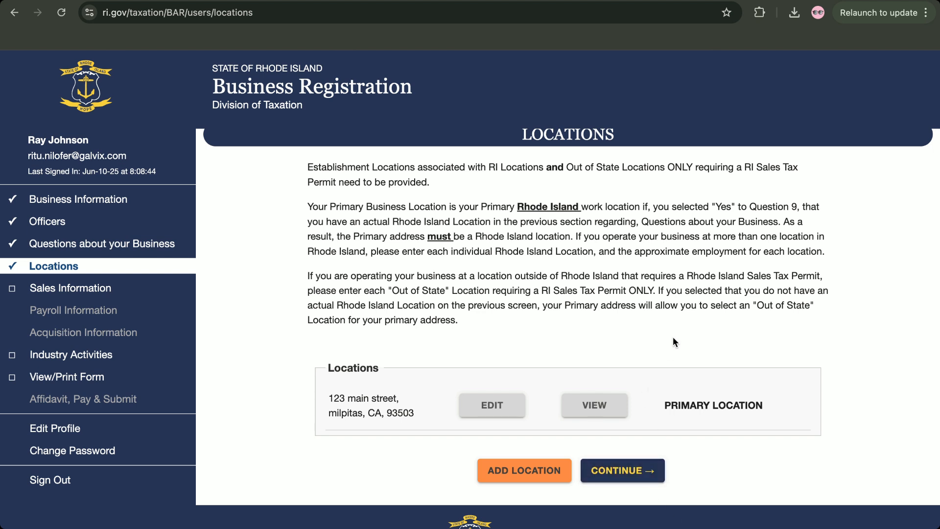
Reopen Questions about your Business and look over the saved Yes/No answers to questions 1–9
left_click(133, 245)
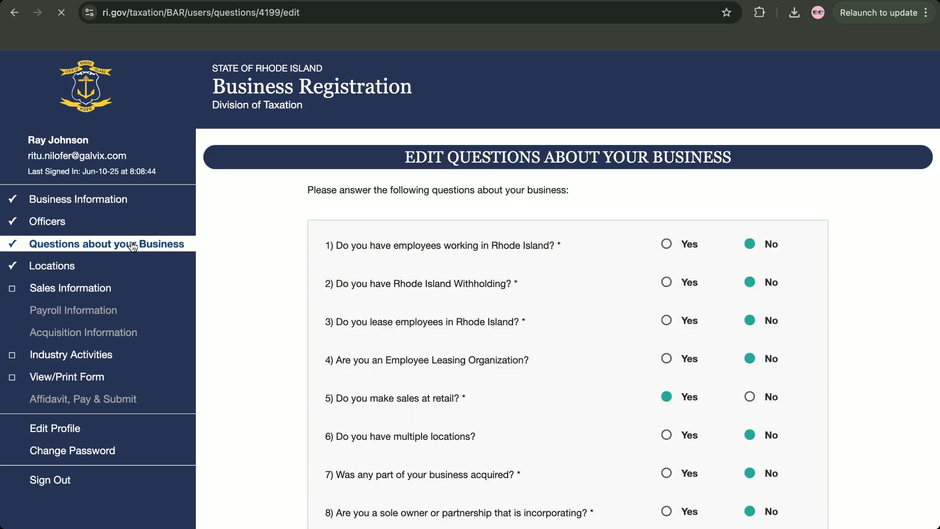
scroll(454, 411, "down", 3)
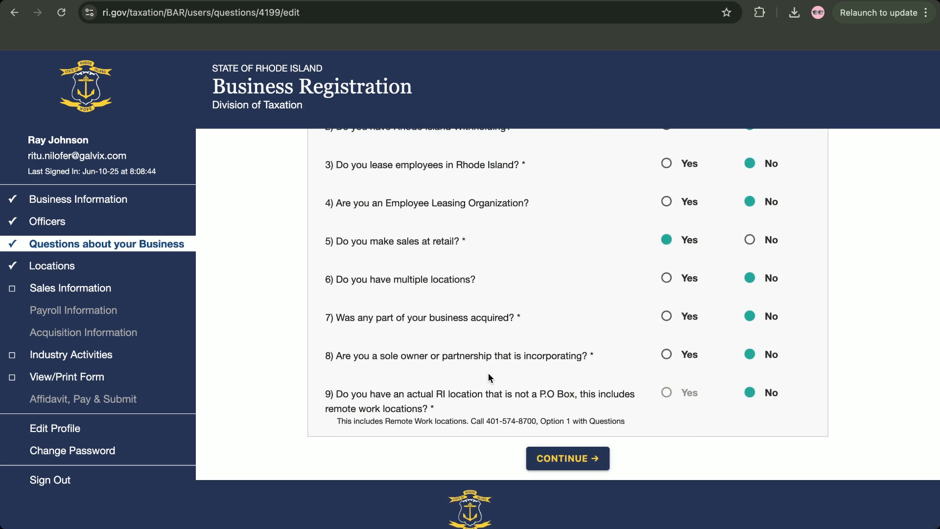
scroll(491, 360, "up", 1)
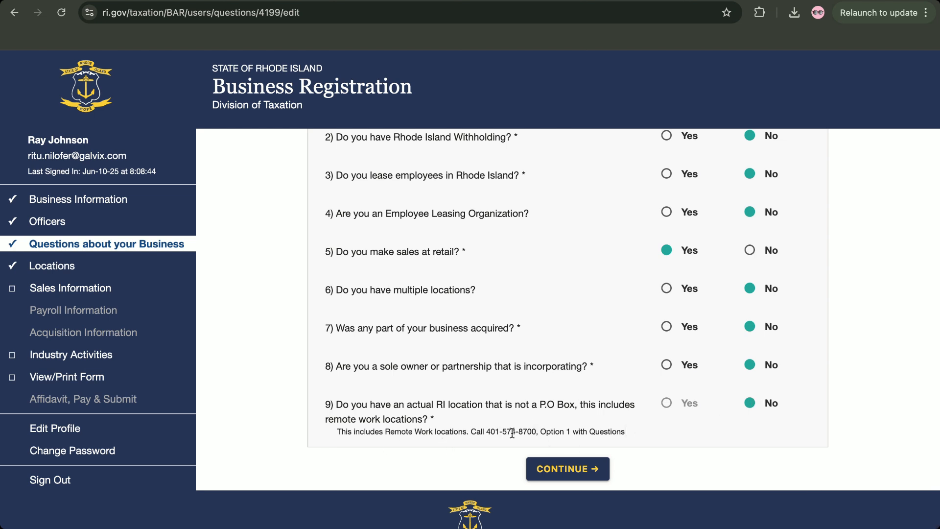
scroll(583, 374, "up", 3)
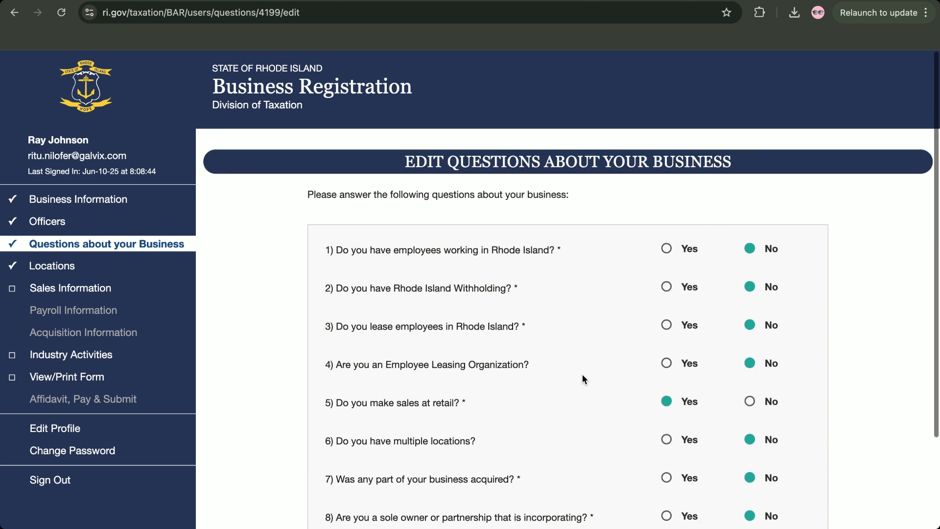
scroll(583, 374, "down", 1)
scroll(583, 374, "down", 2)
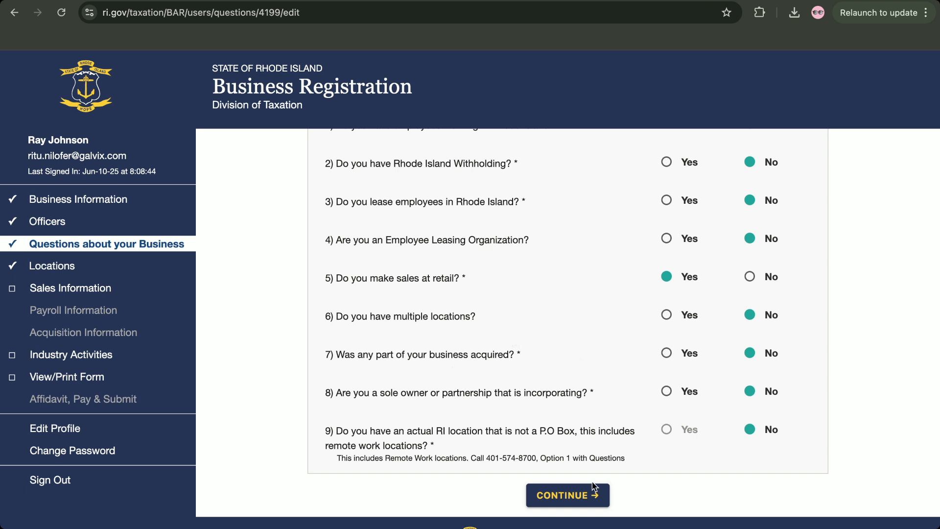
Save the business answers and resubmit the primary location at 123 main street unchanged
left_click(568, 492)
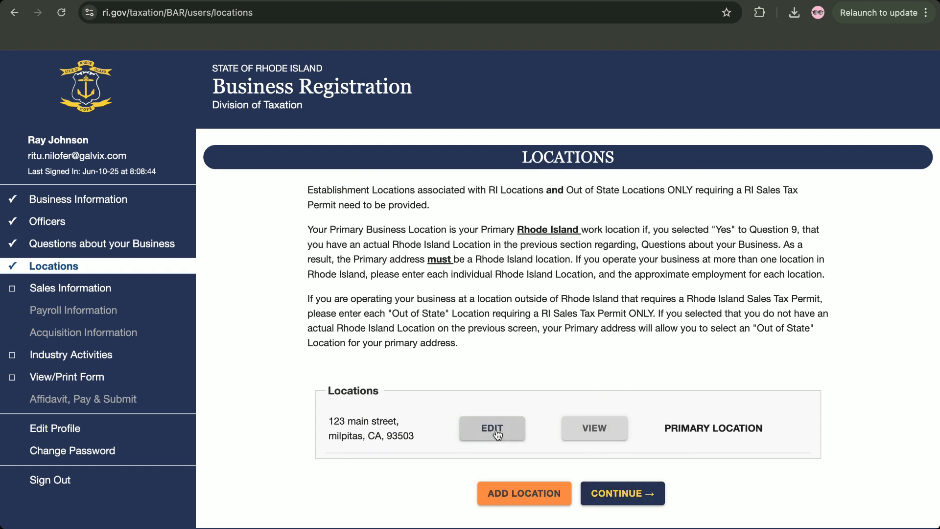
left_click(517, 428)
scroll(483, 324, "down", 4)
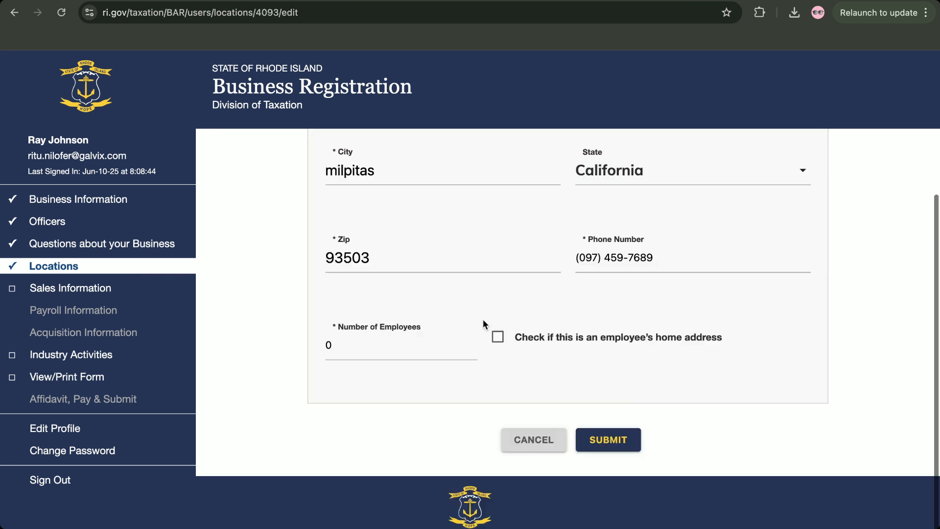
left_click(606, 446)
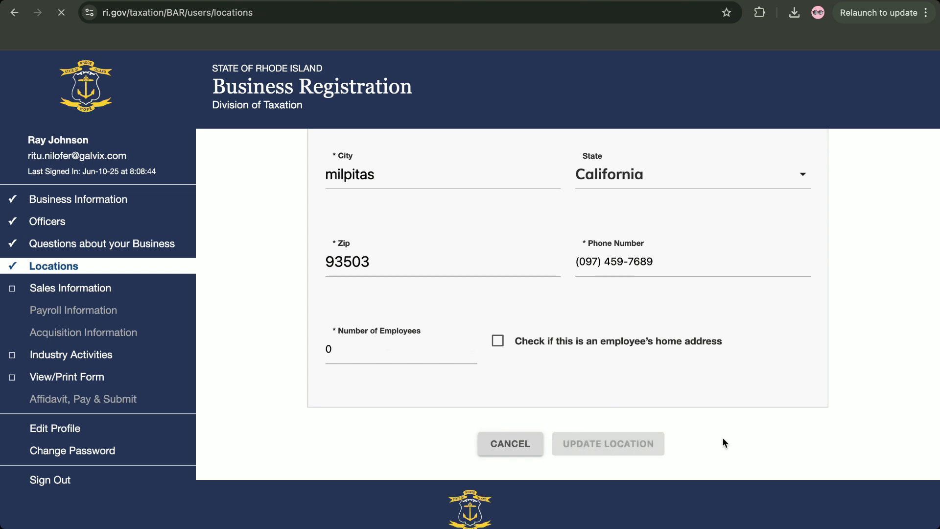
Start an additional location form, then cancel it to return to the Locations page
left_click(522, 494)
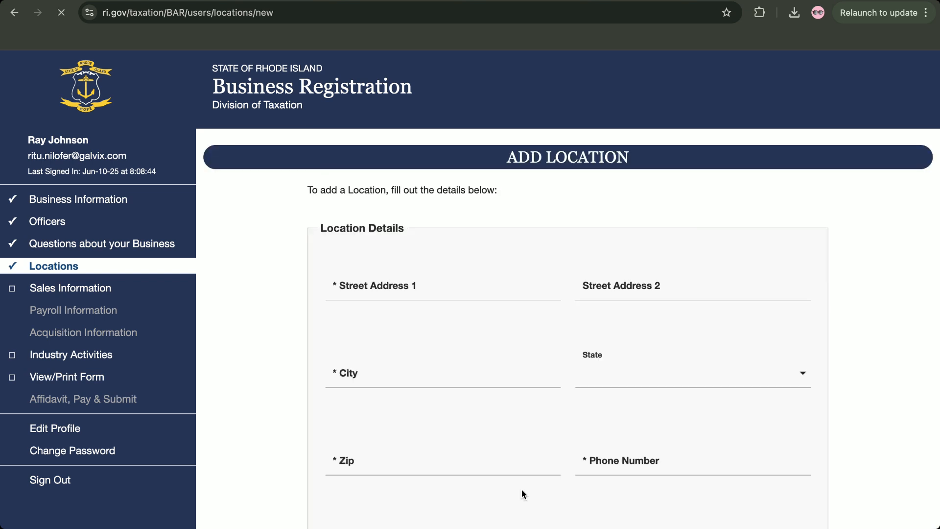
scroll(501, 324, "down", 4)
scroll(426, 248, "up", 4)
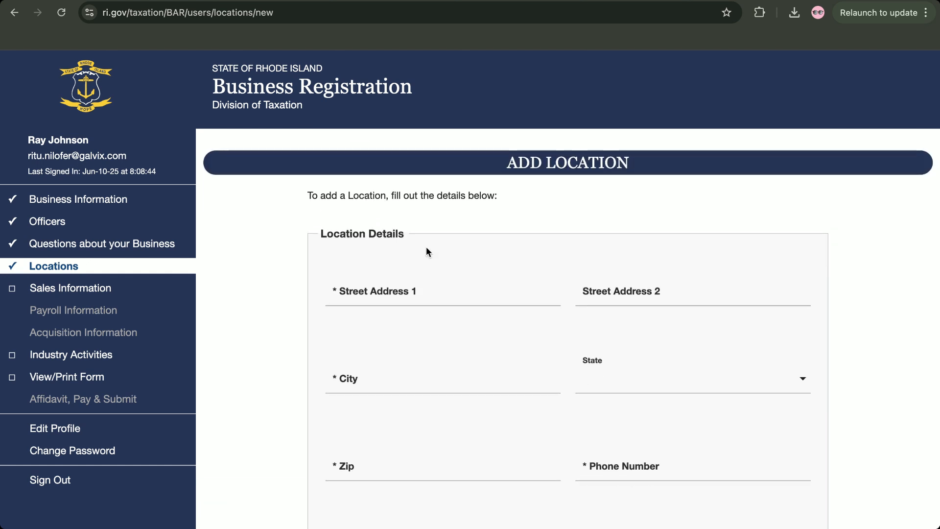
scroll(644, 371, "down", 4)
left_click(531, 451)
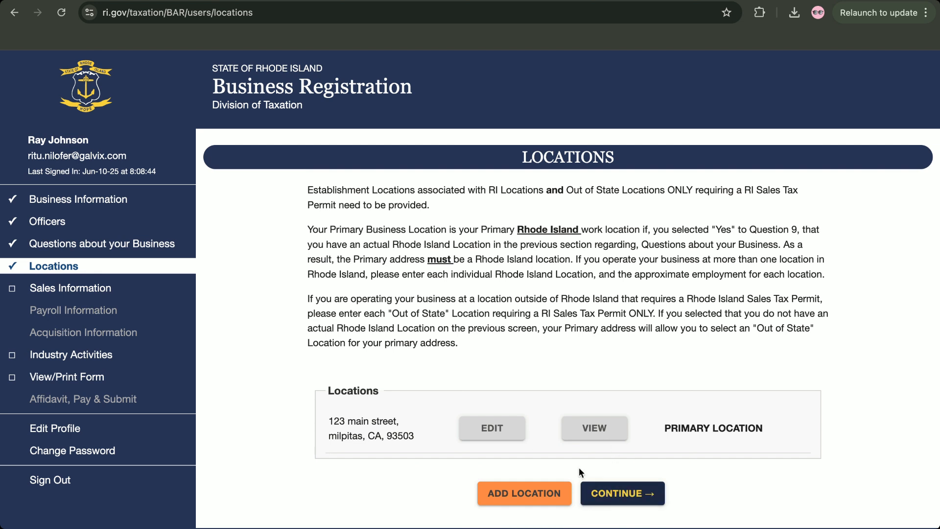
scroll(562, 431, "down", 1)
Continue to Location 1's sales form and look over its questions, from retail sales to liquor and cigarettes
left_click(619, 456)
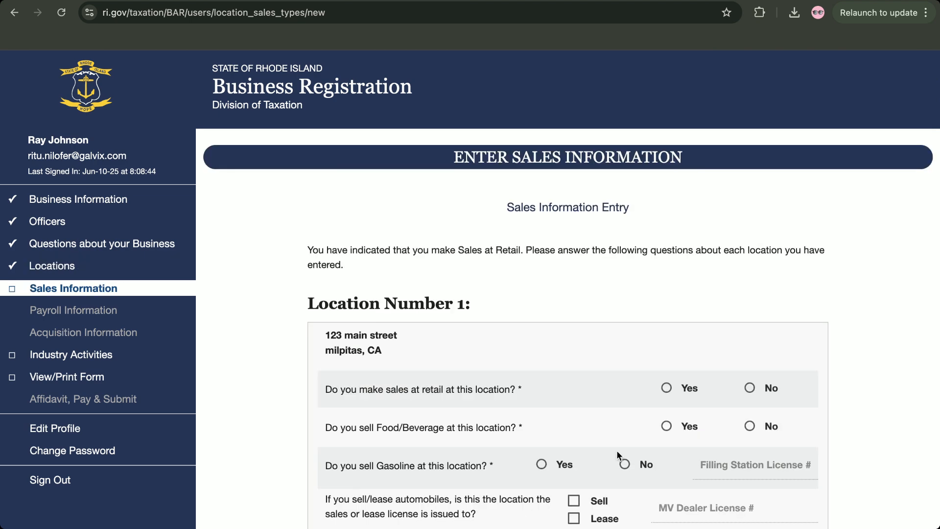
scroll(617, 455, "down", 6)
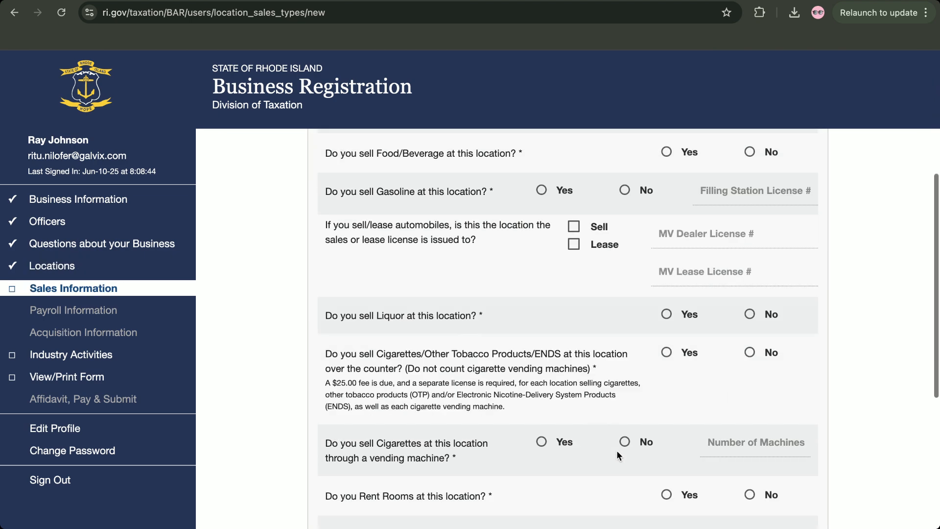
scroll(616, 451, "down", 7)
scroll(617, 450, "up", 12)
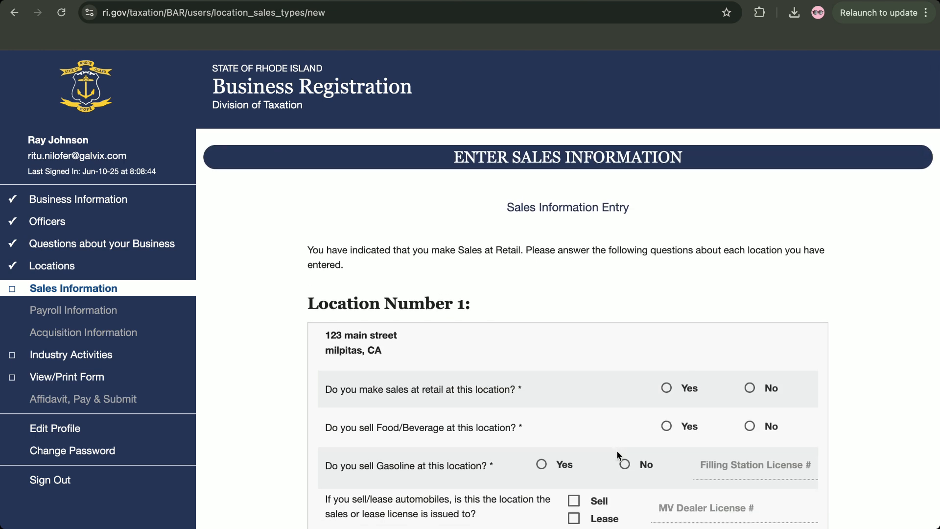
scroll(616, 455, "down", 4)
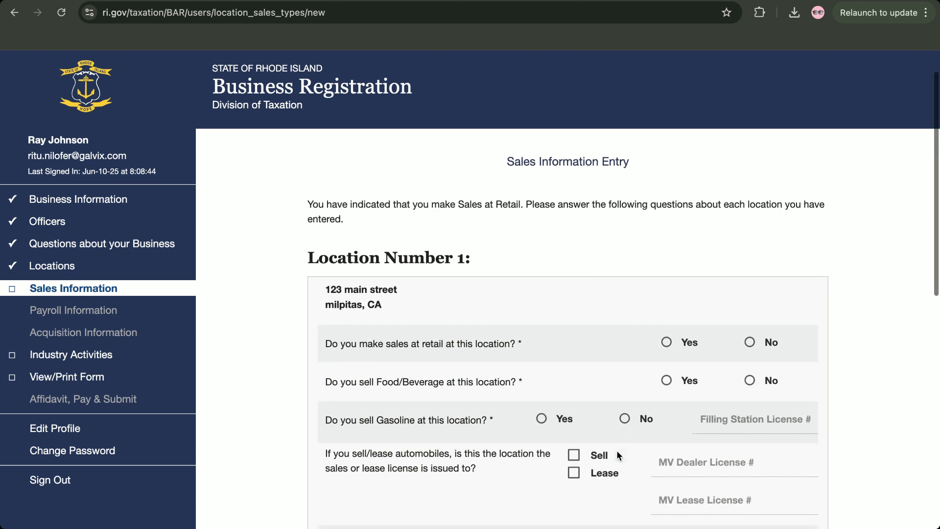
scroll(617, 454, "down", 8)
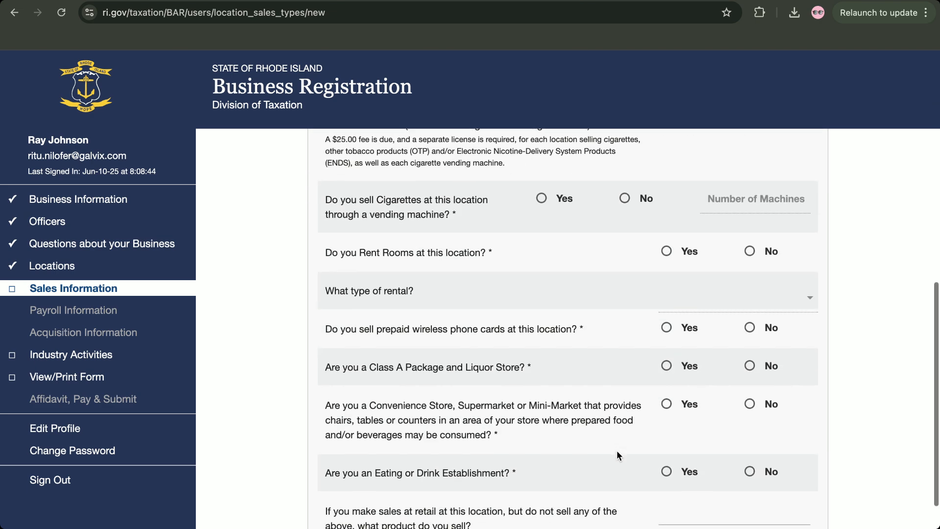
scroll(617, 454, "up", 4)
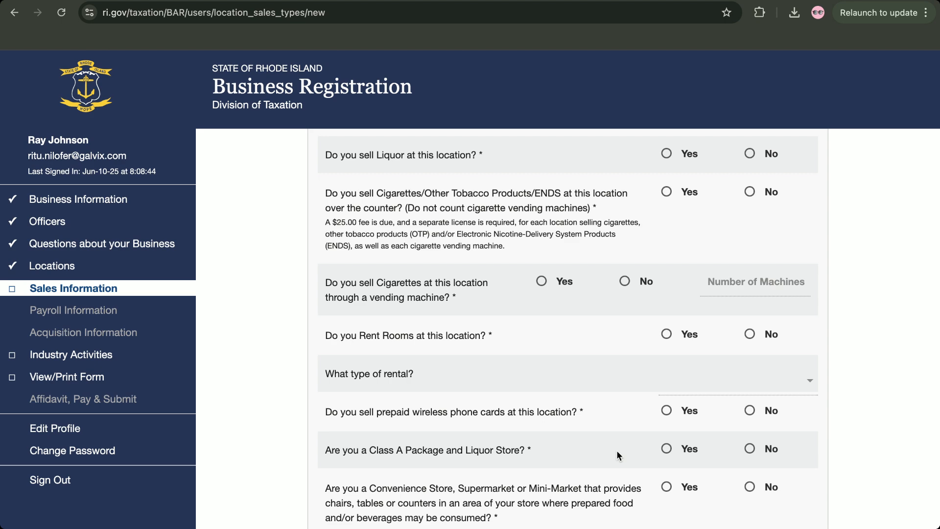
scroll(616, 450, "up", 7)
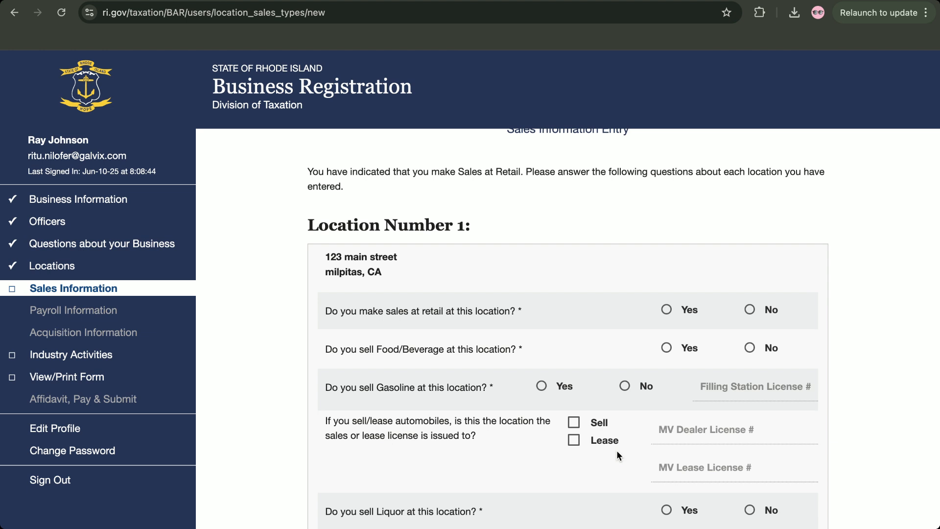
scroll(618, 454, "up", 1)
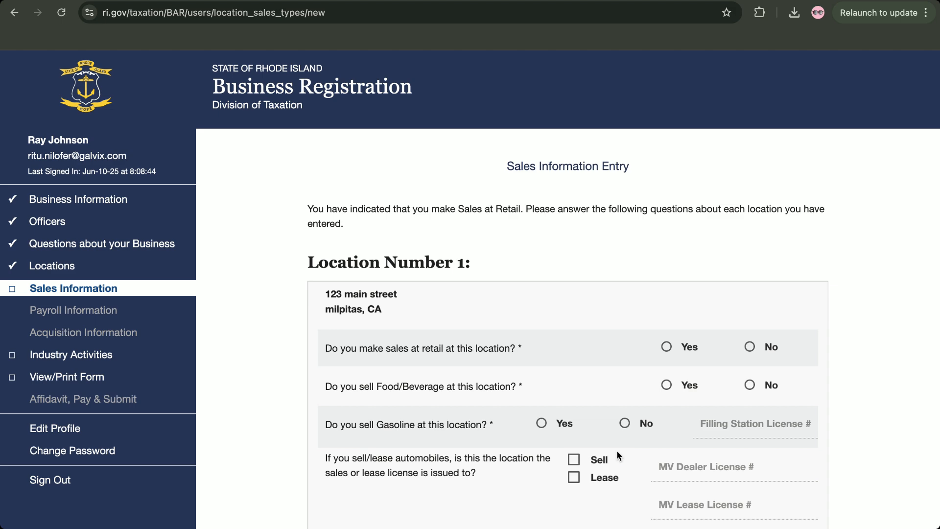
scroll(577, 422, "down", 10)
scroll(577, 422, "up", 10)
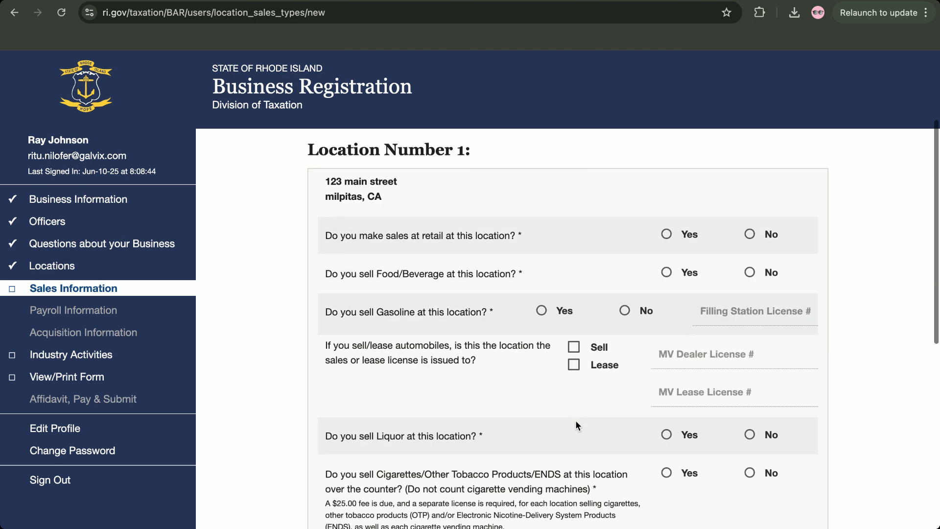
scroll(577, 422, "down", 1)
scroll(575, 423, "up", 1)
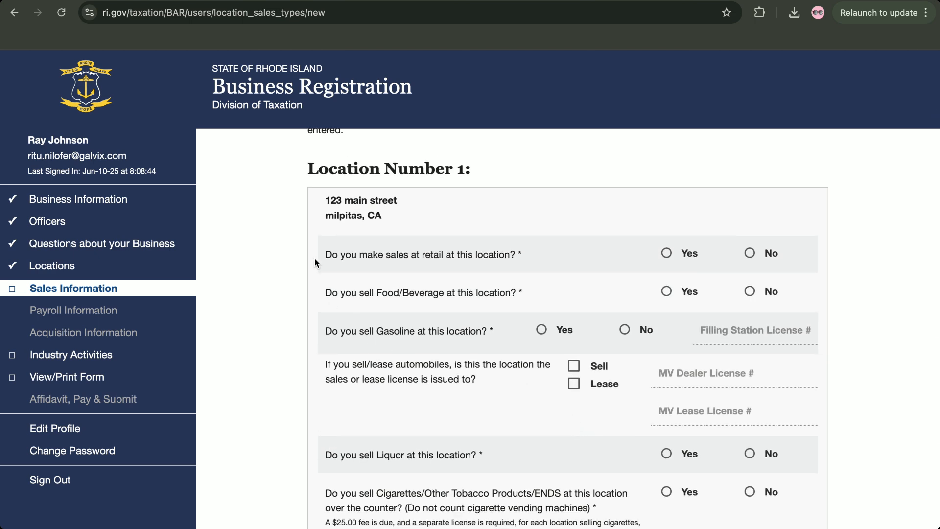
Answer Yes to retail sales and No to food, gasoline, liquor, tobacco and vending-machine cigarettes
left_click(668, 254)
left_click(750, 292)
left_click(625, 329)
scroll(624, 329, "down", 1)
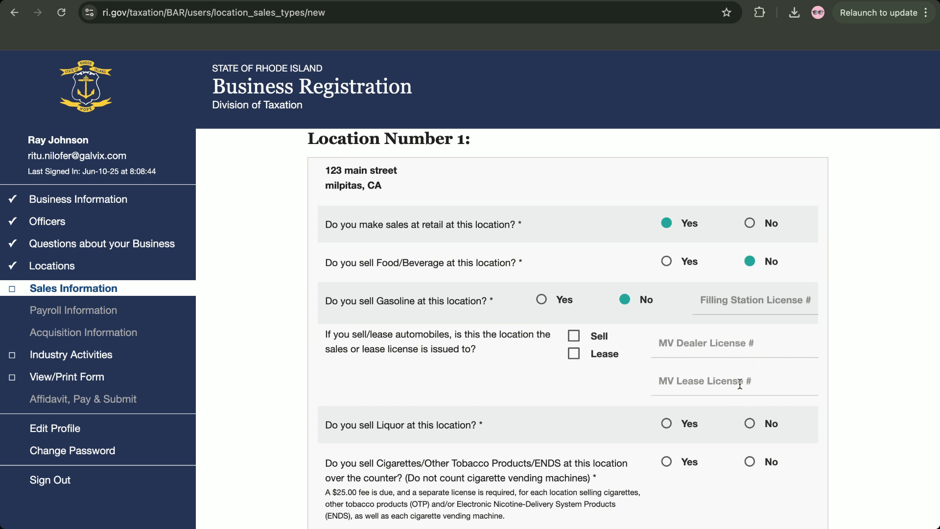
scroll(740, 383, "down", 3)
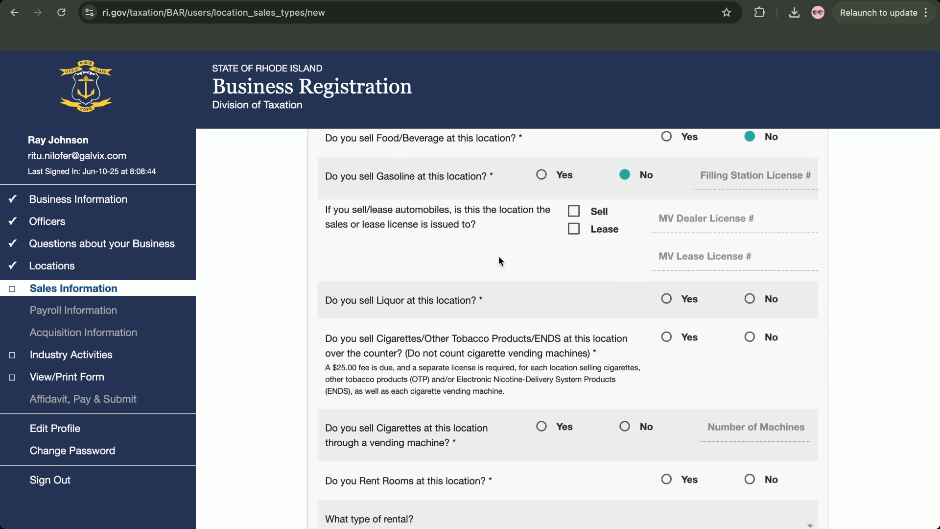
scroll(499, 257, "down", 1)
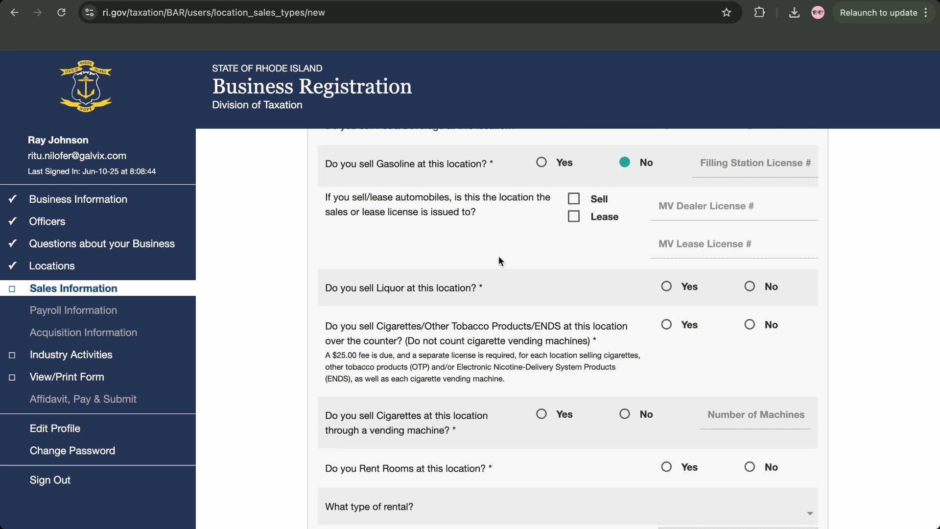
scroll(499, 257, "down", 1)
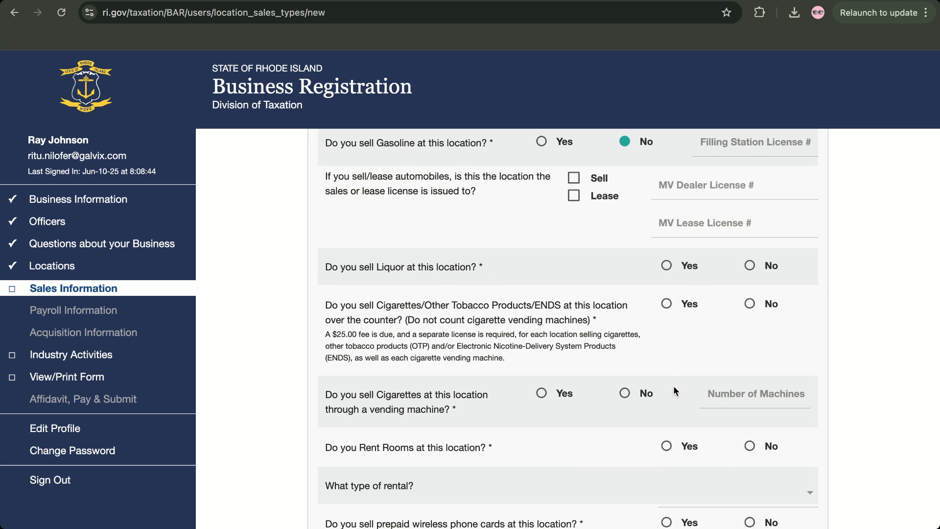
left_click(750, 265)
left_click(750, 303)
left_click(624, 398)
Answer No to renting rooms and to selling prepaid phone cards
scroll(593, 411, "down", 5)
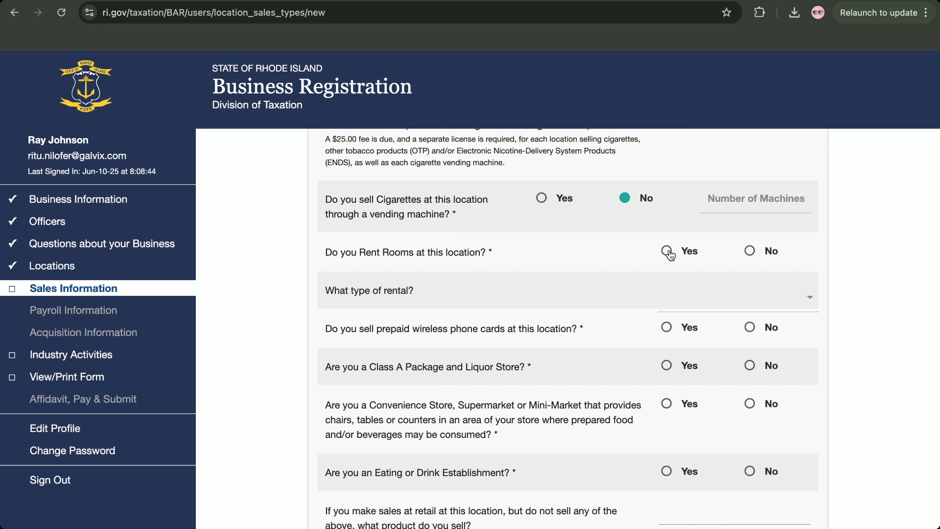
left_click(749, 251)
left_click(750, 329)
scroll(702, 336, "down", 1)
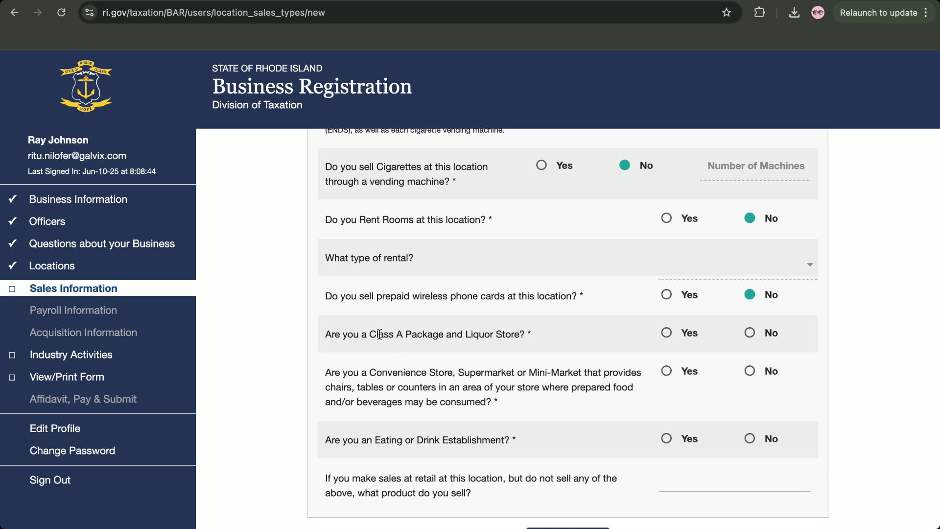
Answer No to Class A liquor store, convenience store seating and eating establishment, then submit
left_click(750, 335)
scroll(626, 350, "down", 1)
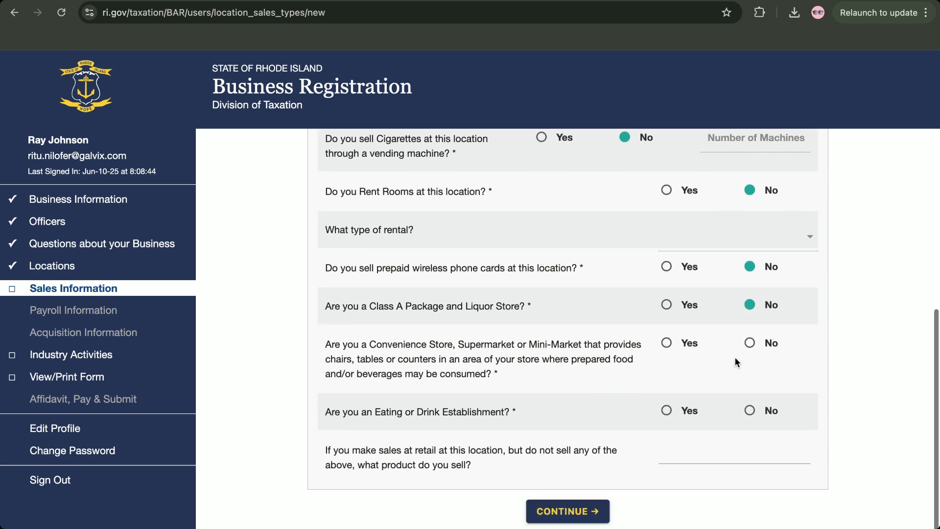
left_click(750, 343)
scroll(520, 417, "down", 1)
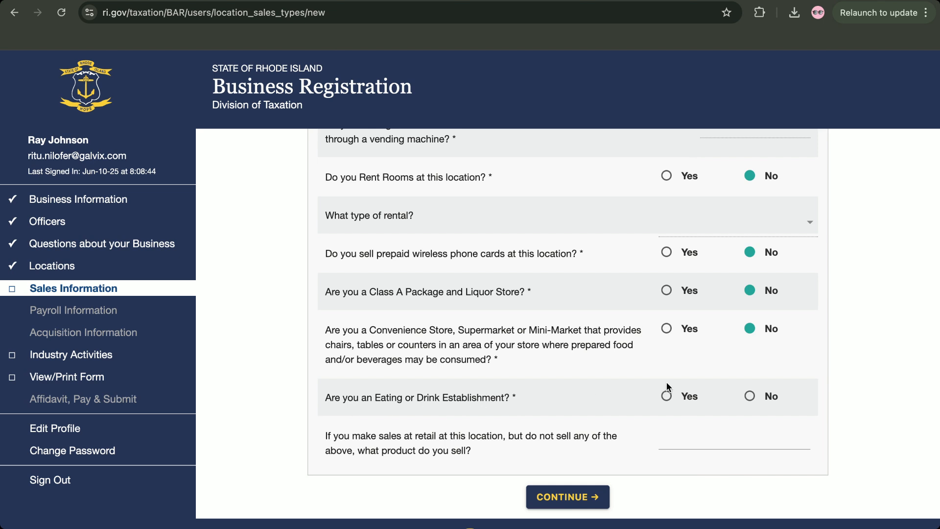
left_click(754, 402)
scroll(754, 402, "up", 10)
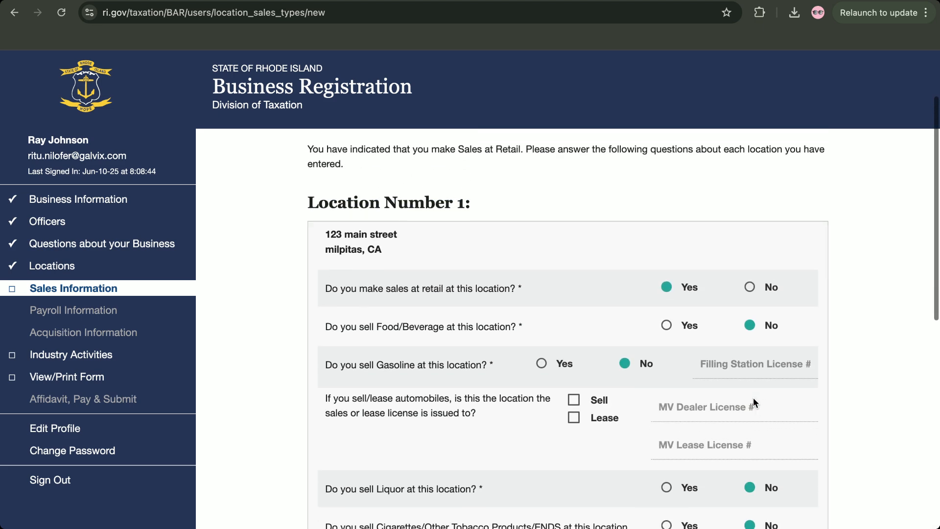
scroll(754, 402, "down", 7)
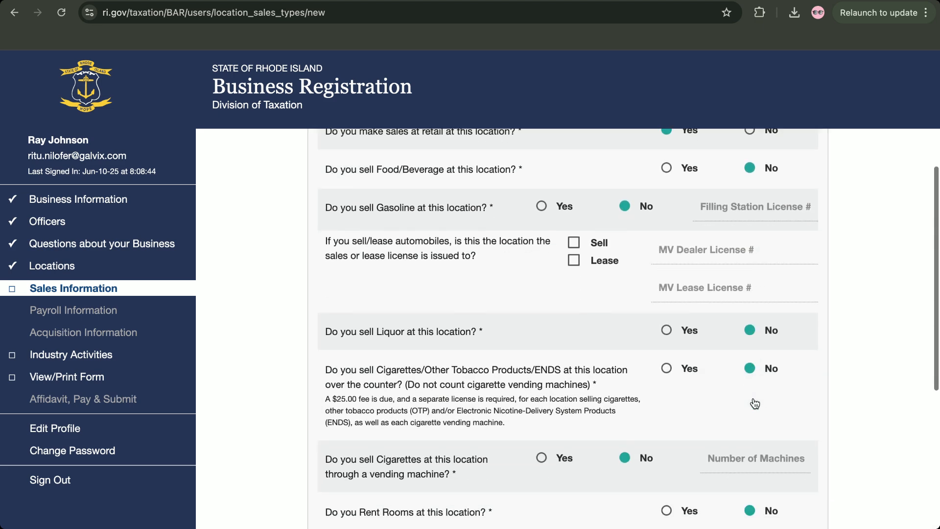
scroll(753, 398, "down", 1)
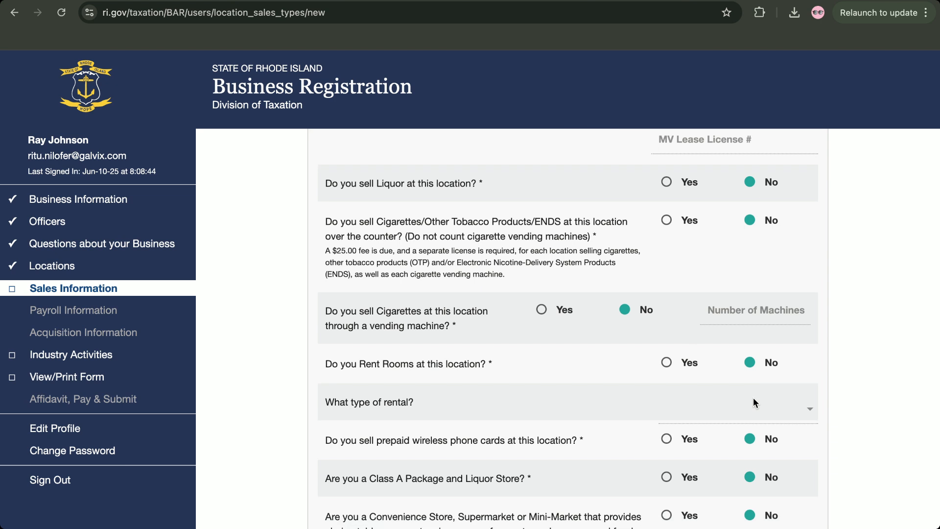
scroll(753, 397, "down", 5)
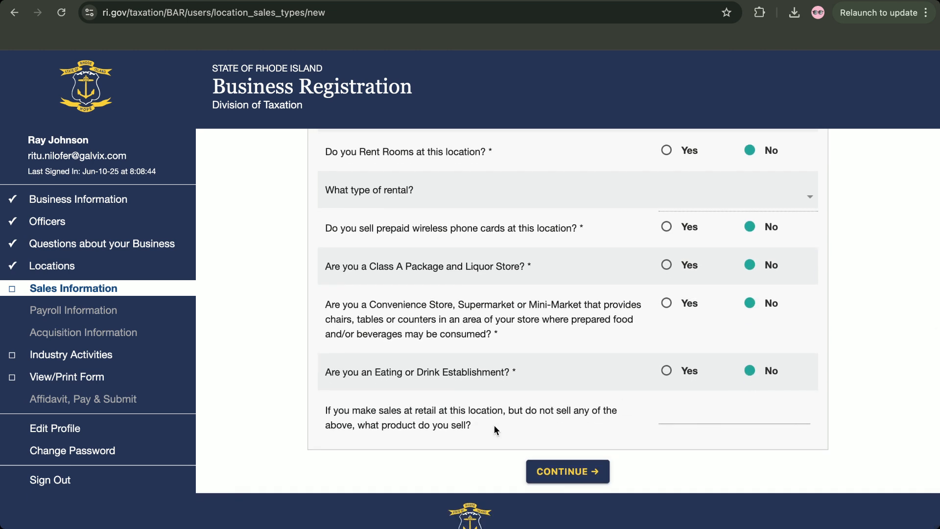
left_click(542, 473)
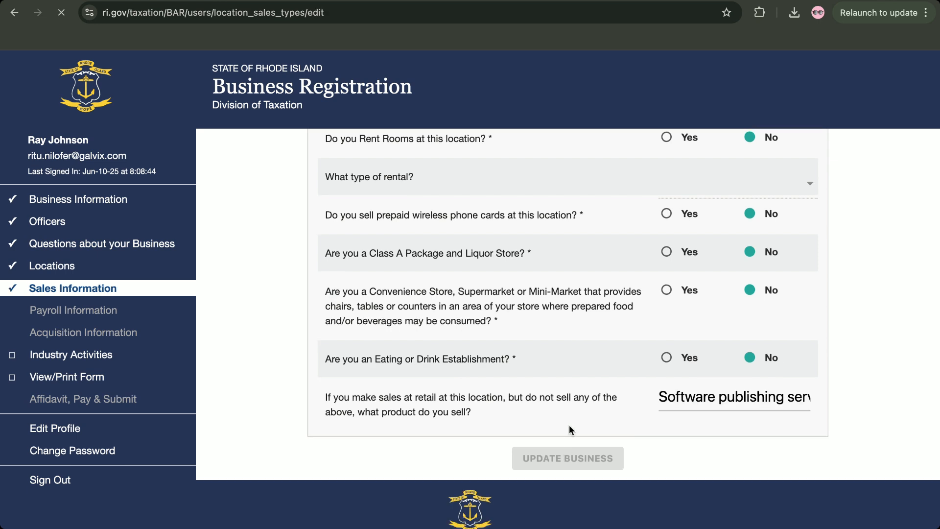
Check the $0.00 sales permit fee totals on Verify Sales Information and accept them
scroll(596, 354, "down", 2)
scroll(596, 357, "up", 2)
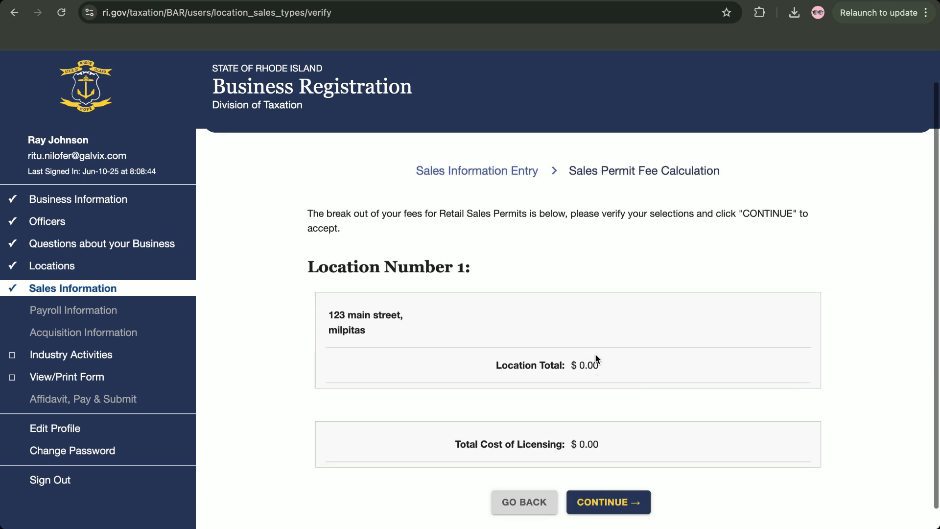
scroll(596, 358, "down", 3)
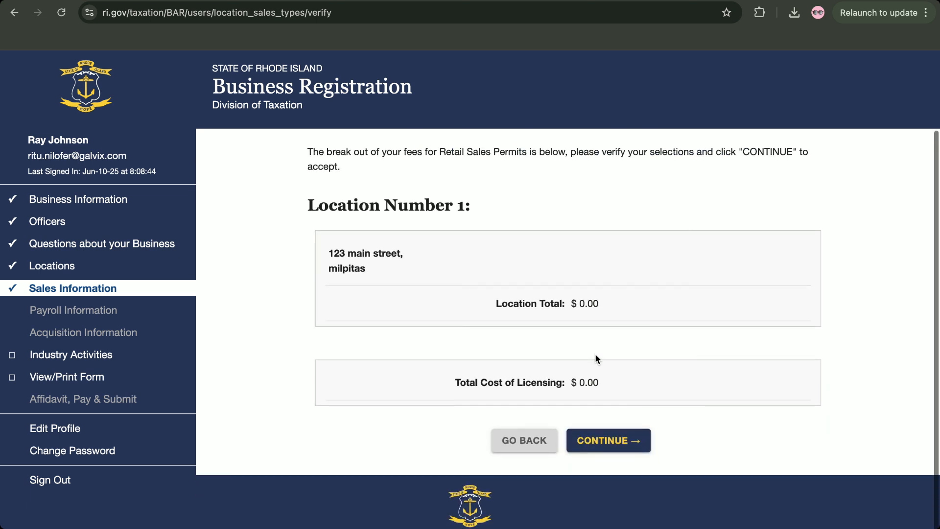
scroll(596, 357, "up", 3)
scroll(596, 357, "down", 1)
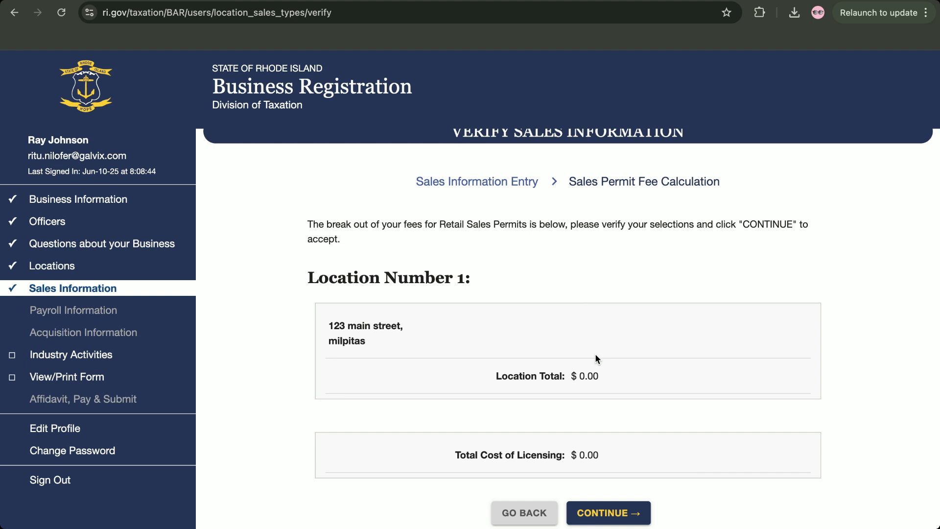
scroll(595, 355, "down", 2)
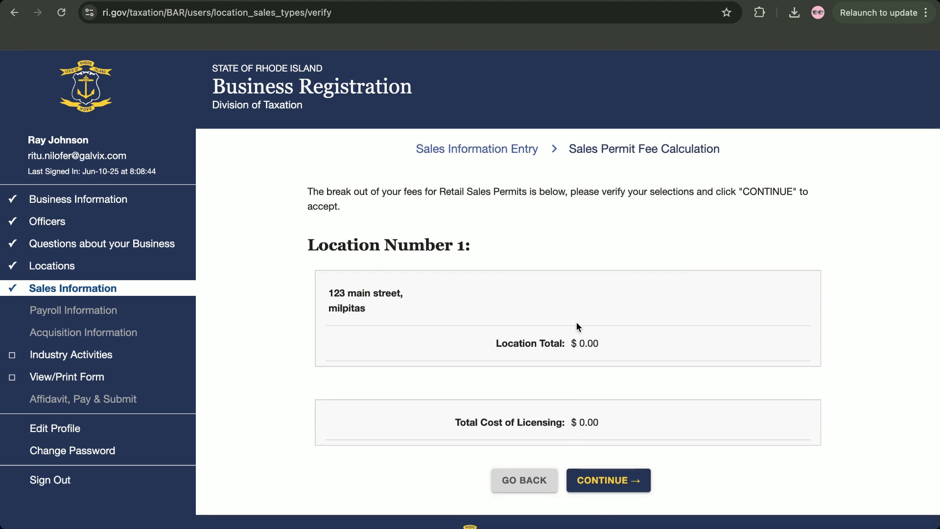
left_click(602, 481)
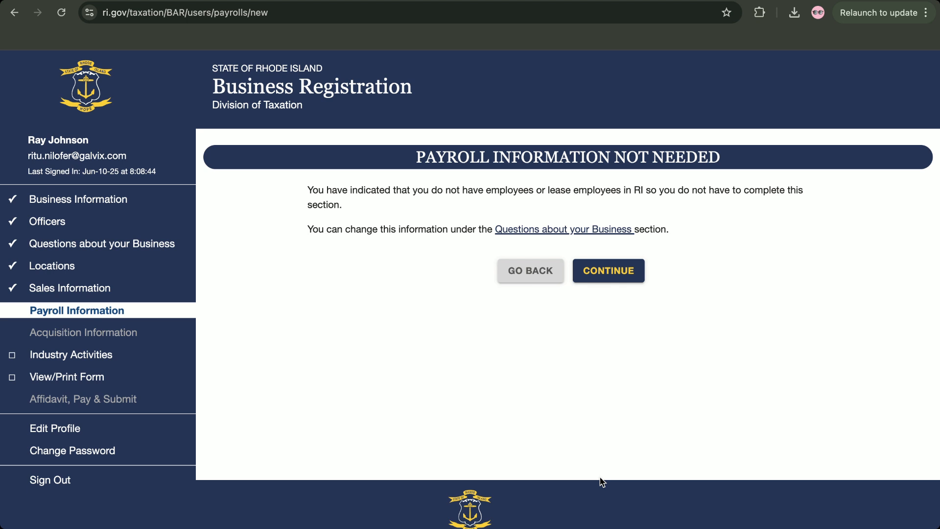
Continue past the Payroll Information Not Needed page to Acquisition Information
left_click(606, 277)
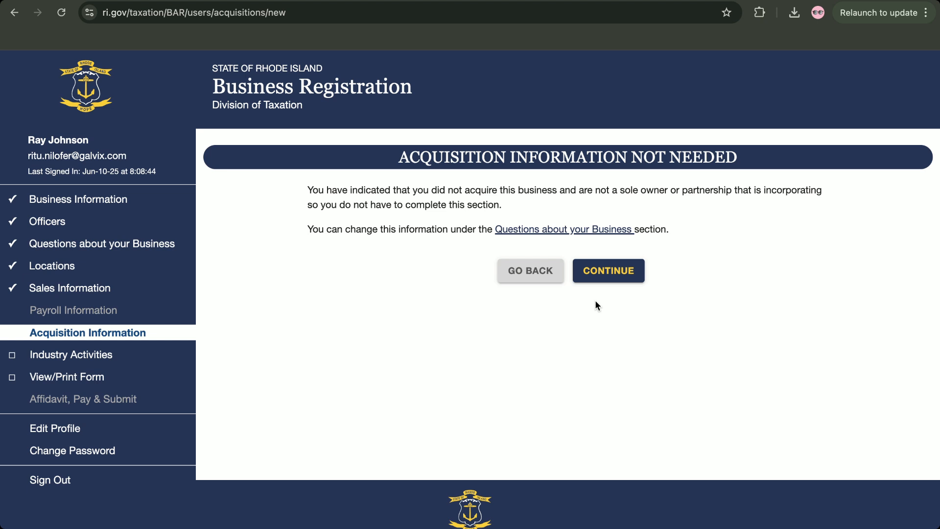
Open a new industry activity form and review the note that percentages must total 100
left_click(604, 281)
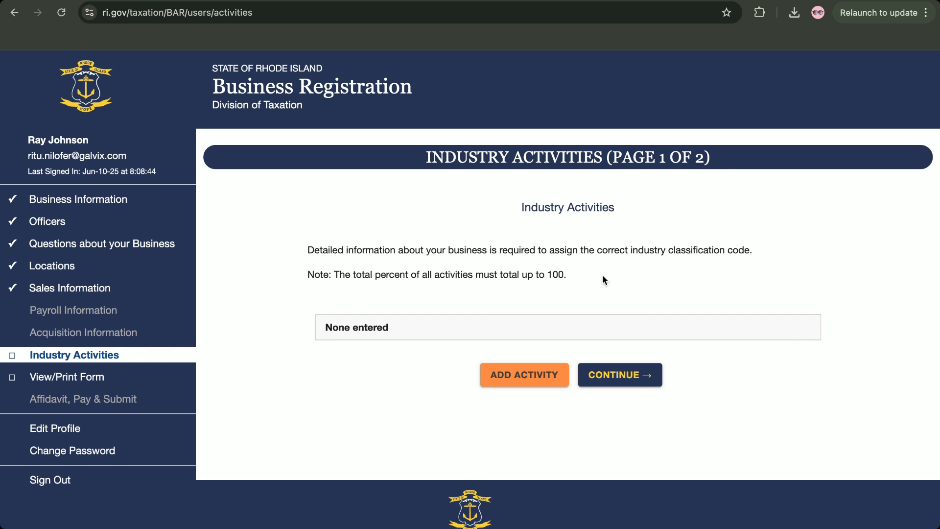
left_click(516, 380)
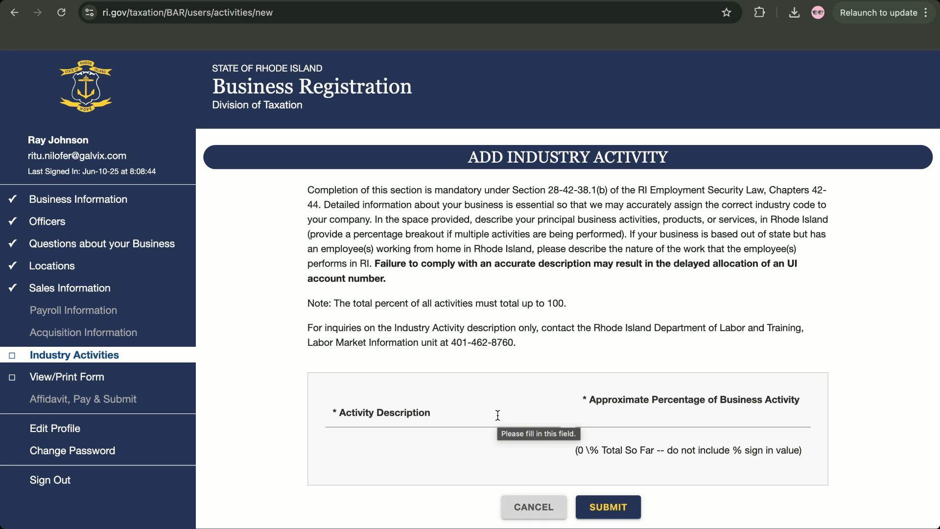
scroll(498, 383, "down", 1)
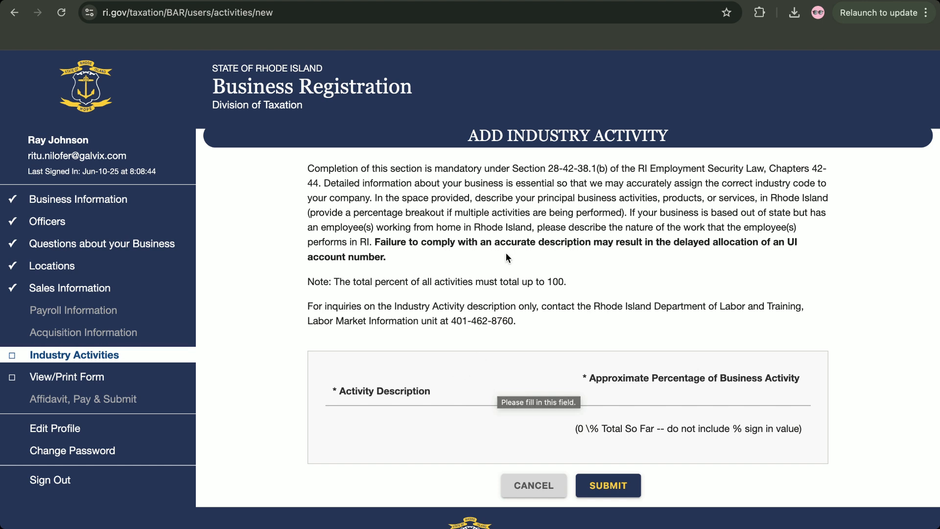
scroll(504, 251, "up", 1)
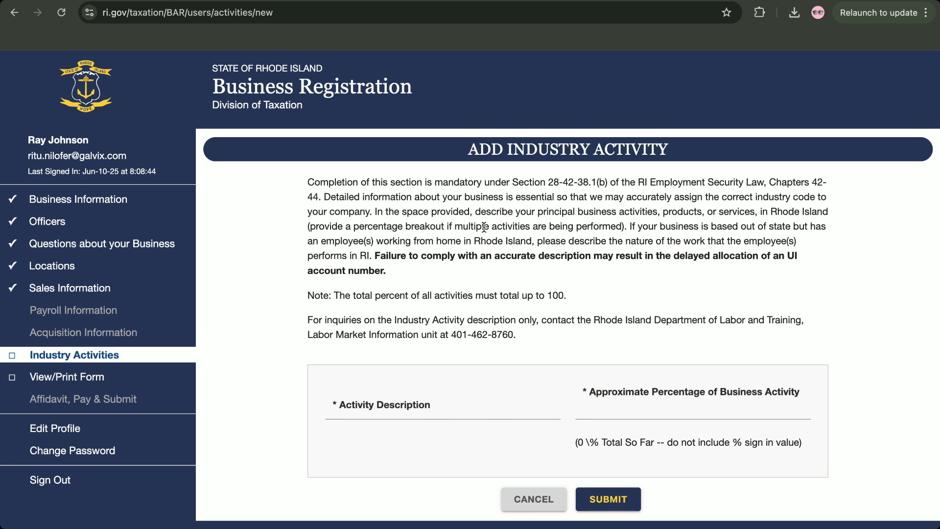
scroll(444, 330, "down", 1)
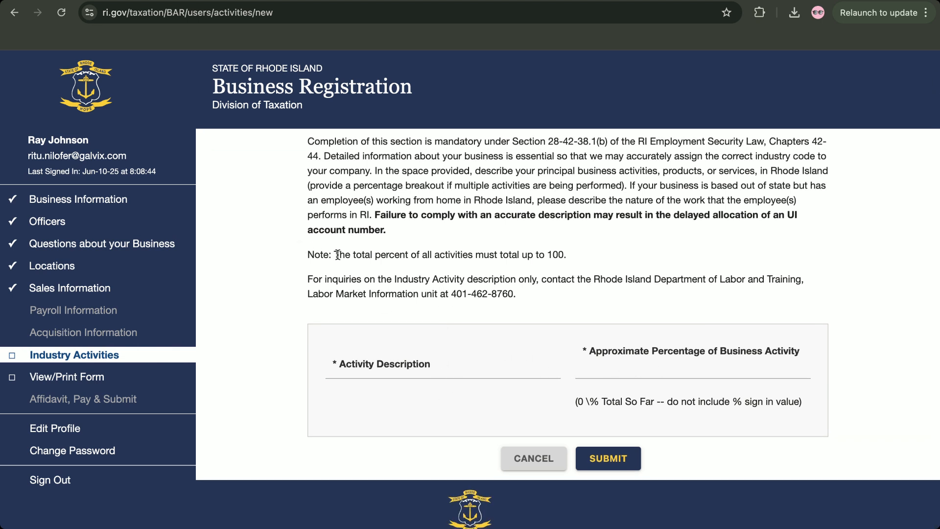
left_click_drag(338, 254, 568, 255)
left_click(596, 253)
Enter 'Software publishing' as the activity description at 50% and submit it
left_click(441, 368)
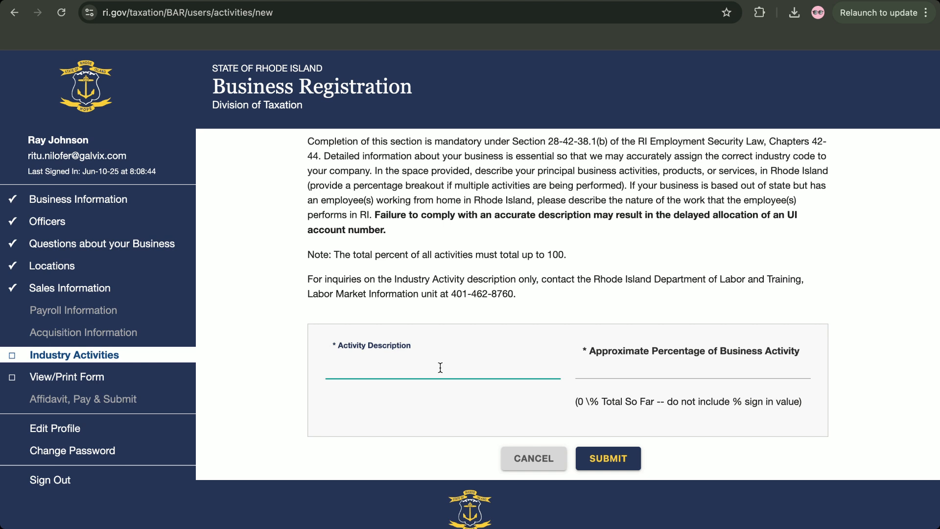
left_click(660, 364)
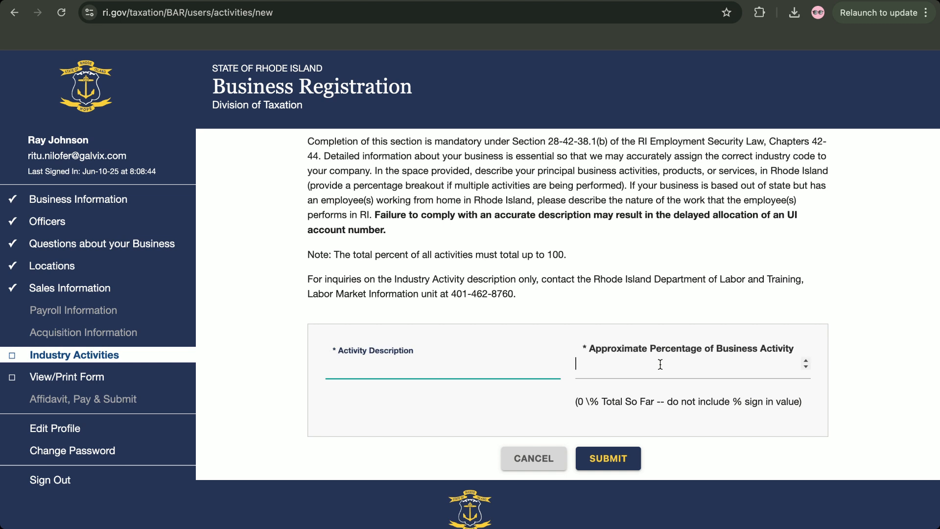
type("3")
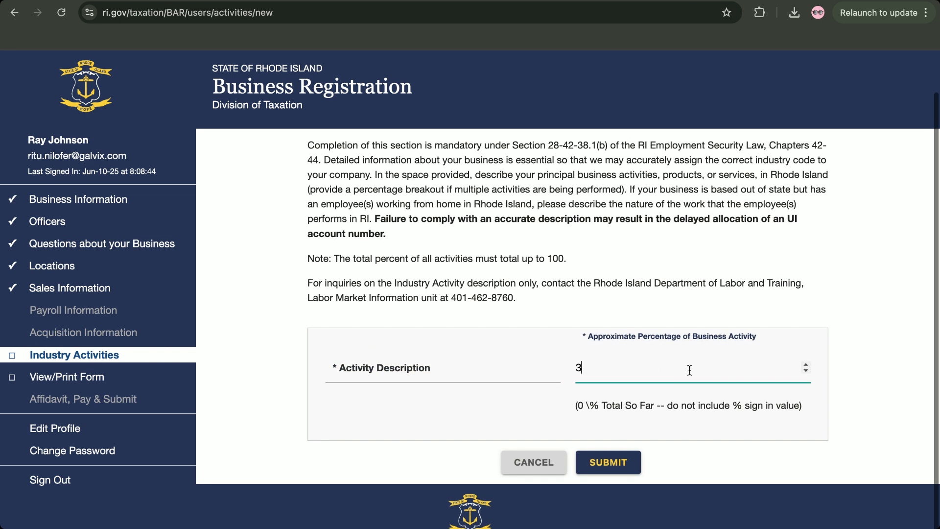
left_click(436, 361)
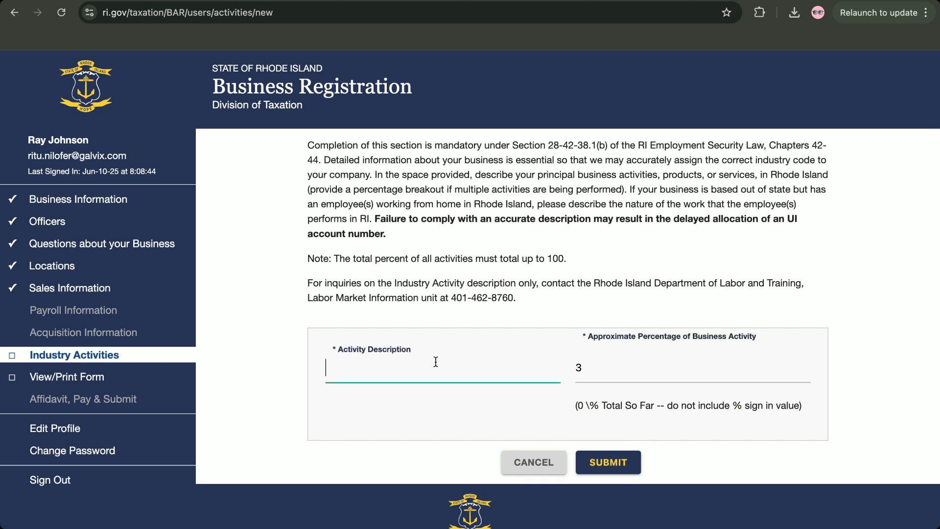
type("Software ")
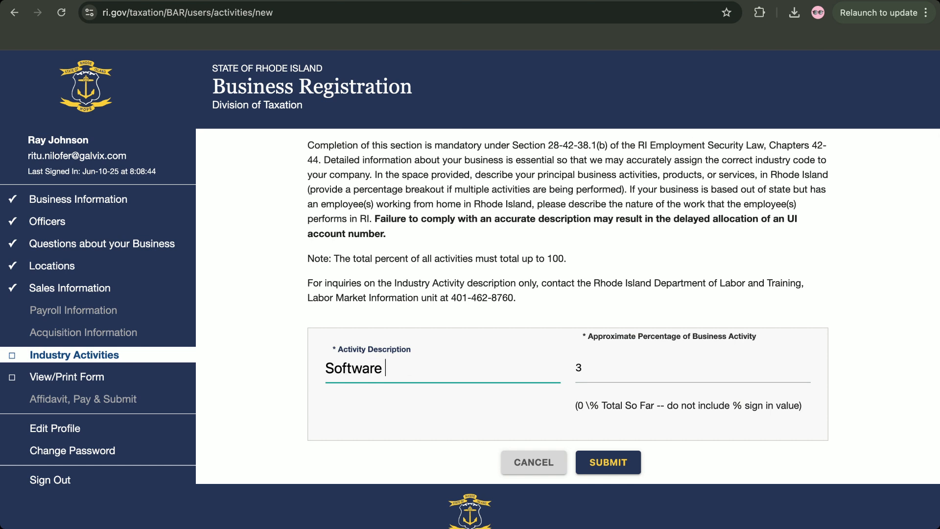
type("publishing")
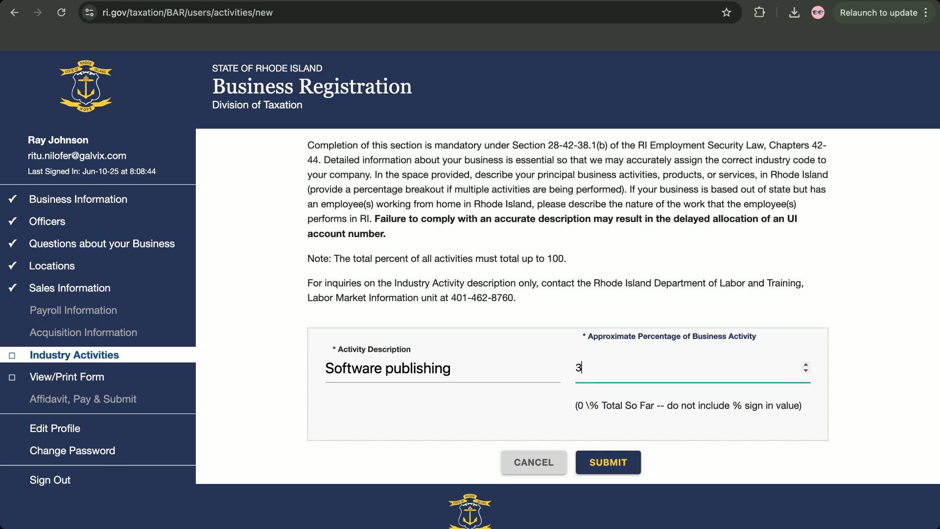
key("BackSpace")
type("100")
key("BackSpace")
key("BackSpace")
key("BackSpace")
type("50")
key("Return")
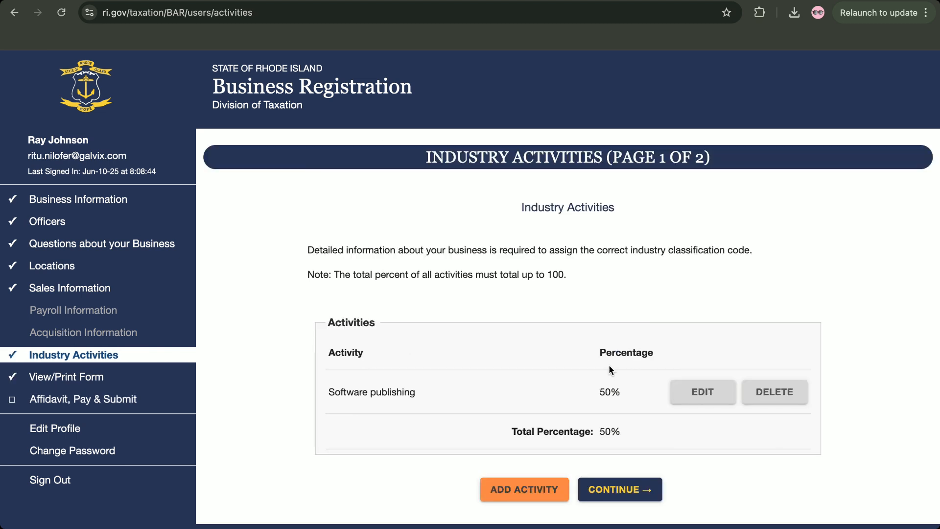
scroll(609, 366, "down", 1)
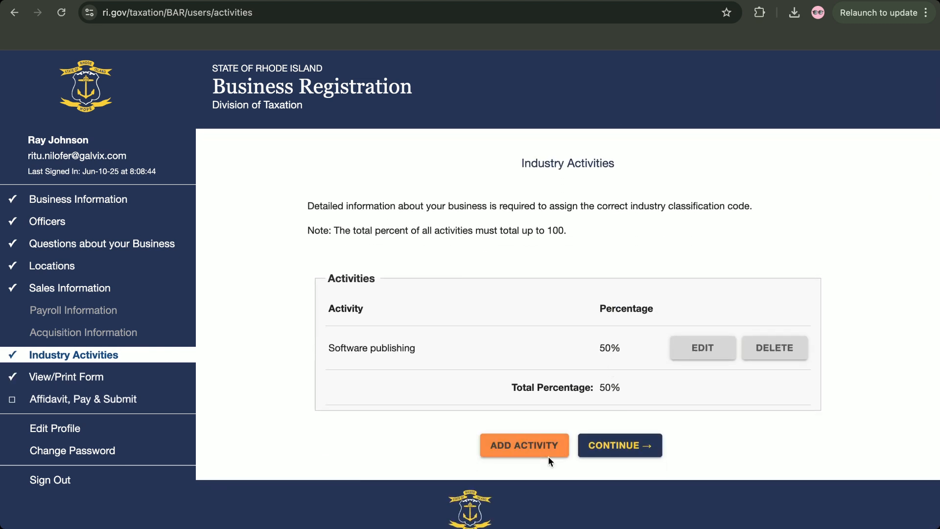
Edit the Software publishing activity to 100%, save it, and continue to page 2 of 2
left_click(704, 355)
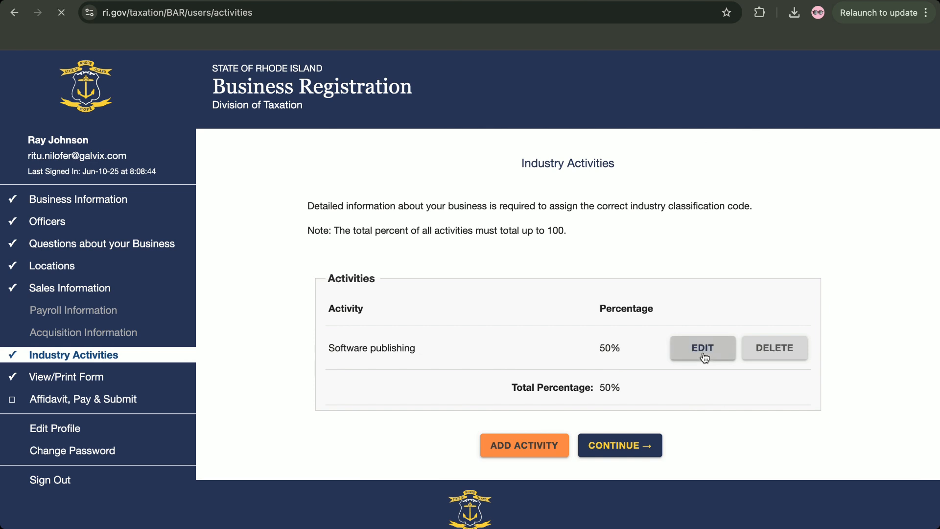
left_click(608, 411)
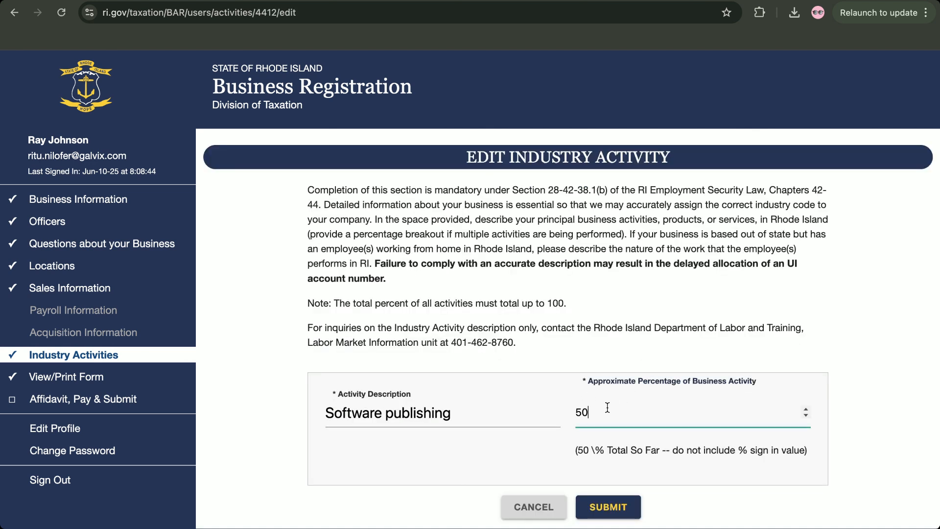
key("BackSpace")
key("BackSpace")
type("100")
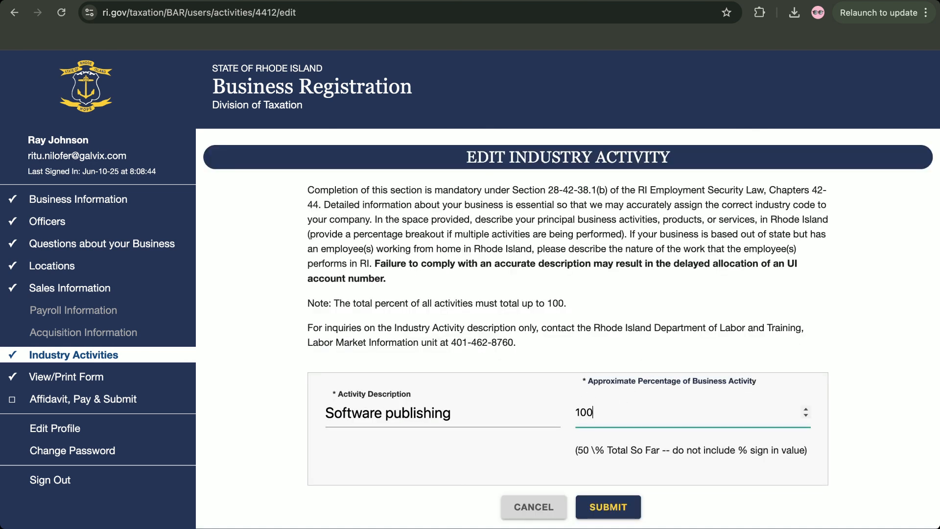
left_click(601, 504)
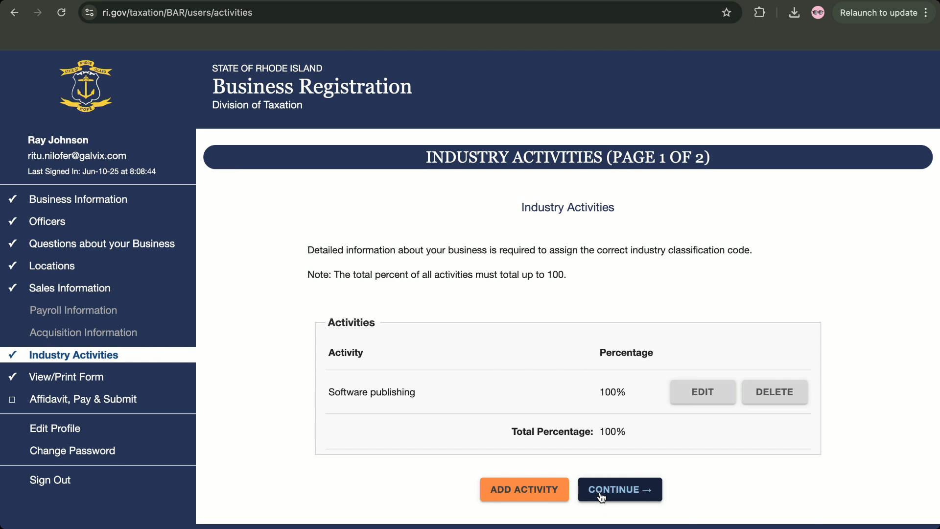
left_click(601, 495)
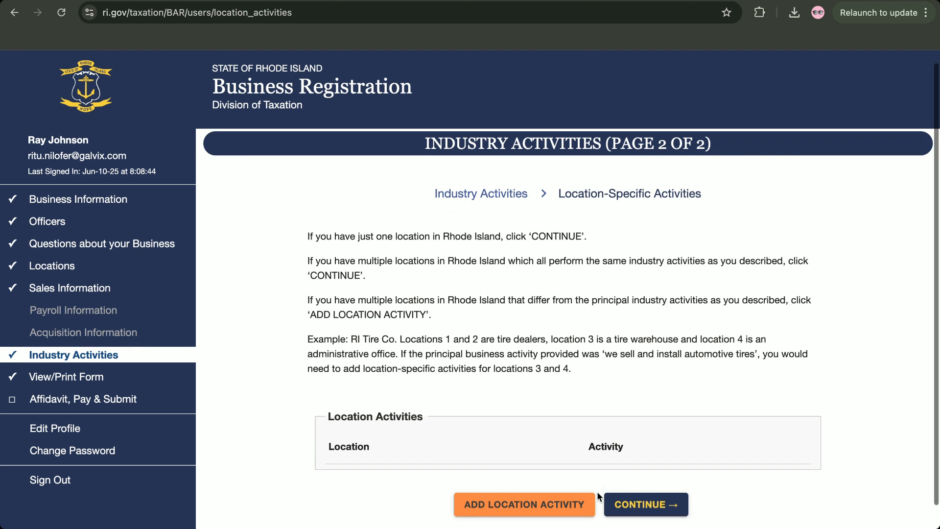
Continue from Location-Specific Activities with none added, opening the 4-page BAR form preview
scroll(577, 406, "down", 2)
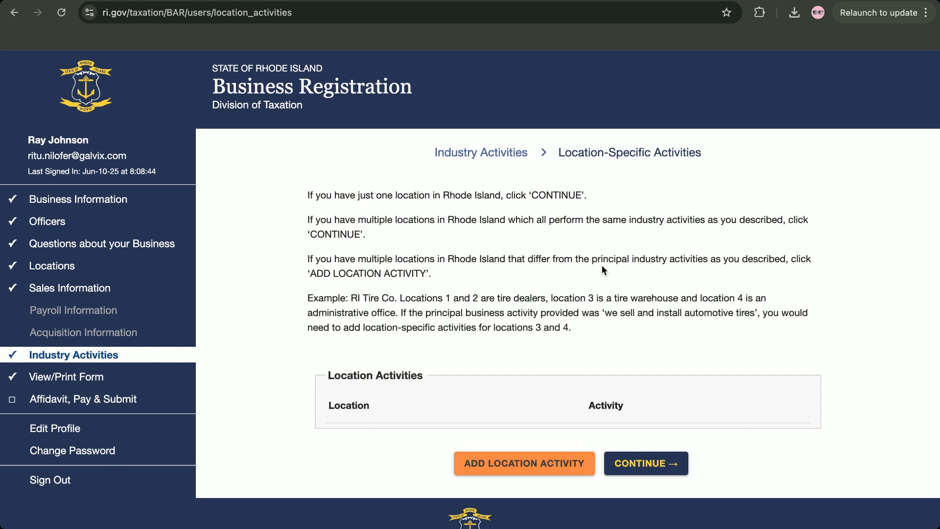
scroll(593, 250, "down", 1)
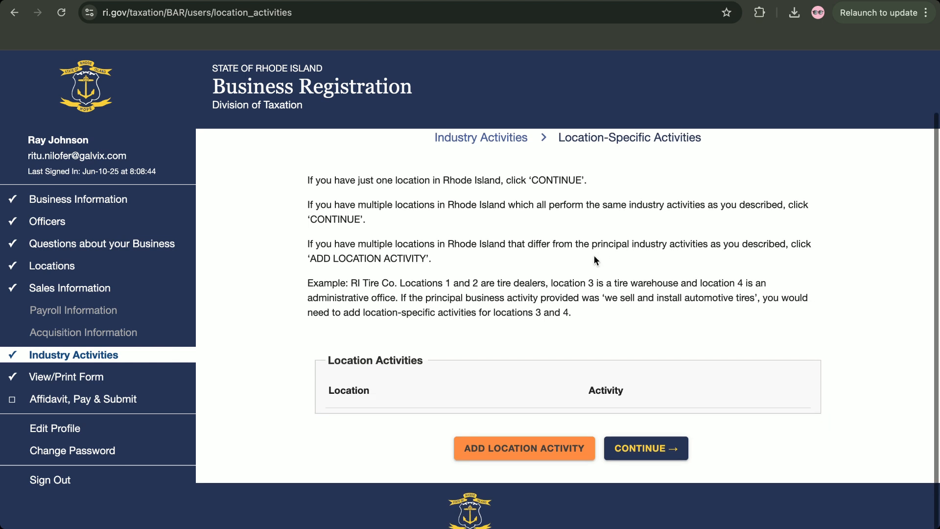
left_click(636, 450)
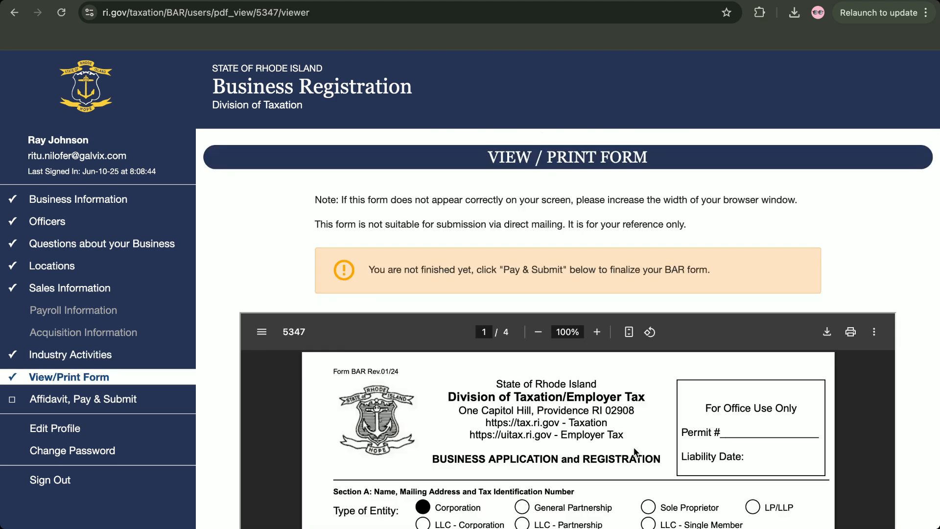
Scroll through all four pages of the registration form PDF to page 4 and back up
scroll(634, 450, "down", 3)
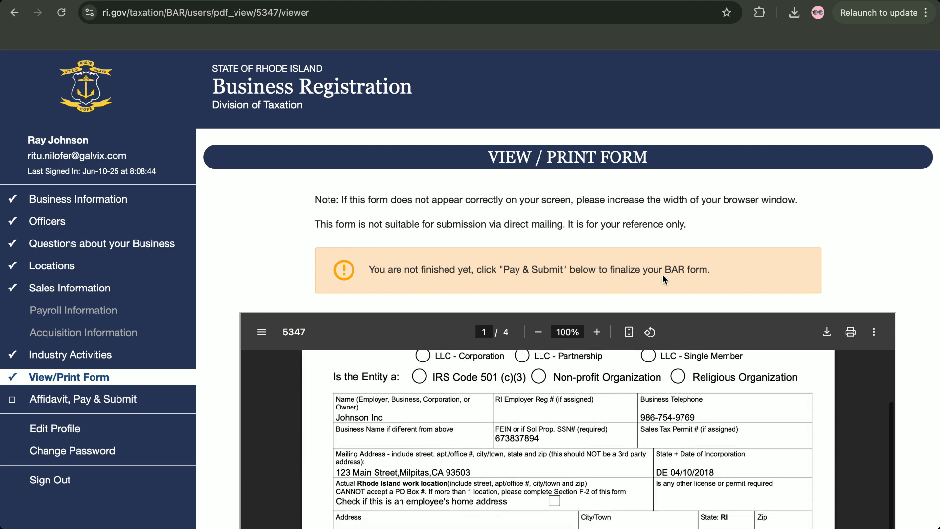
scroll(728, 263, "down", 2)
scroll(728, 262, "down", 2)
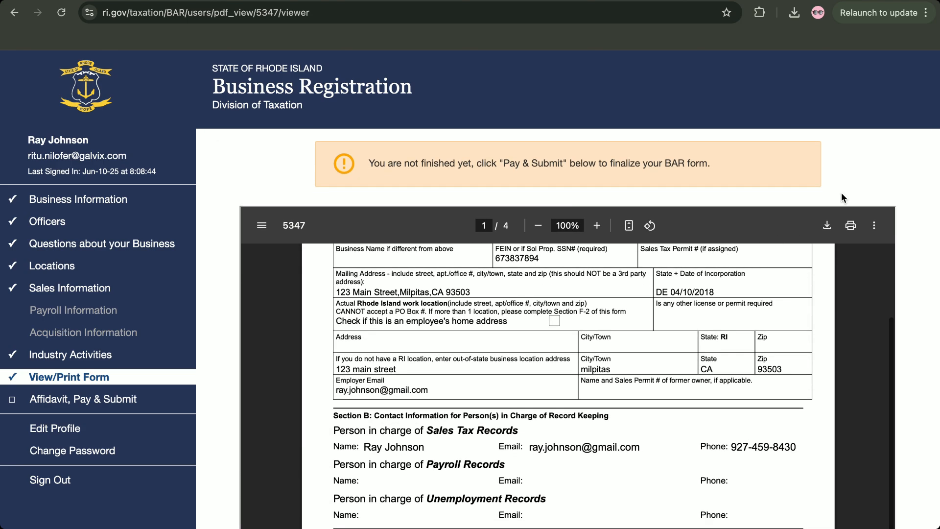
scroll(808, 196, "down", 4)
scroll(765, 345, "down", 10)
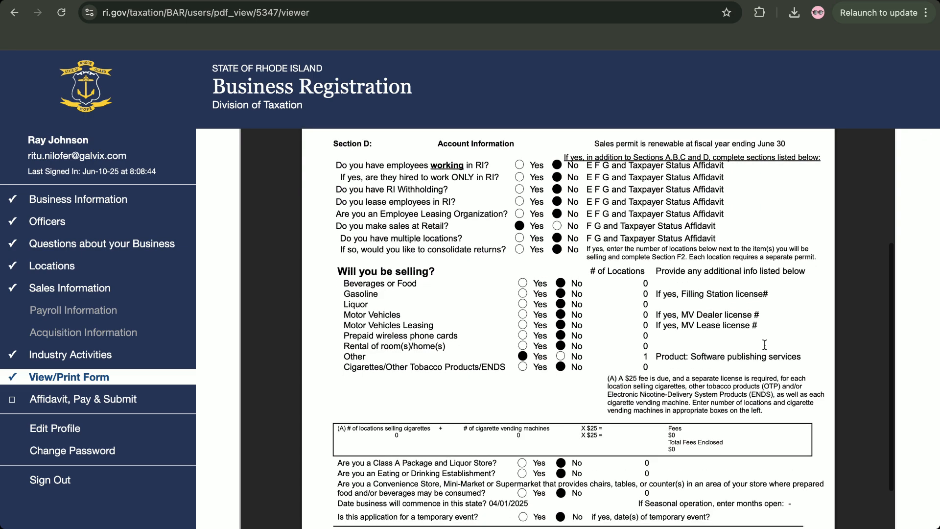
scroll(765, 346, "down", 10)
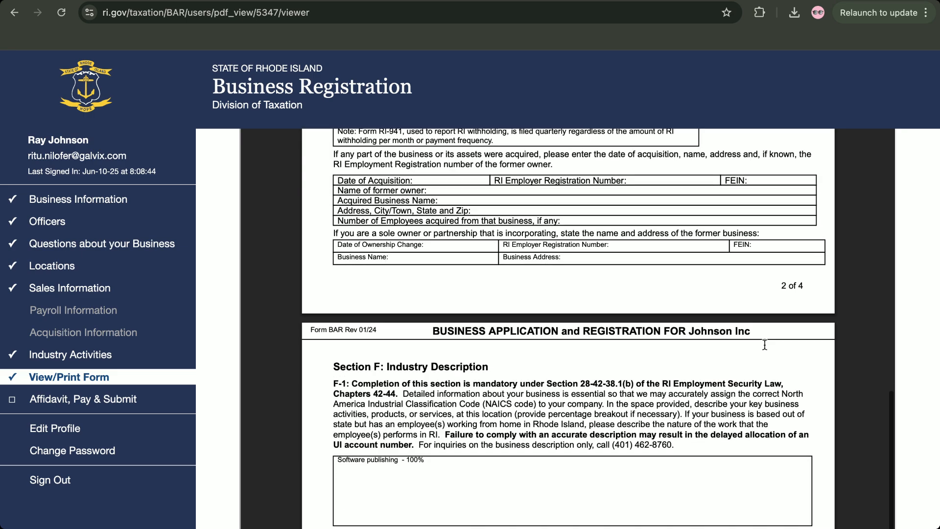
scroll(574, 365, "down", 10)
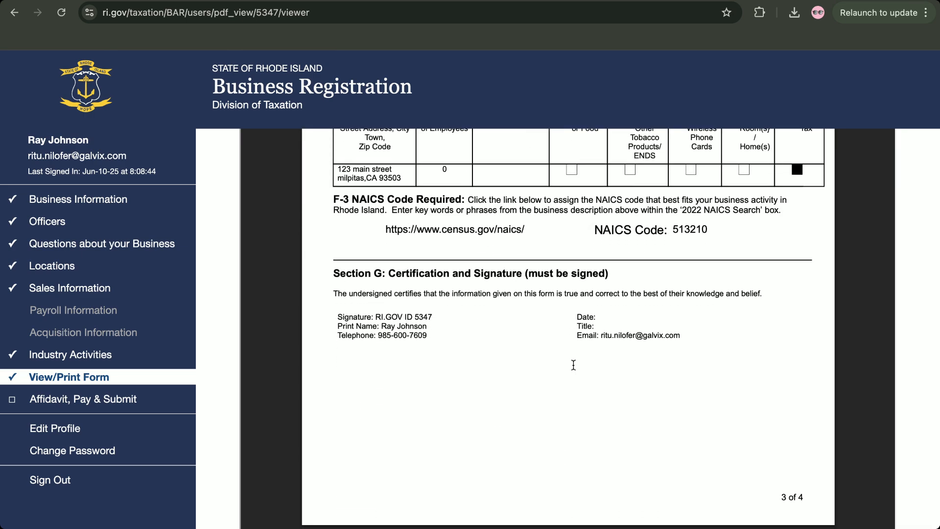
scroll(574, 365, "down", 5)
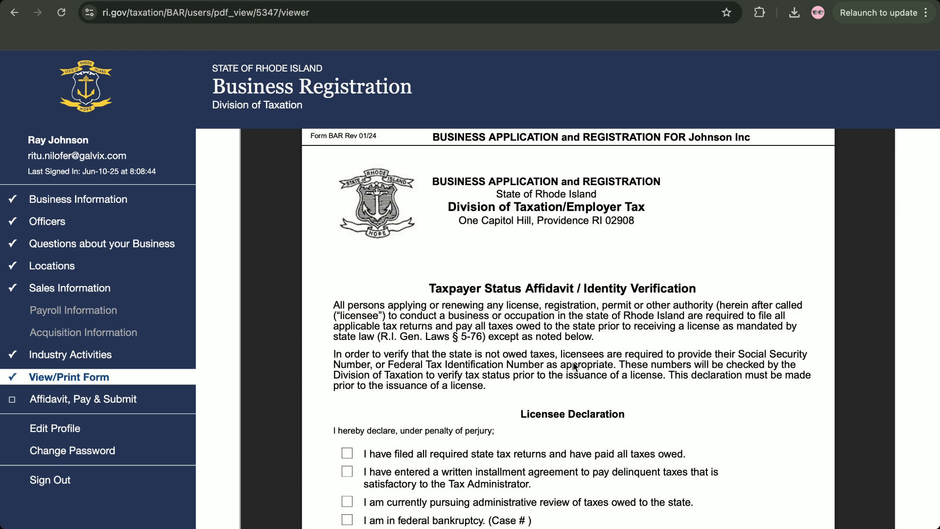
scroll(574, 365, "down", 8)
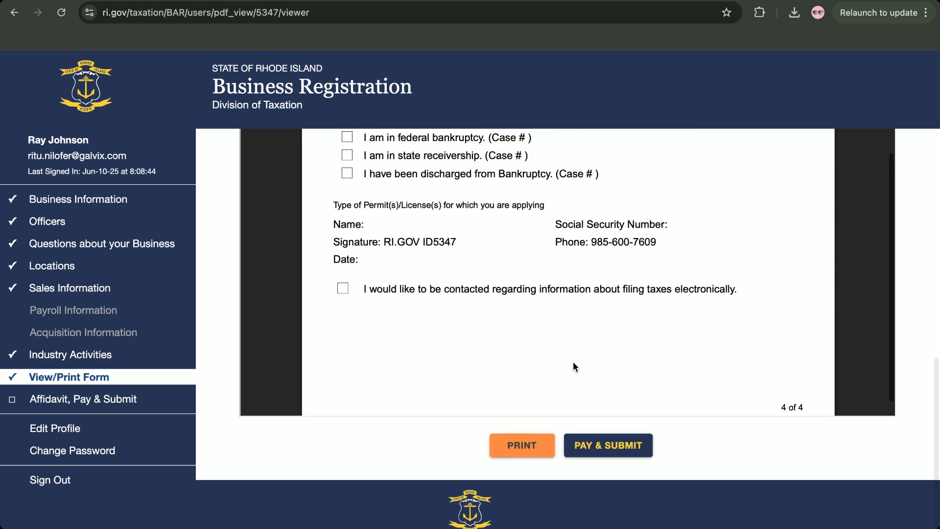
scroll(574, 361, "up", 3)
scroll(573, 361, "down", 1)
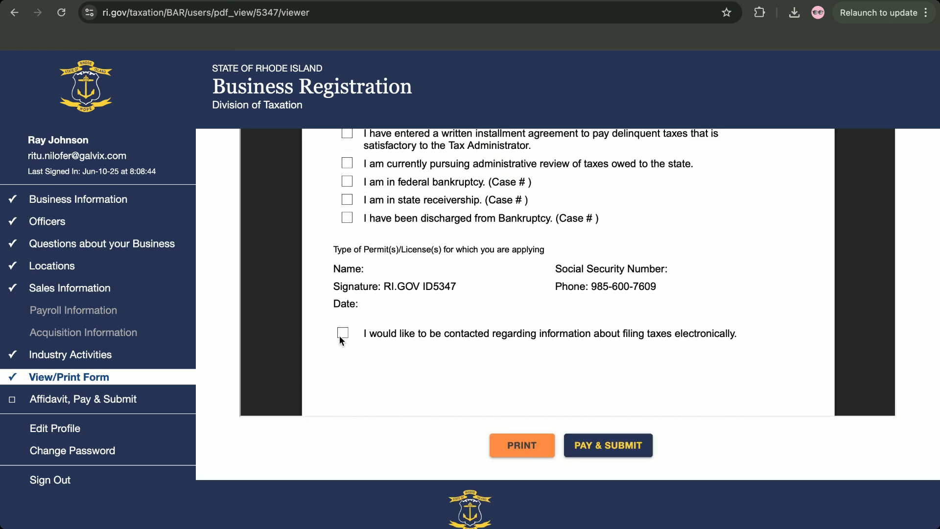
scroll(395, 350, "up", 10)
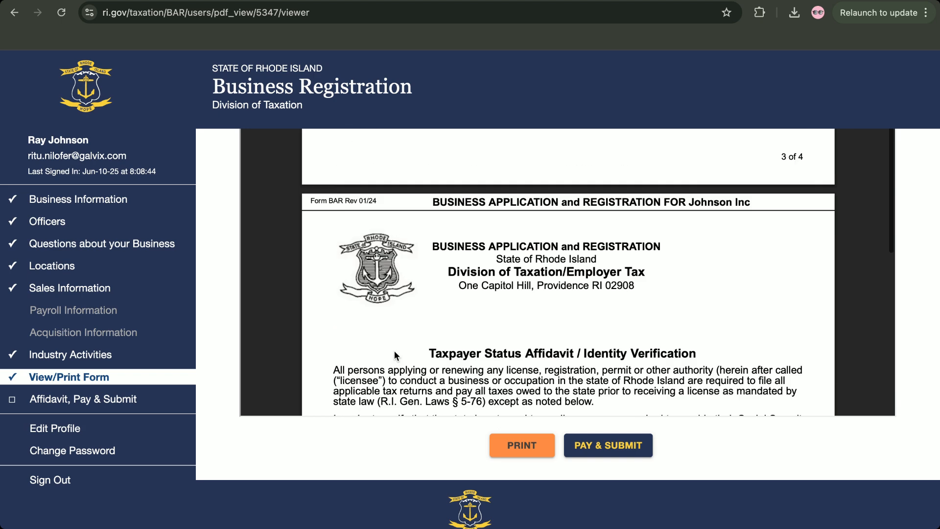
scroll(394, 351, "up", 15)
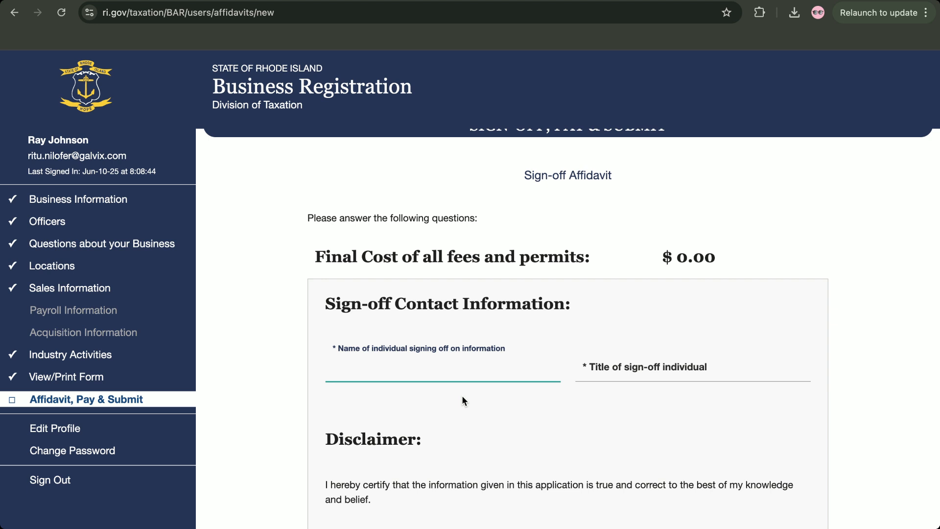
Enter the signer's full name and the title President on the affidavit
scroll(462, 397, "down", 1)
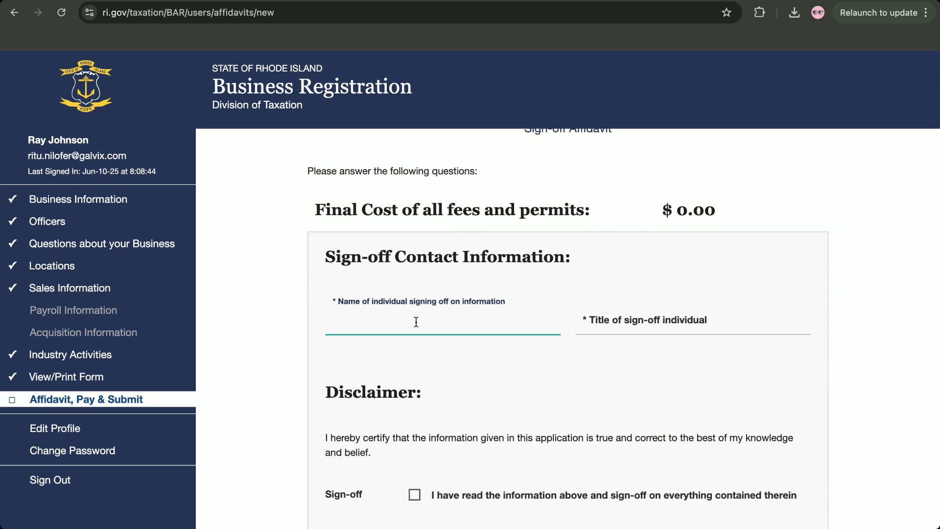
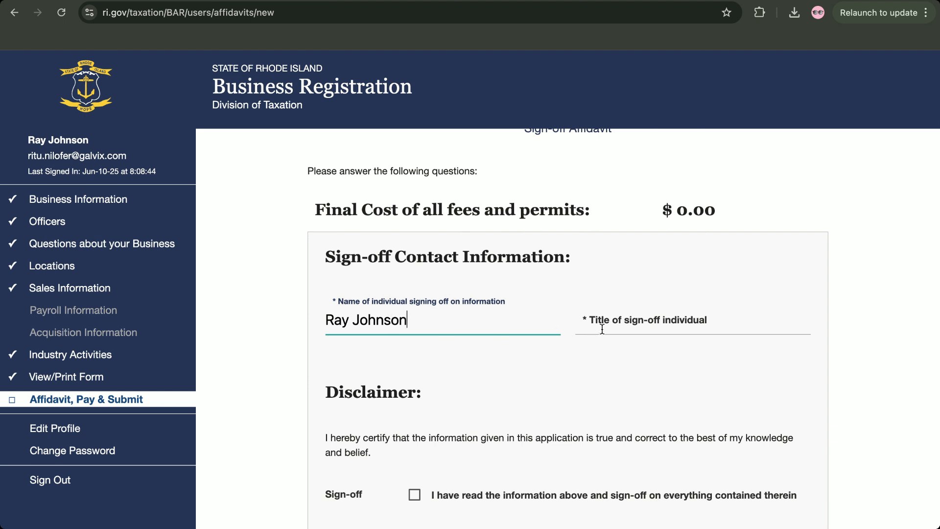
left_click(602, 329)
type("Presiden")
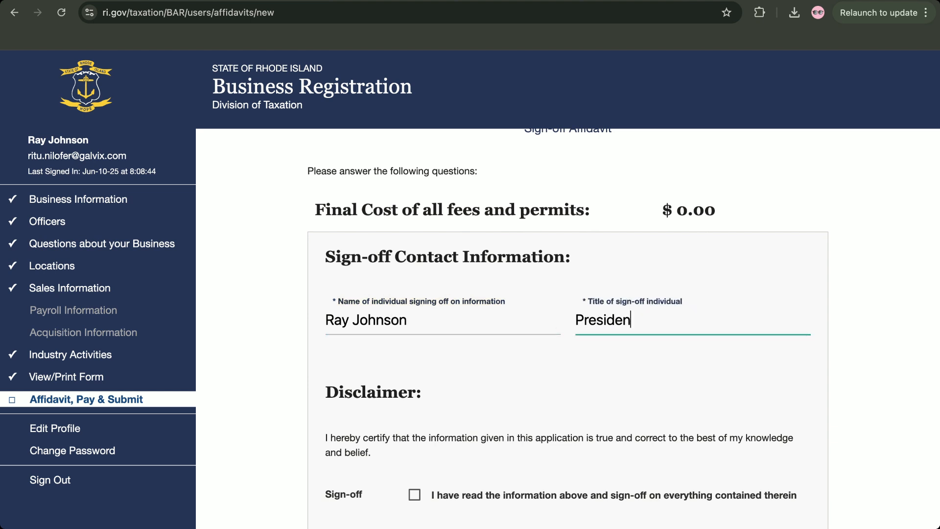
type("t")
scroll(470, 415, "down", 3)
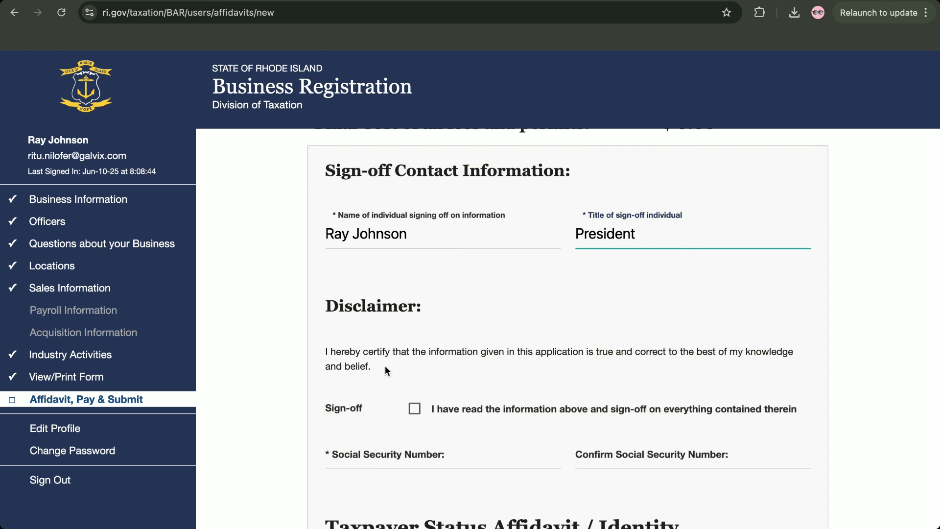
Accept the sign-off, then enter and confirm the signer's Social Security number
left_click(414, 409)
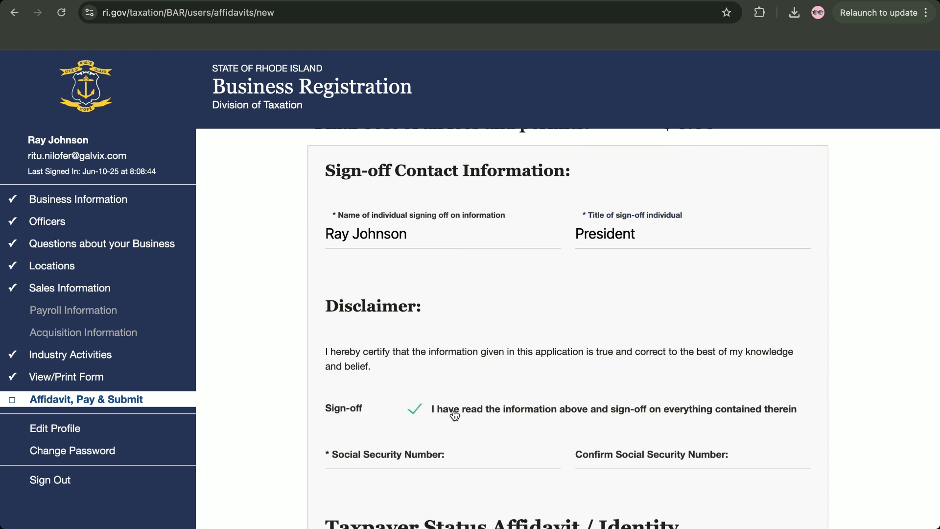
scroll(493, 421, "down", 1)
left_click(429, 423)
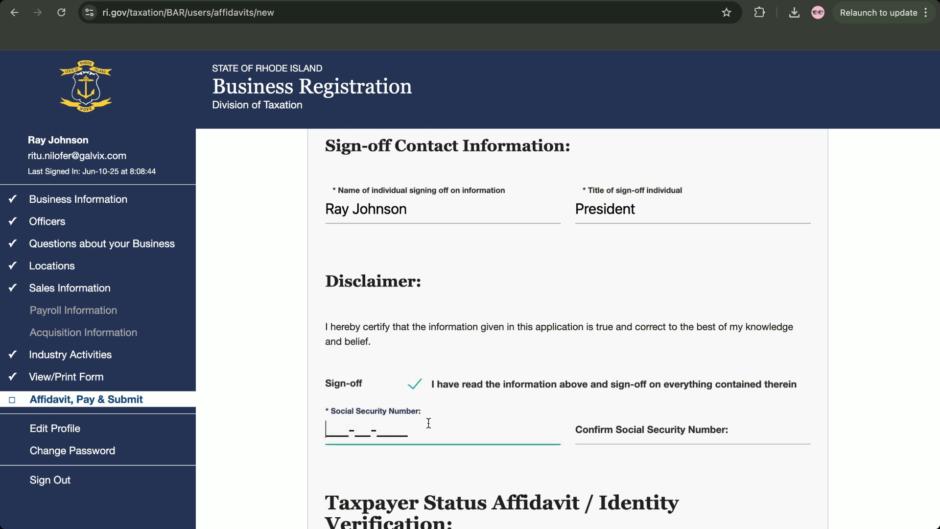
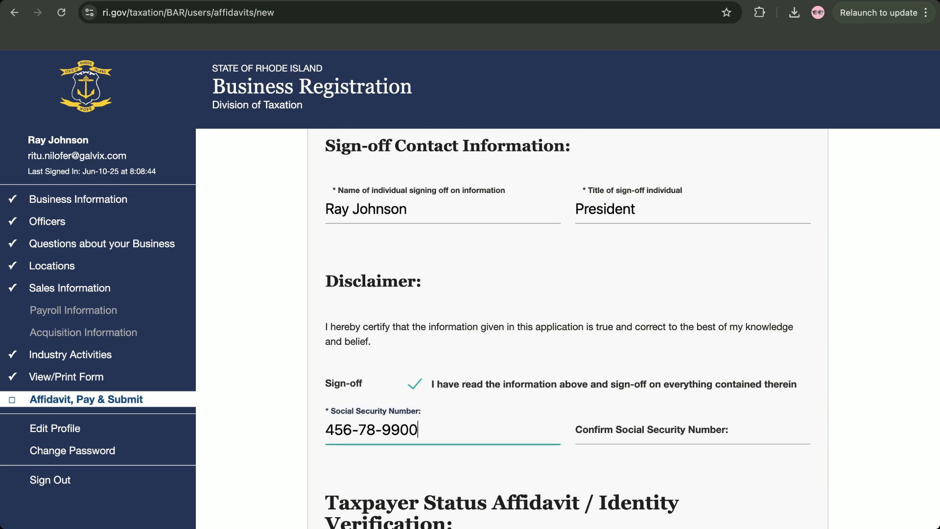
left_click(619, 433)
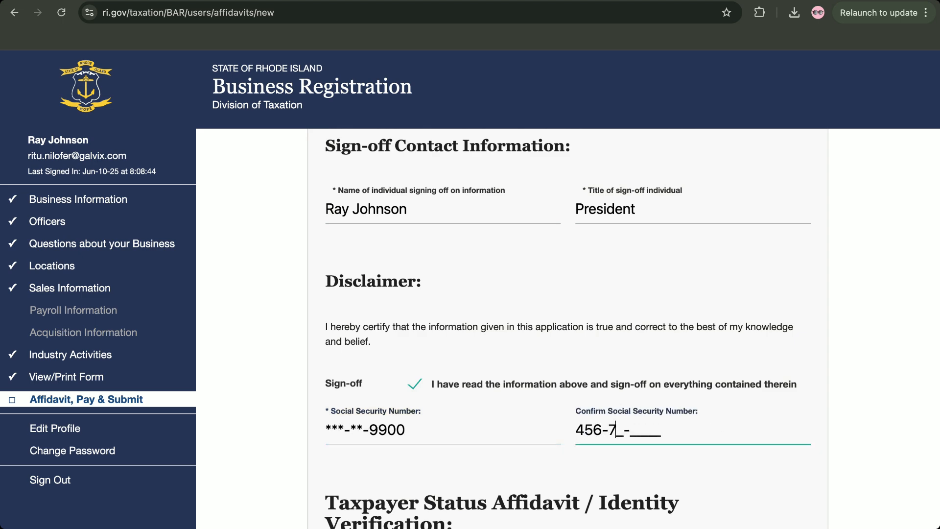
scroll(669, 443, "down", 5)
Tick the four Licensee Declarations: returns filed, installment agreement, administrative review, federal bankruptcy
scroll(670, 447, "down", 4)
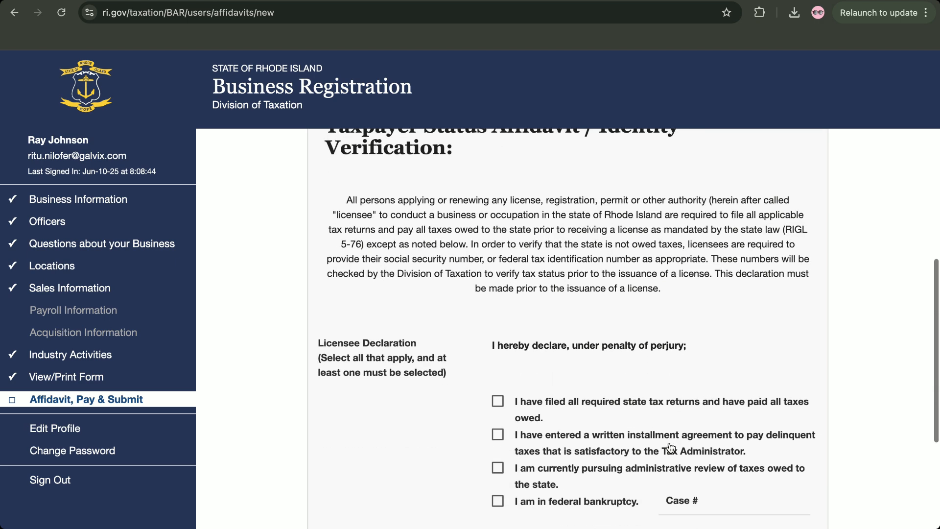
left_click(497, 348)
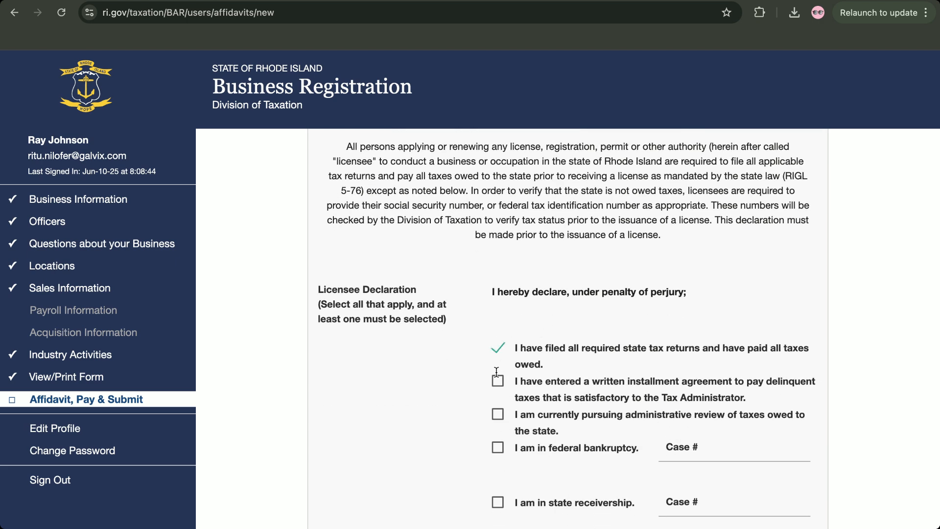
scroll(499, 382, "down", 1)
scroll(499, 382, "down", 3)
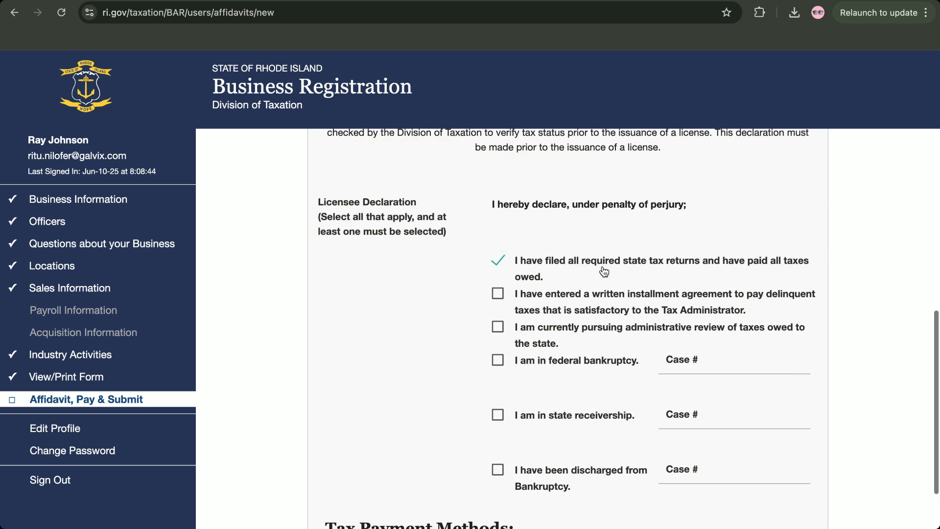
left_click(498, 295)
left_click(501, 334)
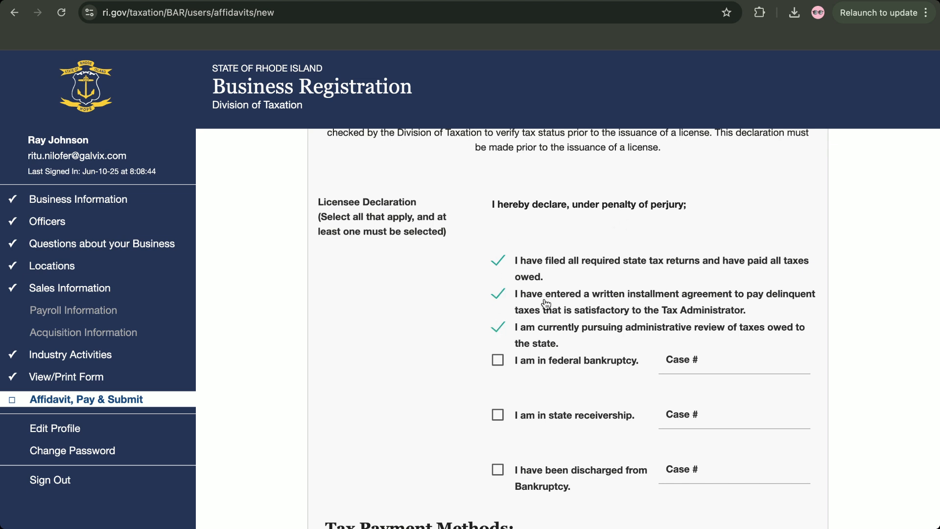
left_click(497, 360)
Untick all four Licensee Declaration checkboxes again
left_click(504, 361)
left_click(496, 328)
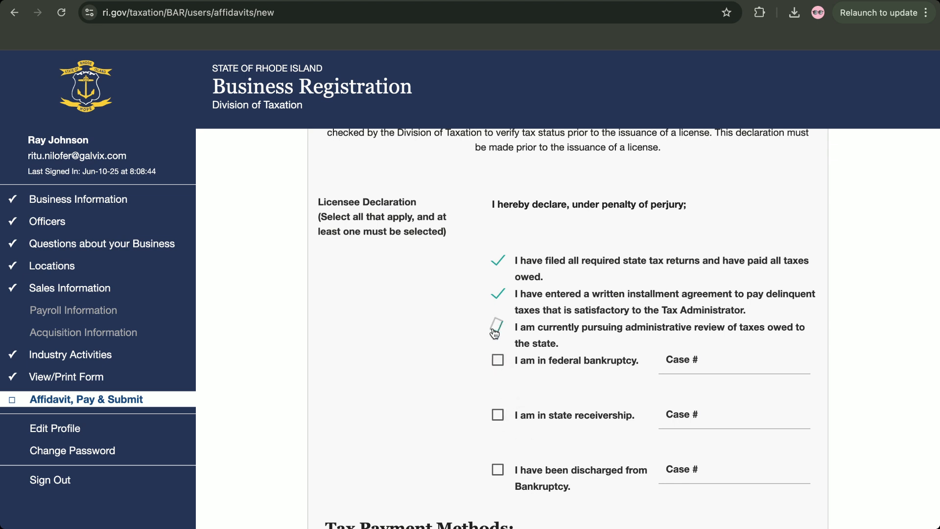
left_click(497, 294)
left_click(498, 261)
Tick 'I would like to be contacted' about filing taxes electronically under Tax Payment Methods
scroll(474, 462, "down", 4)
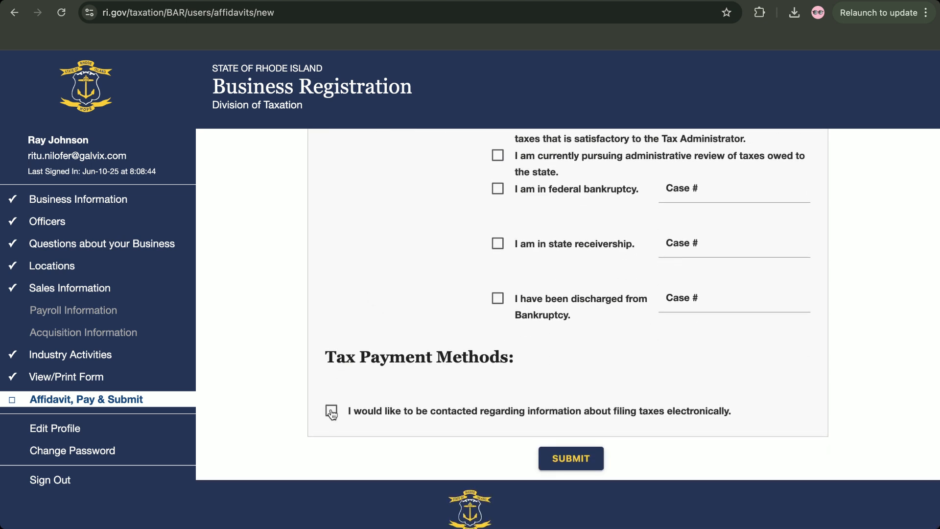
left_click(332, 412)
scroll(627, 418, "up", 15)
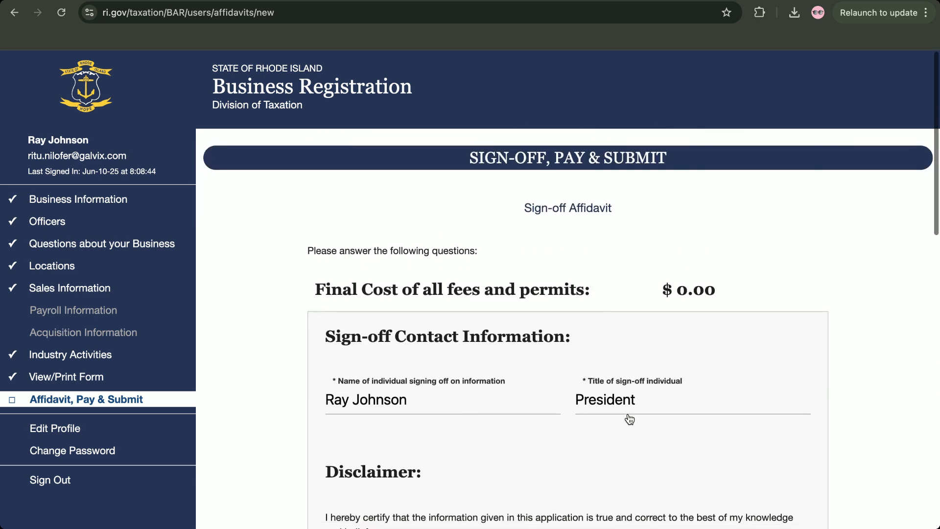
scroll(629, 419, "down", 10)
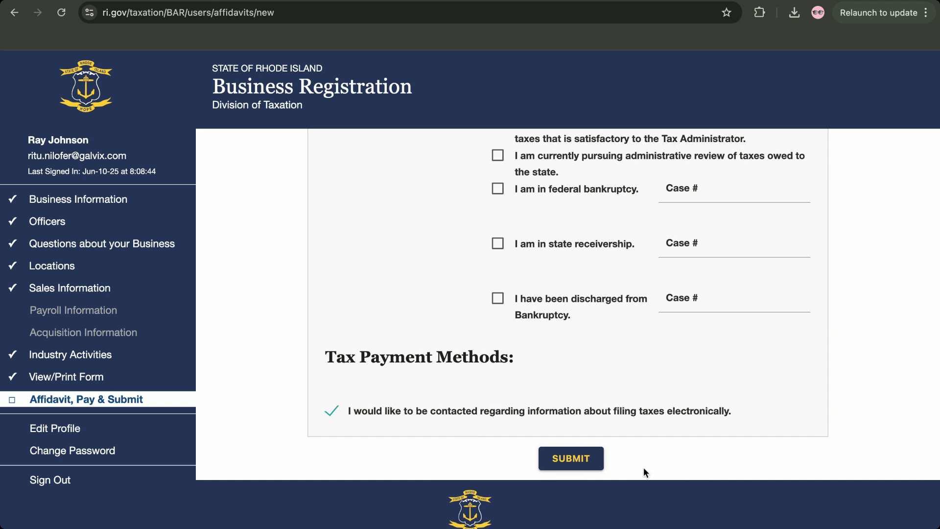